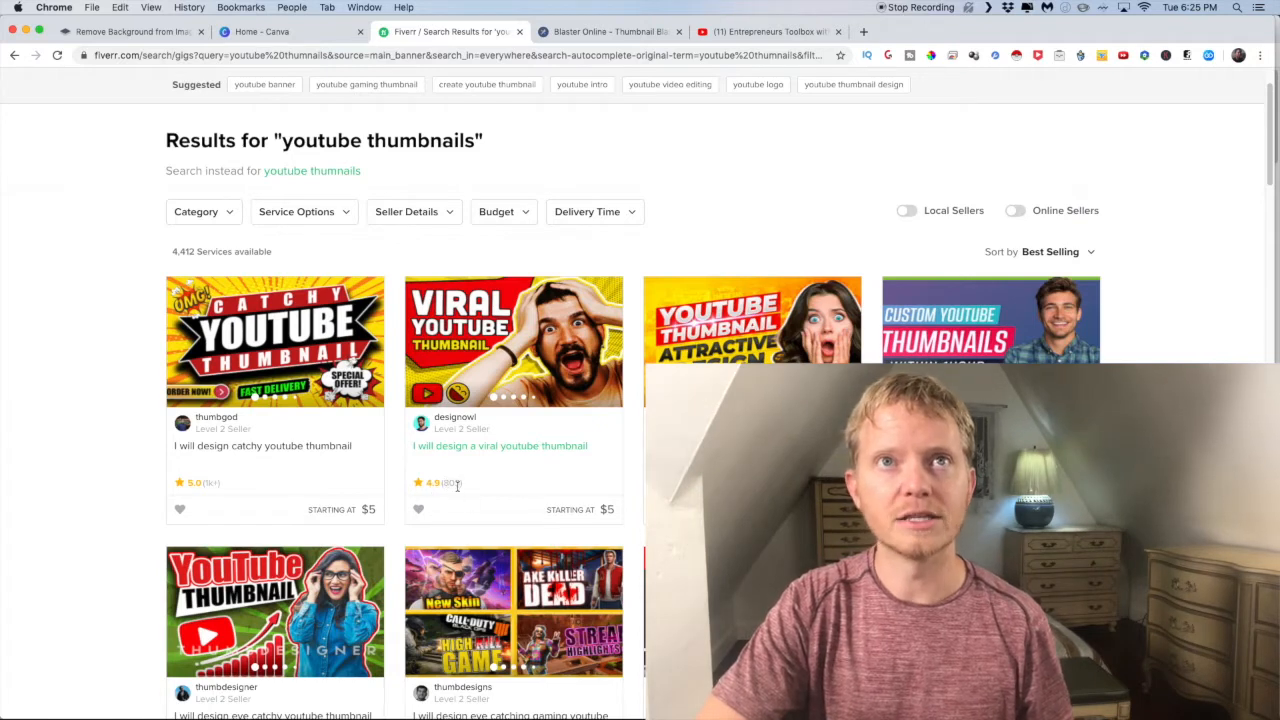
Step: Open the Fiverr gig offering to design a catchy YouTube thumbnail
left_click(210, 482)
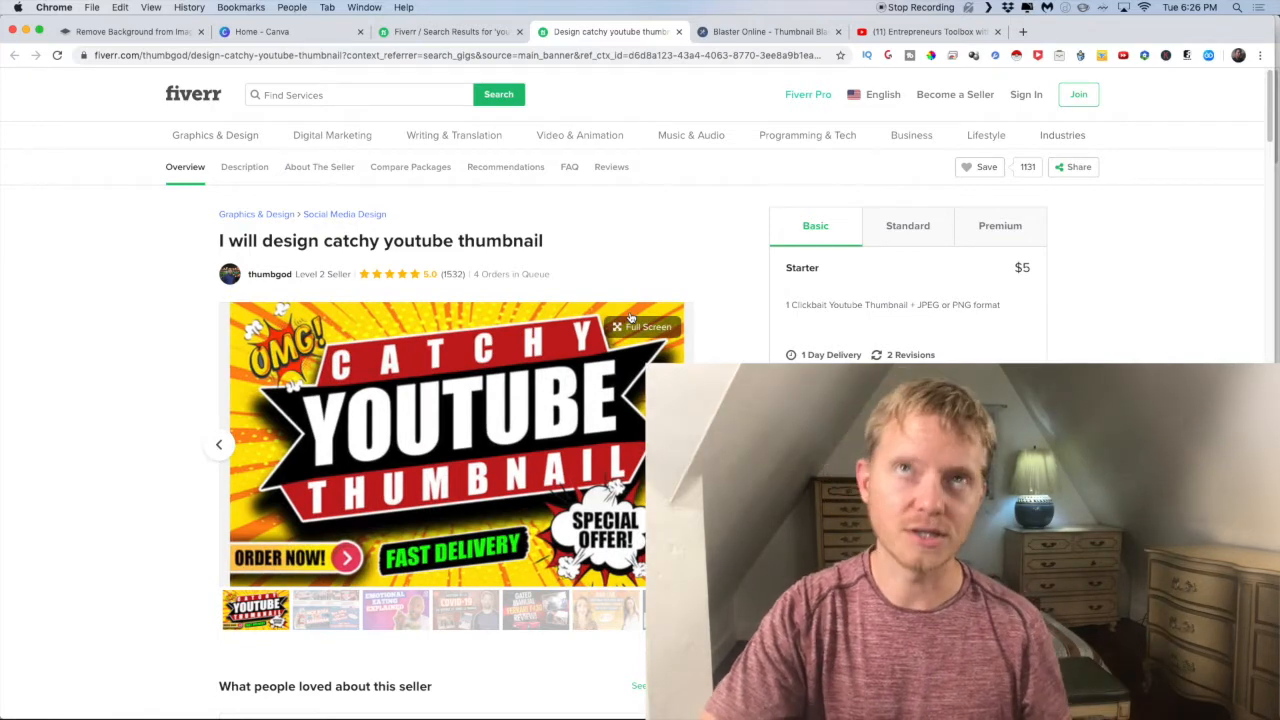
Step: Switch to Canva and create a new YouTube Thumbnail design
left_click(280, 30)
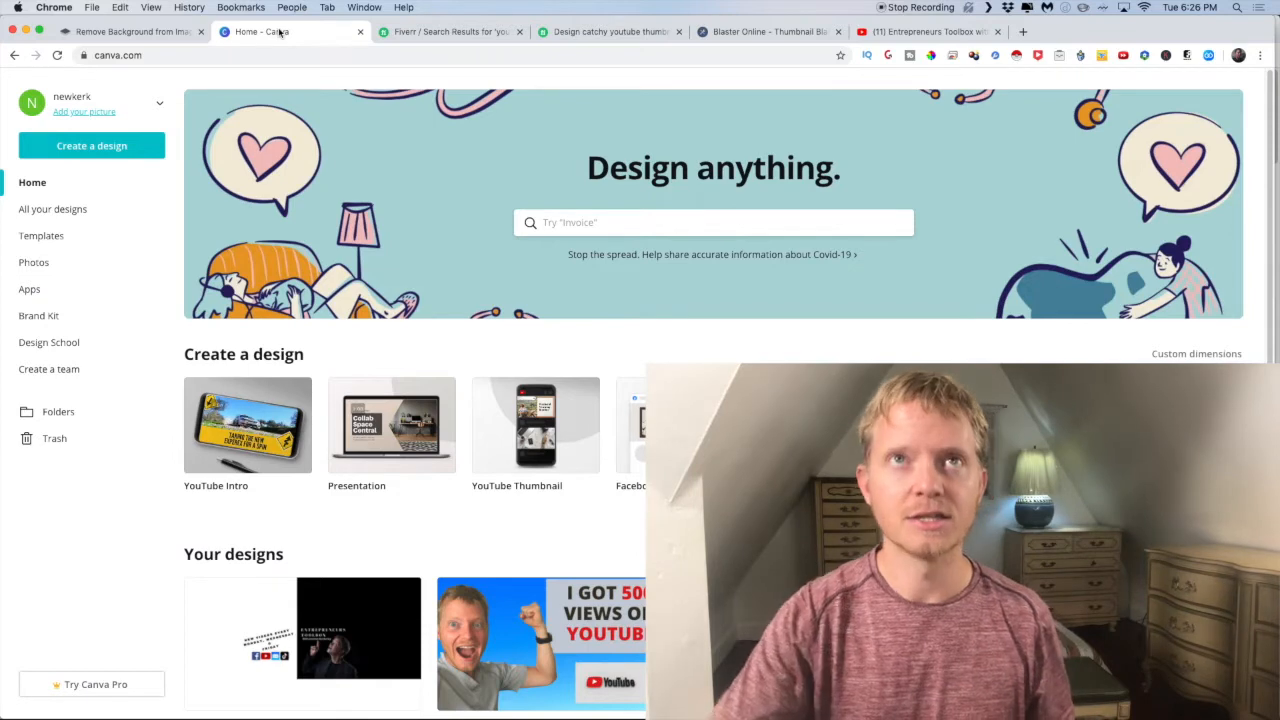
left_click(82, 150)
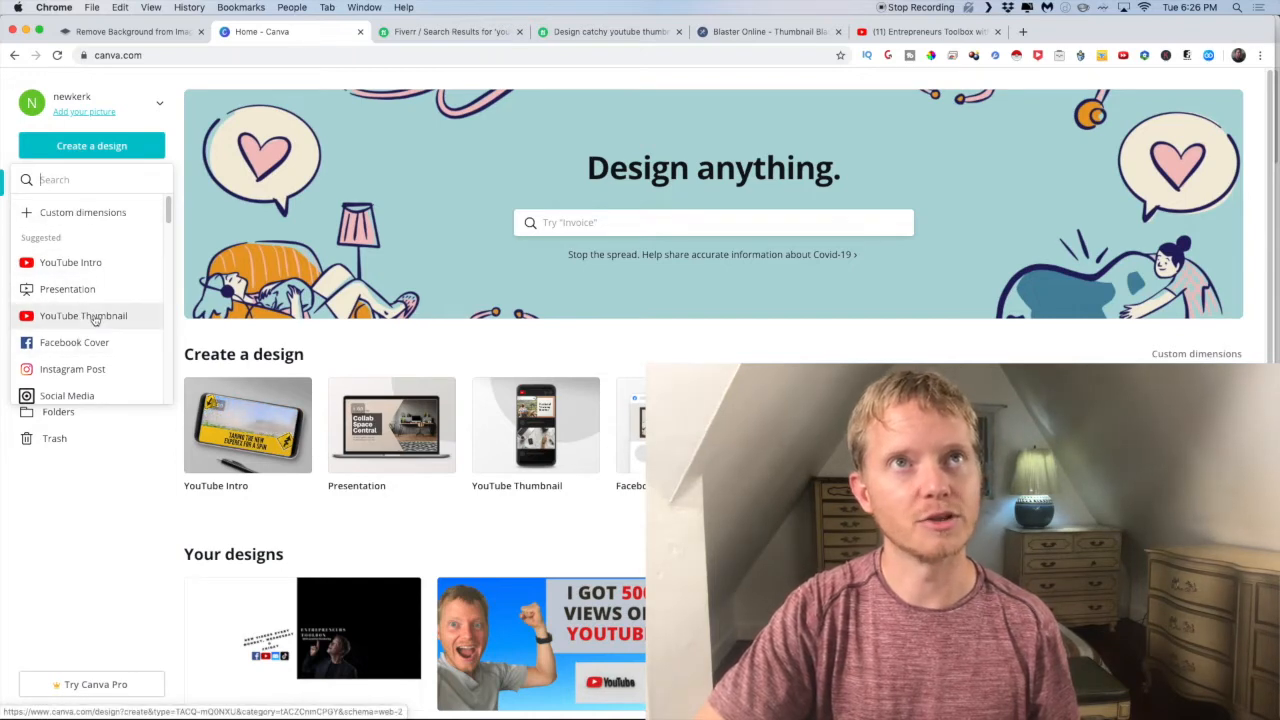
left_click(94, 318)
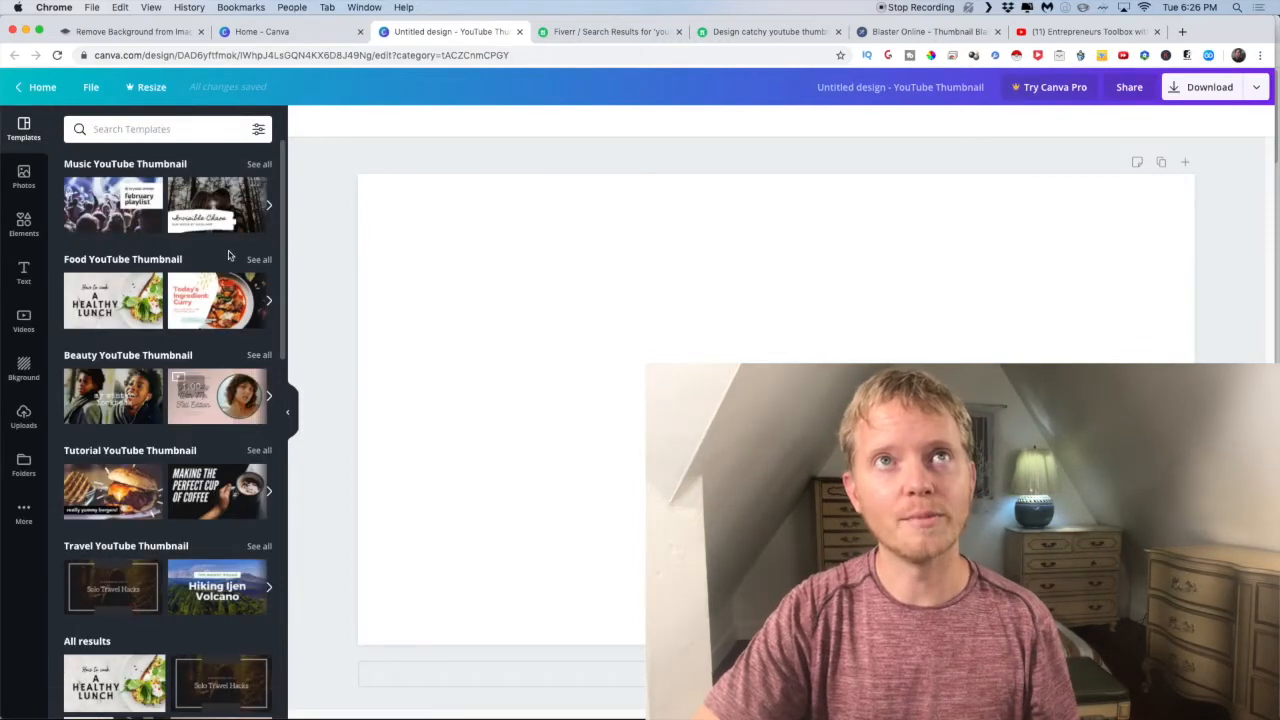
Step: Apply the "Today's Ingredient: Curry" page from the Salmon Abstract Food Influencer thumbnail template set to the blank design
scroll(190, 425, "down", 5)
scroll(187, 433, "up", 4)
scroll(187, 432, "up", 1)
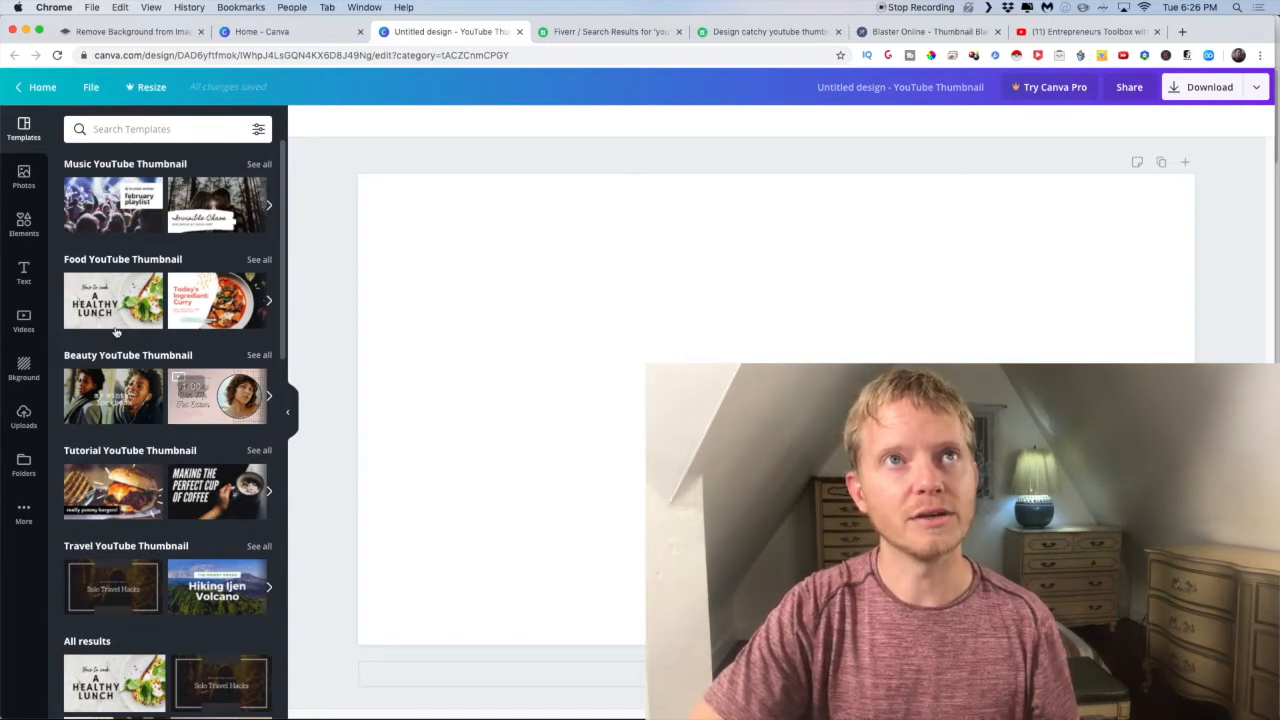
scroll(171, 378, "down", 4)
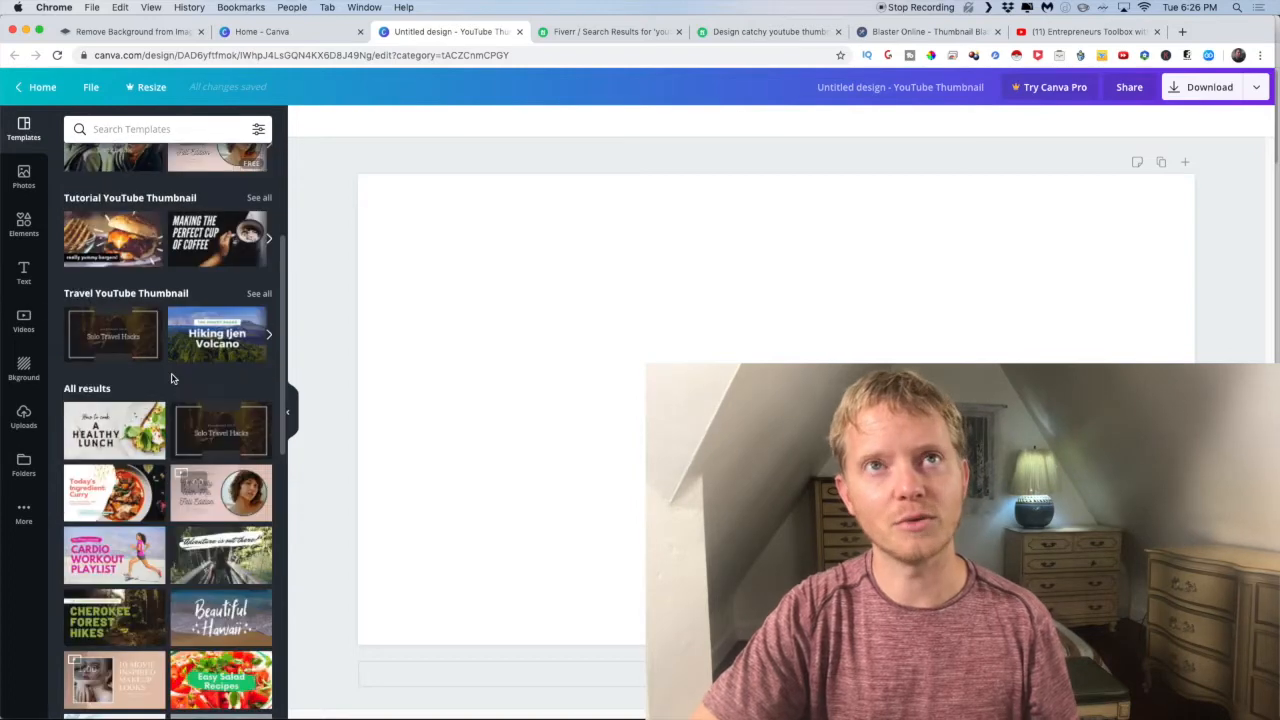
left_click(108, 490)
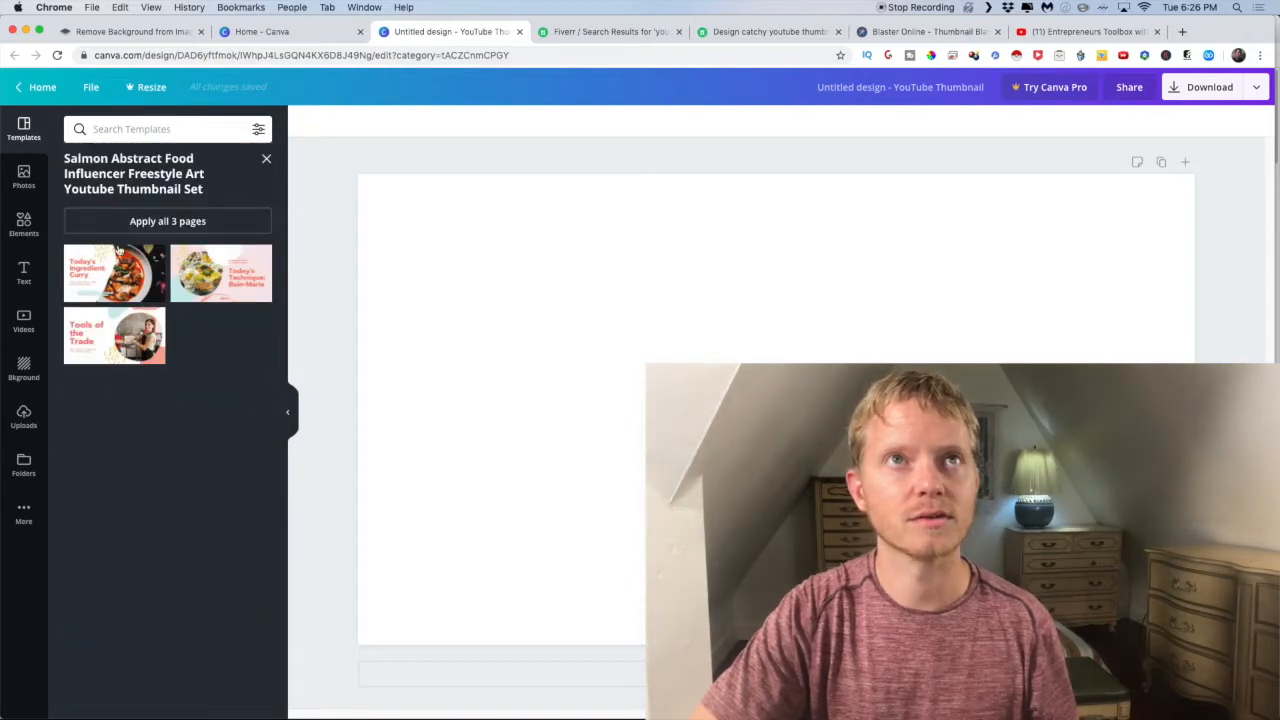
left_click(128, 276)
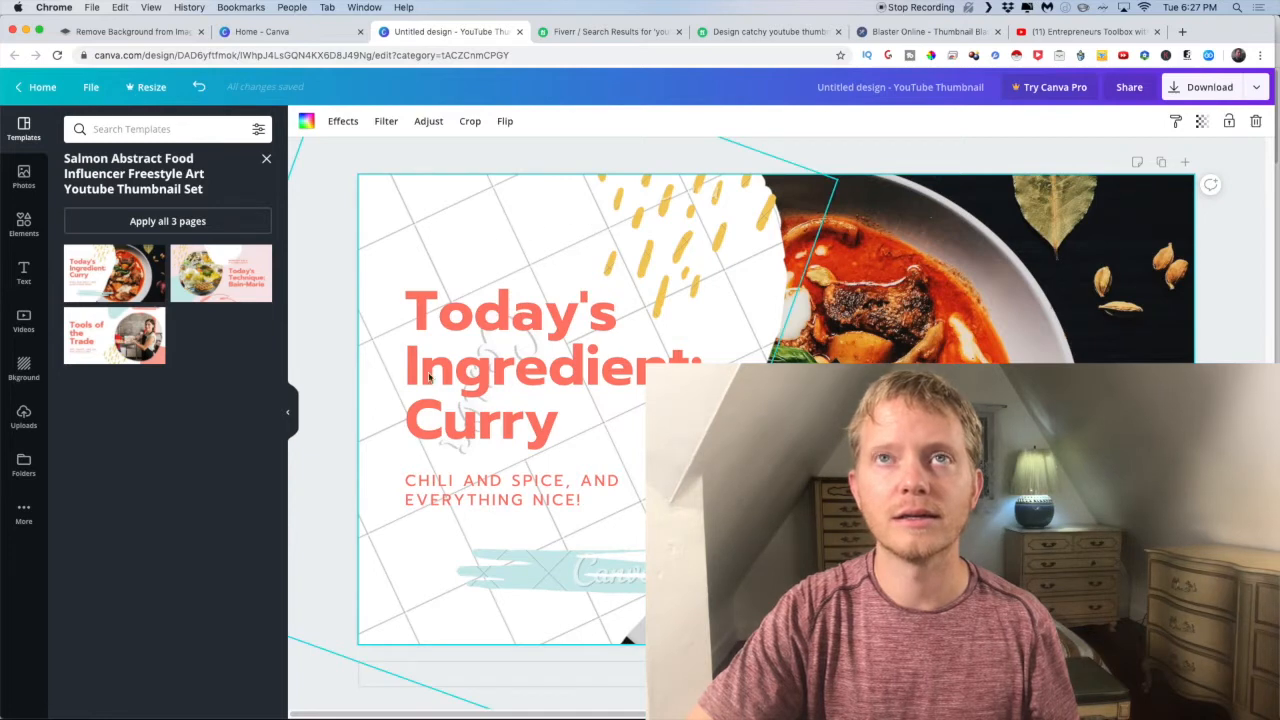
Step: Inspect the template's title text and view the available photo and element libraries
left_click(528, 312)
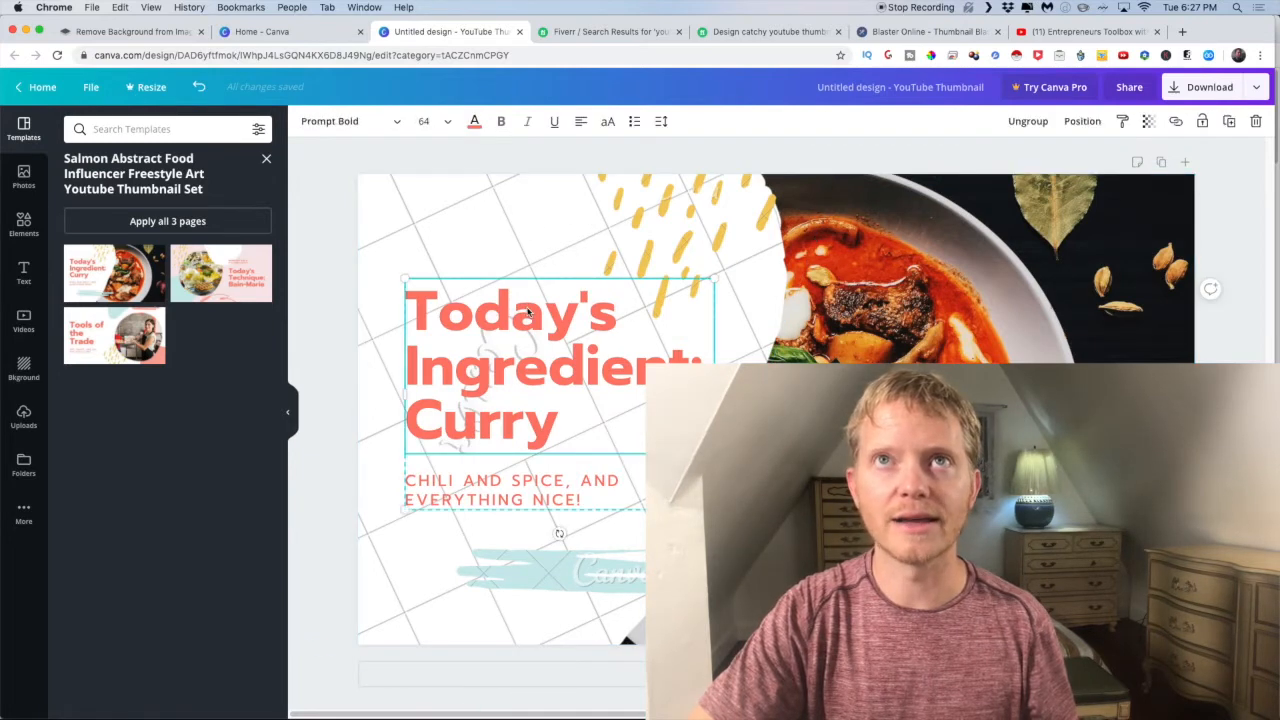
left_click(700, 232)
left_click(325, 370)
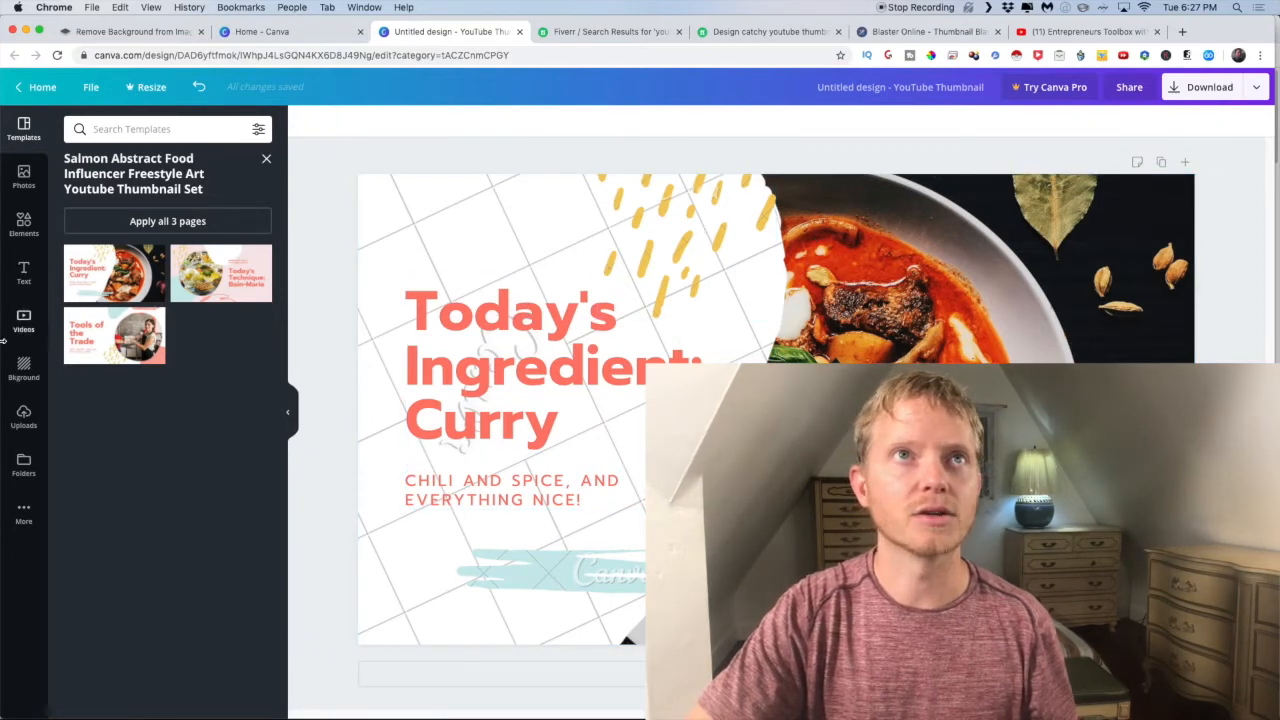
left_click(22, 180)
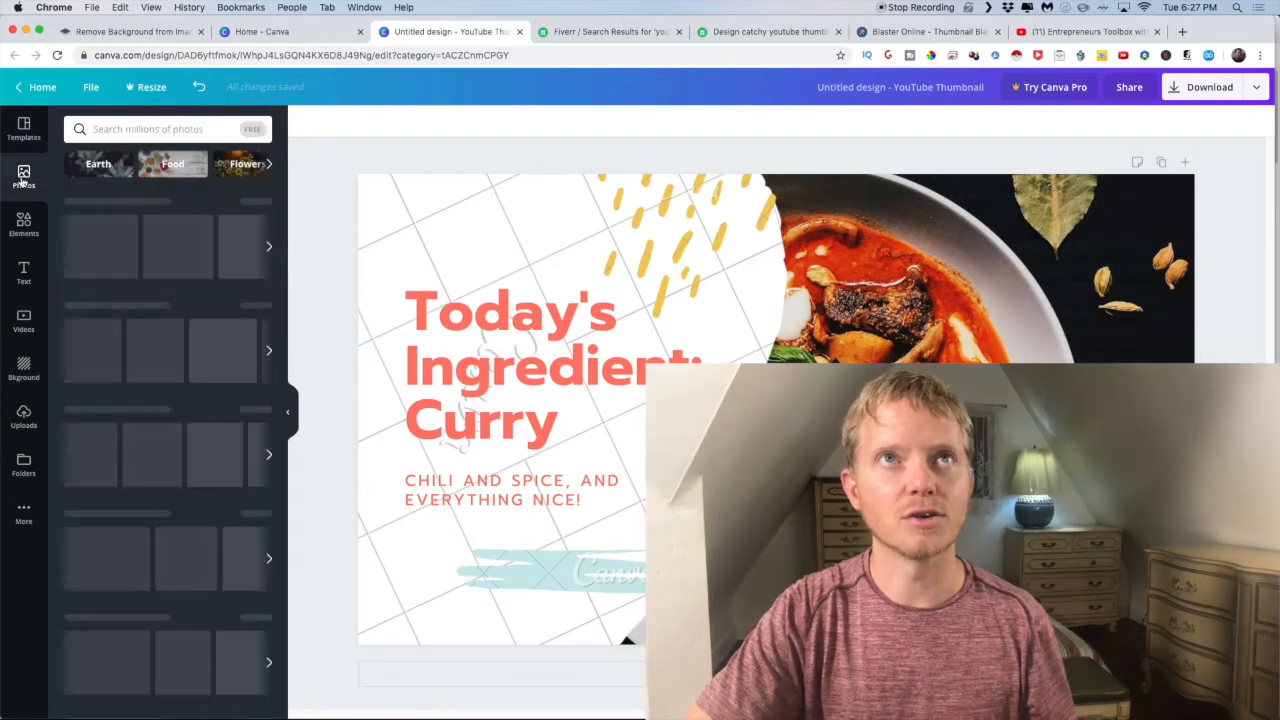
left_click(23, 230)
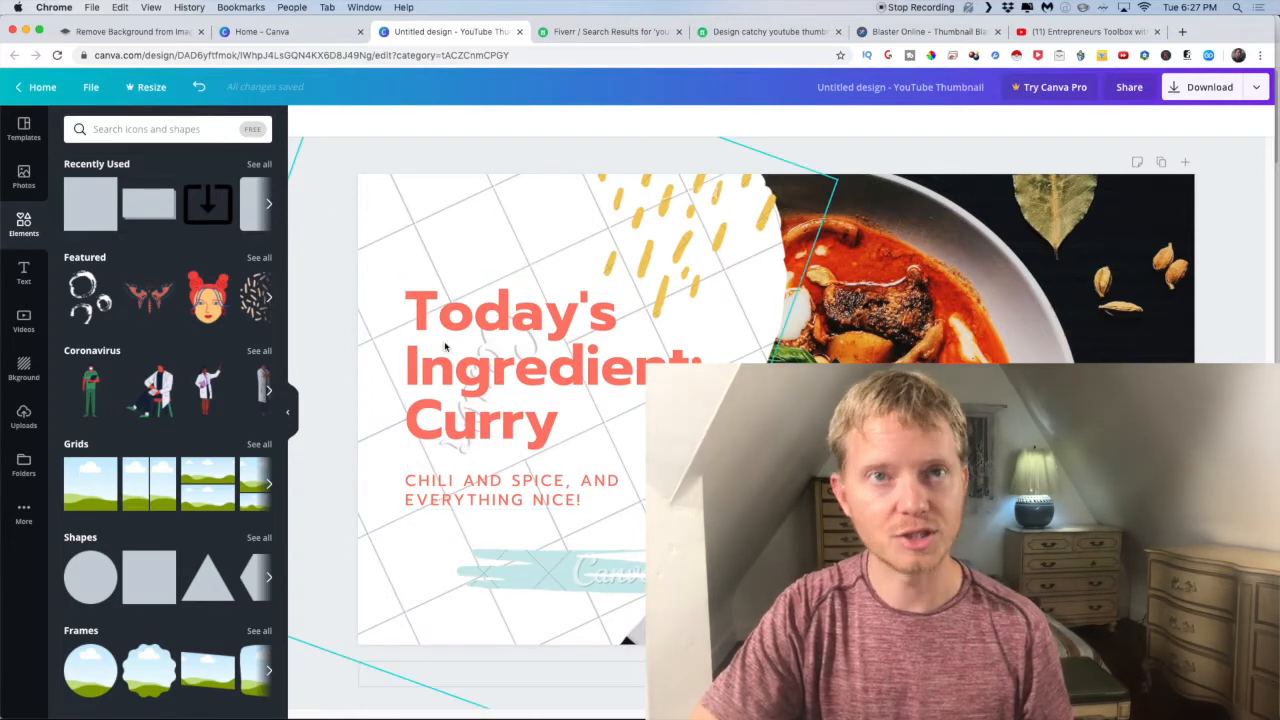
Step: Switch to remove.bg, preview IMG_8405.jpeg from the Thumbnail Pics folder, and upload it for background removal
left_click(100, 33)
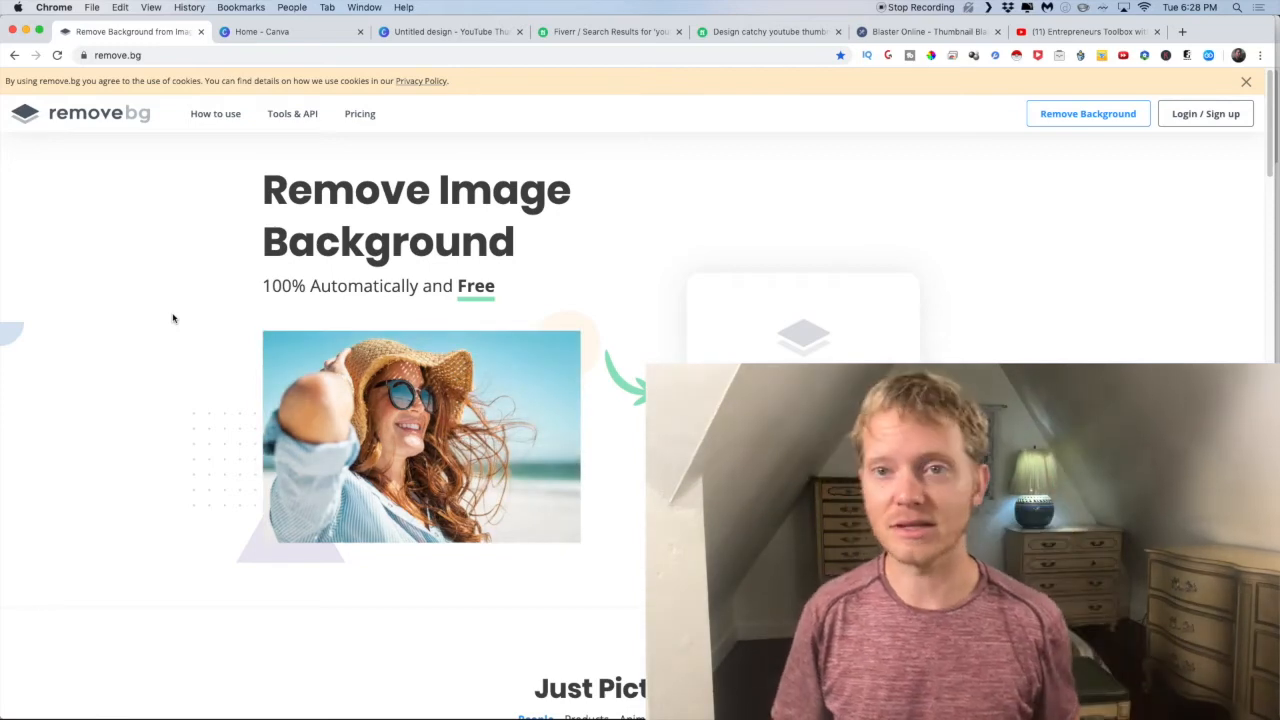
key("ctrl+Right")
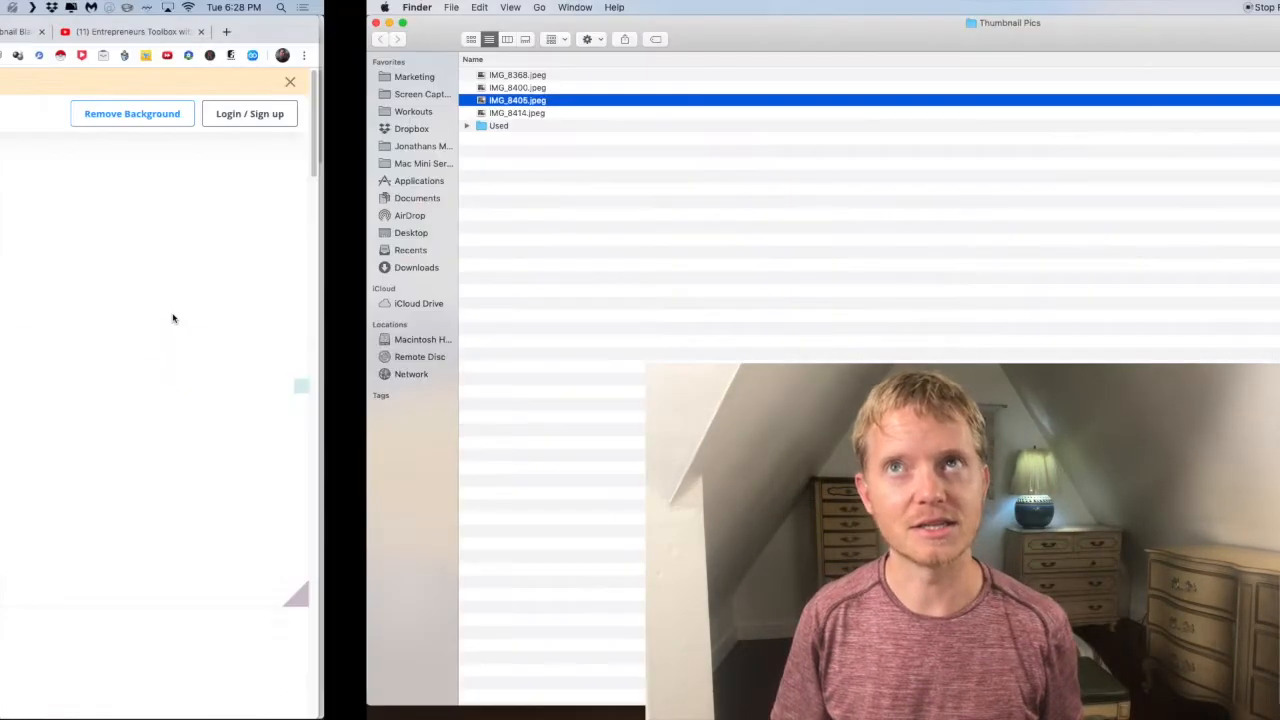
key("space")
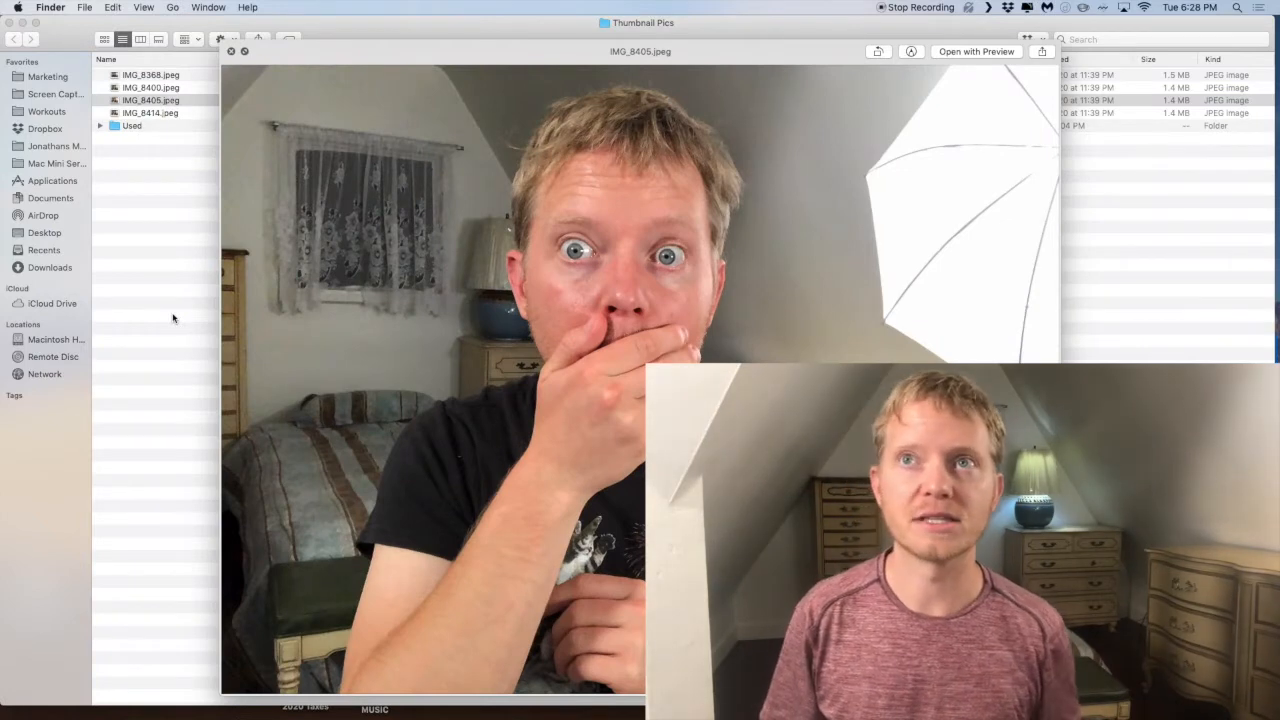
key("space")
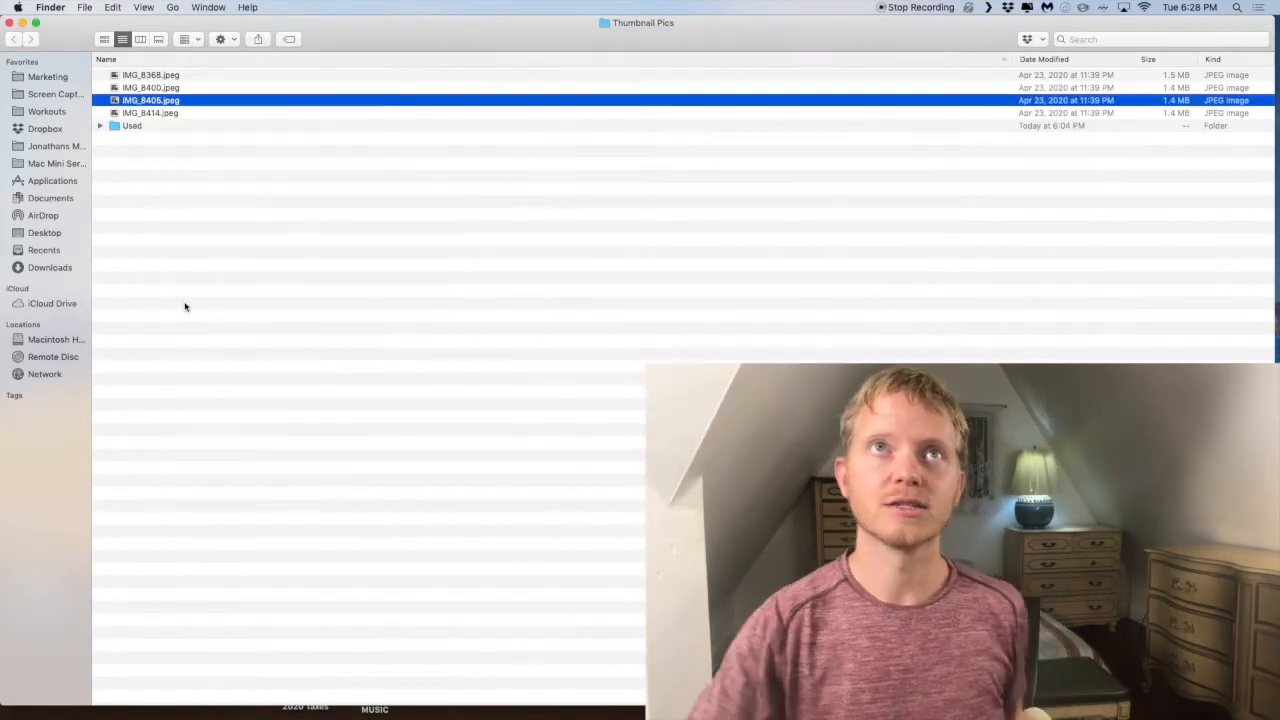
left_click_drag(141, 100, 512, 384)
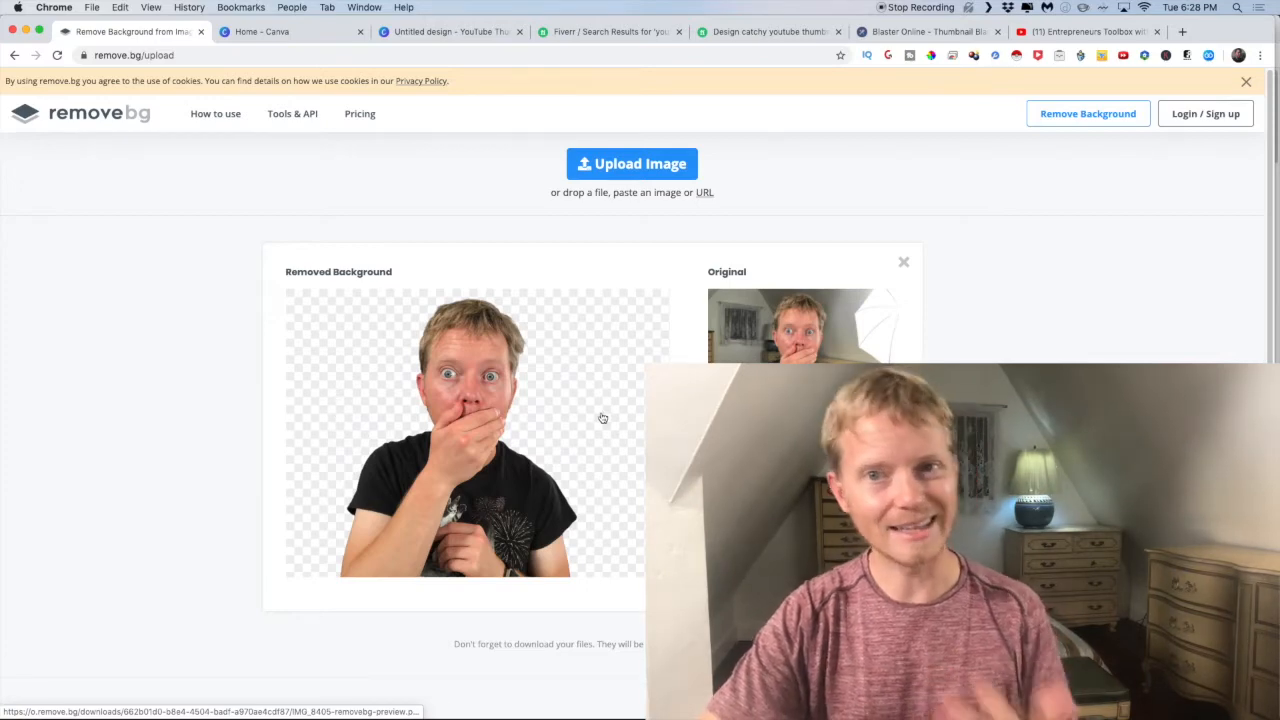
Step: Save the background-removed version of the photo to the computer
right_click(481, 465)
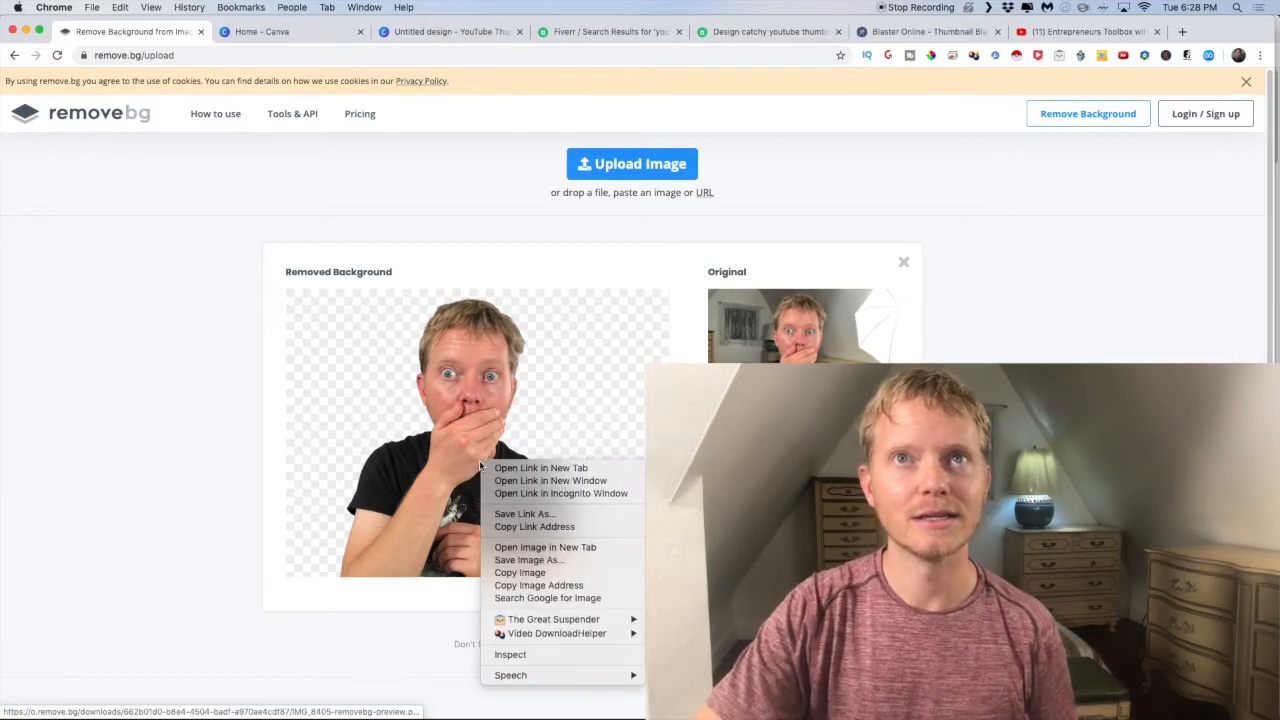
left_click(540, 560)
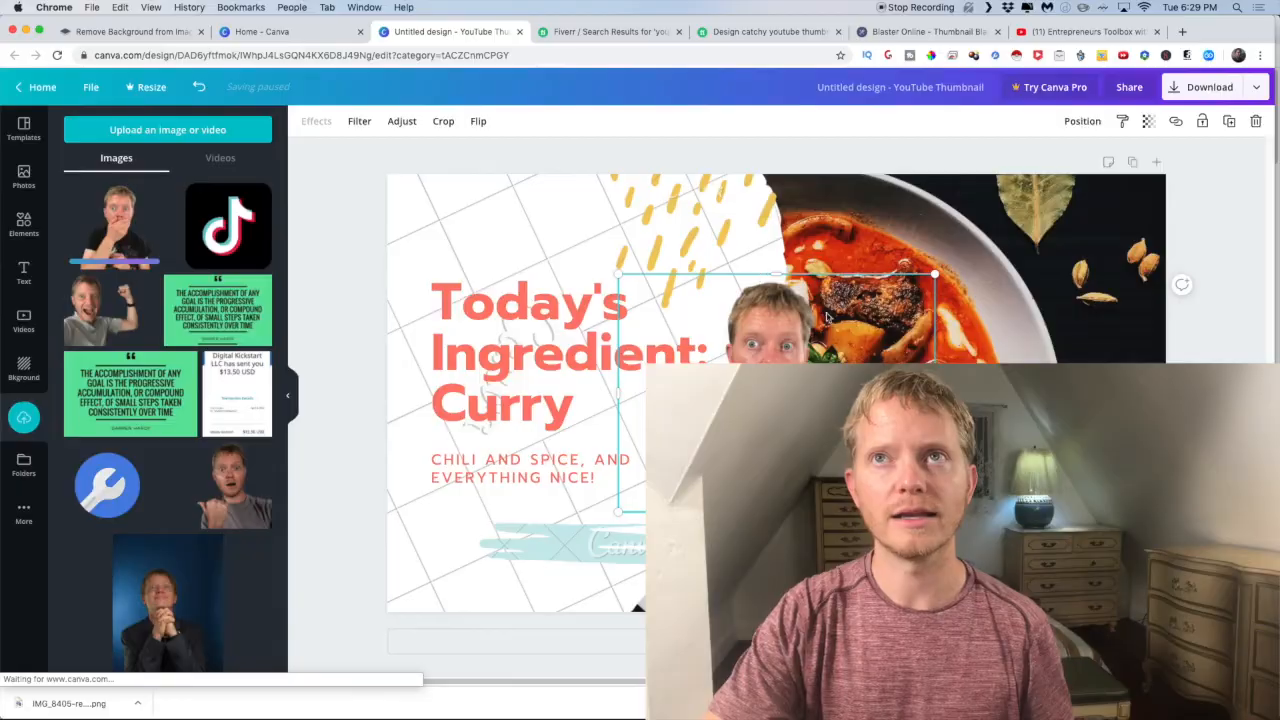
Step: Enlarge the cut-out portrait on the Canva thumbnail and place it over the curry photo, opposite the title
left_click_drag(780, 390, 549, 497)
left_click_drag(880, 238, 947, 194)
left_click_drag(770, 430, 1089, 435)
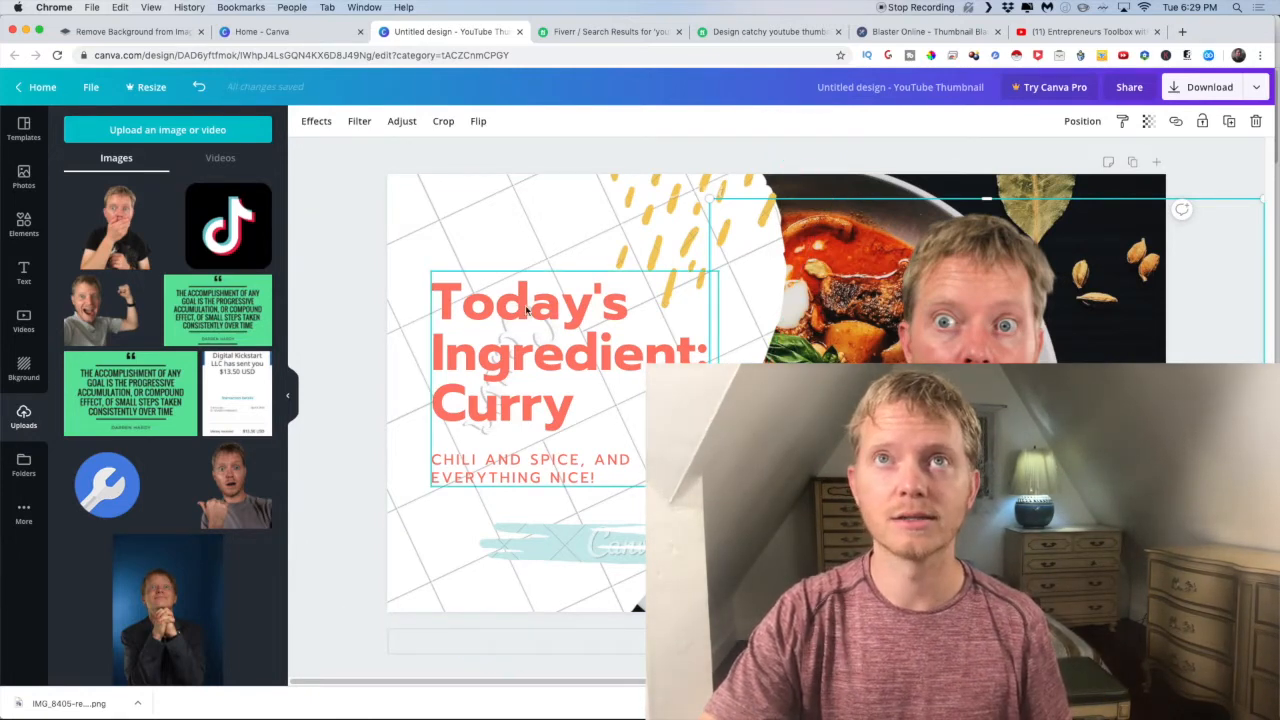
Step: Select the title text and browse the Elements library's shapes, frames, stickers, charts and illustration collections
left_click(528, 426)
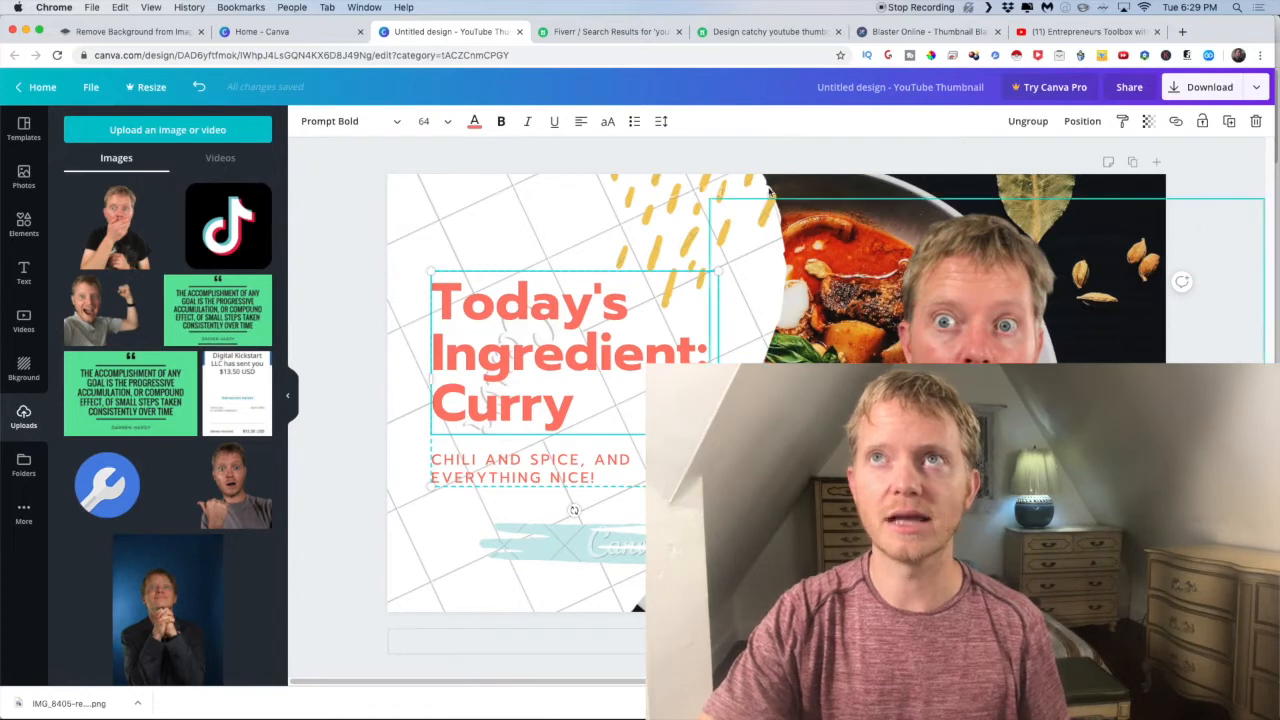
left_click(29, 236)
scroll(139, 438, "down", 5)
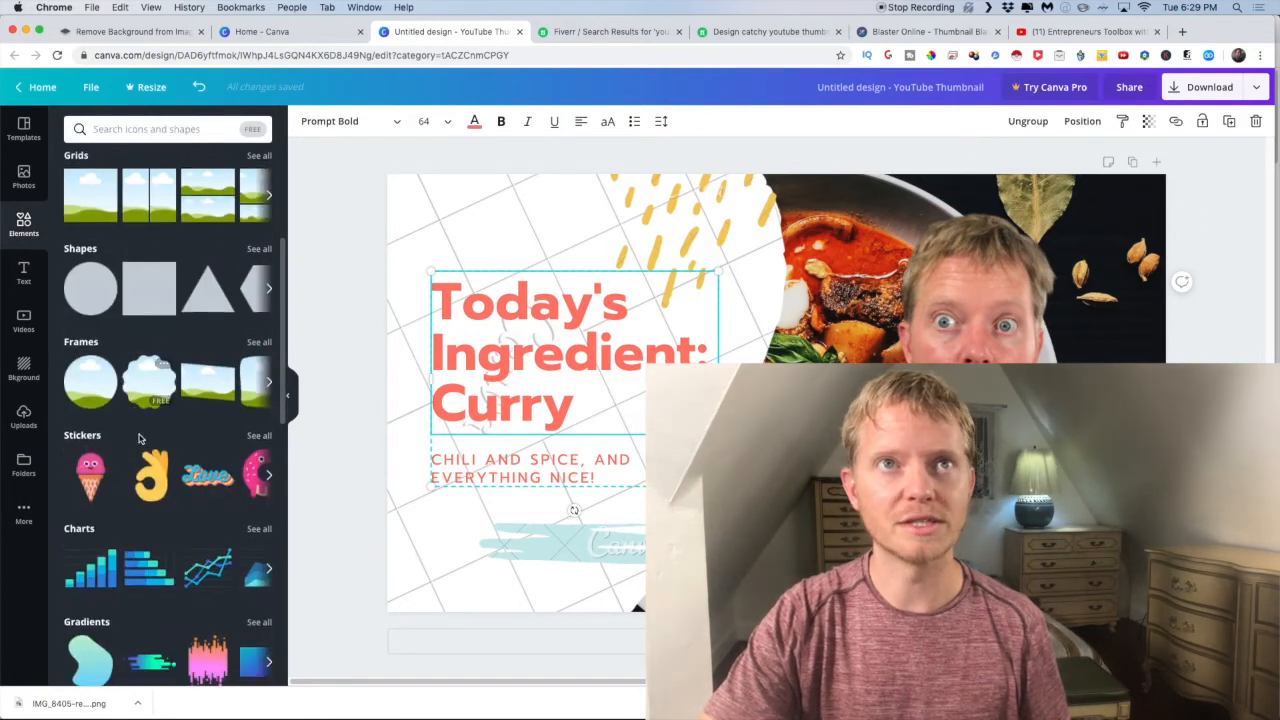
scroll(136, 480, "down", 10)
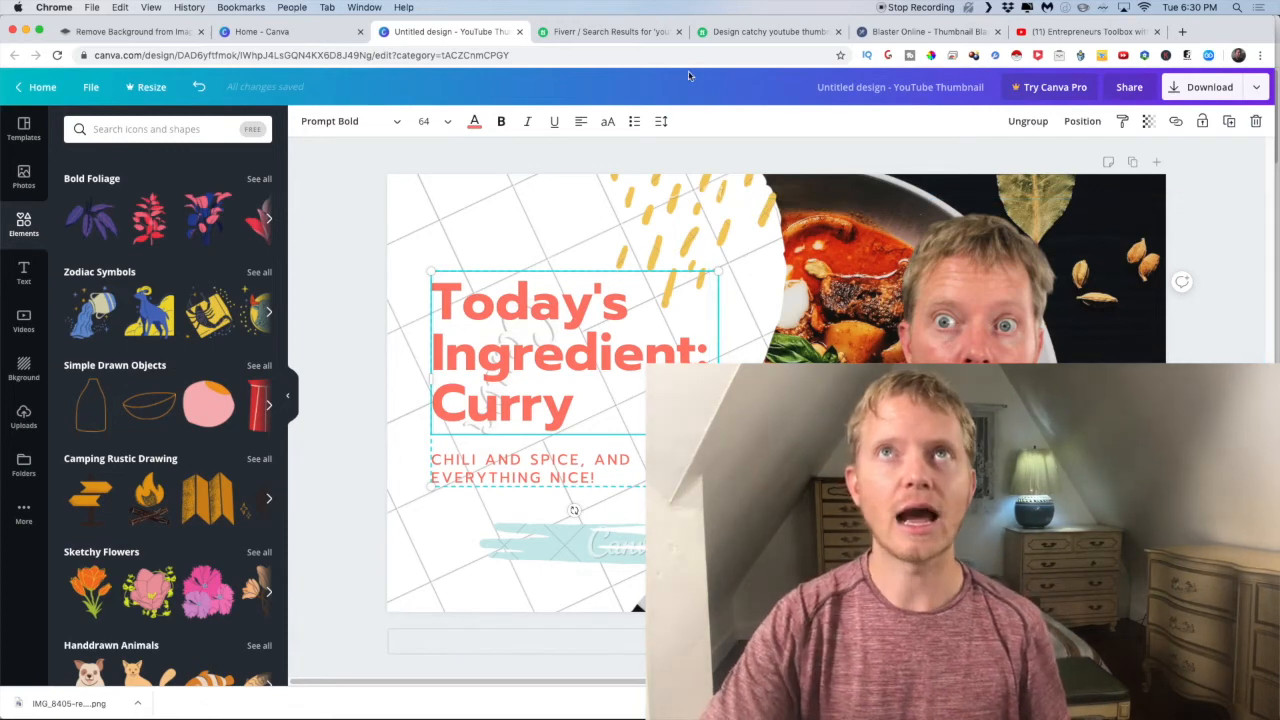
Step: Switch to Thumbnail Blaster and refresh the videos of the connected YouTube account
left_click(900, 31)
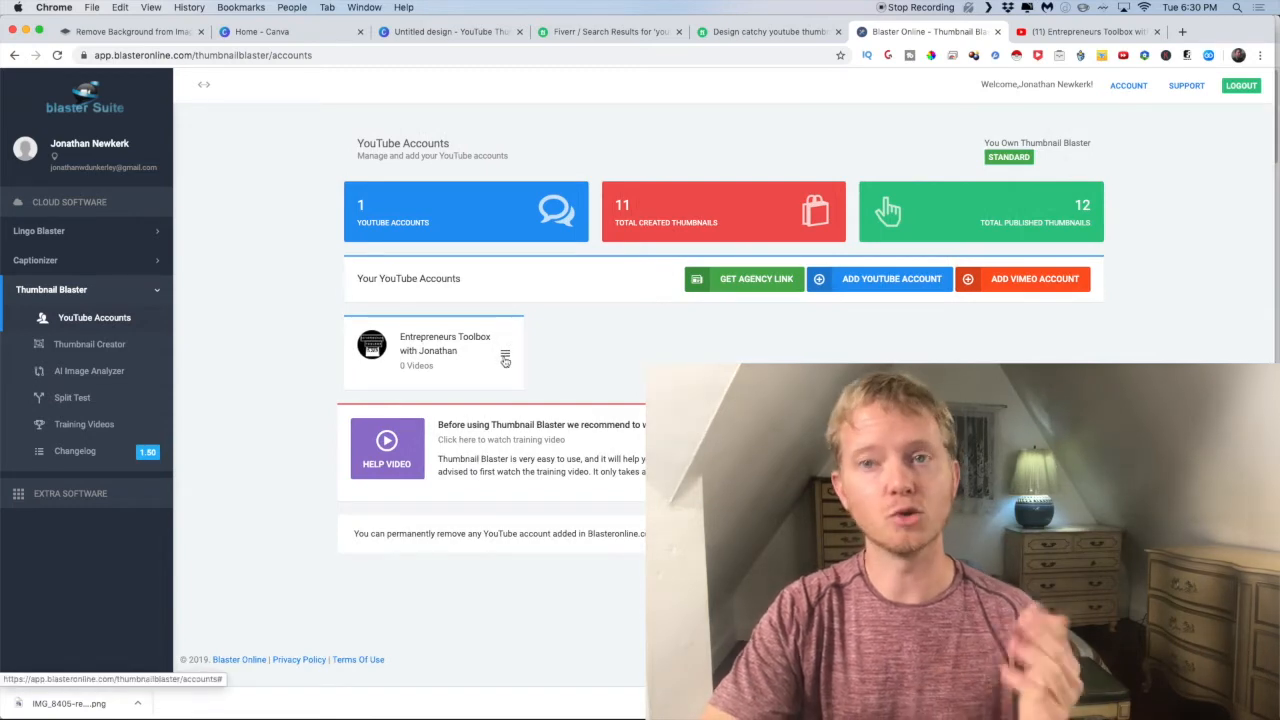
left_click(505, 358)
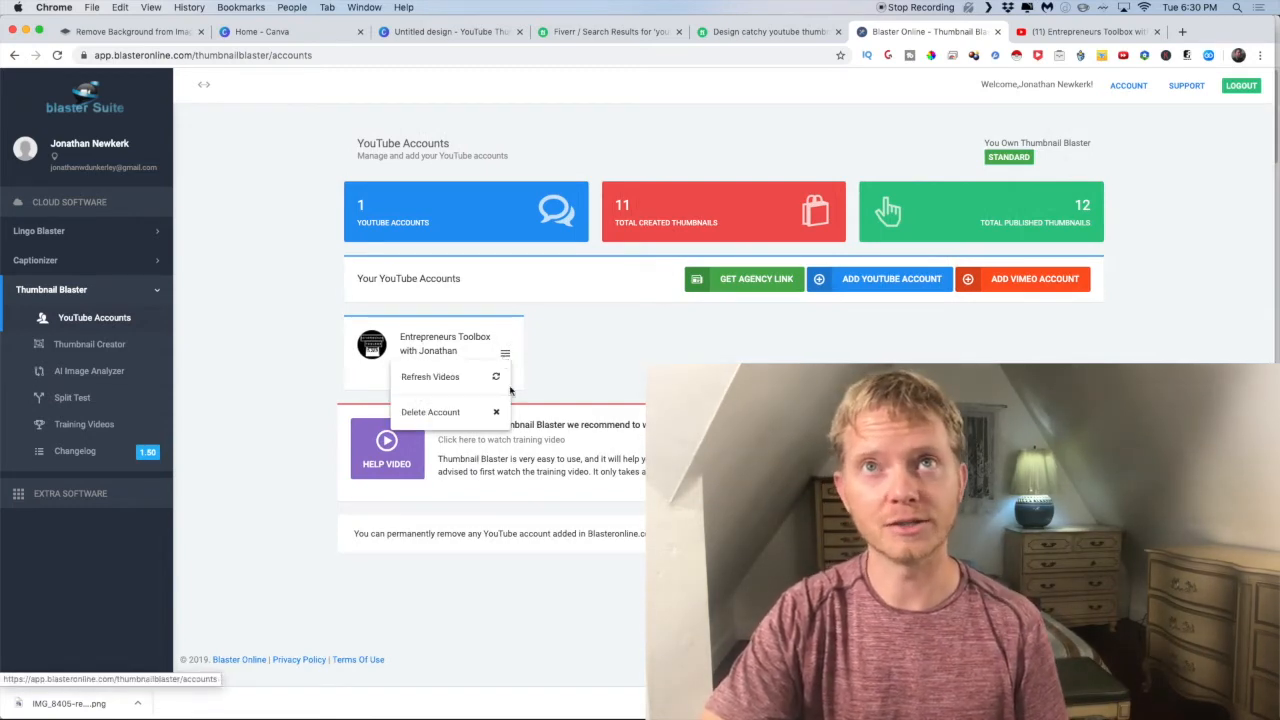
left_click(431, 384)
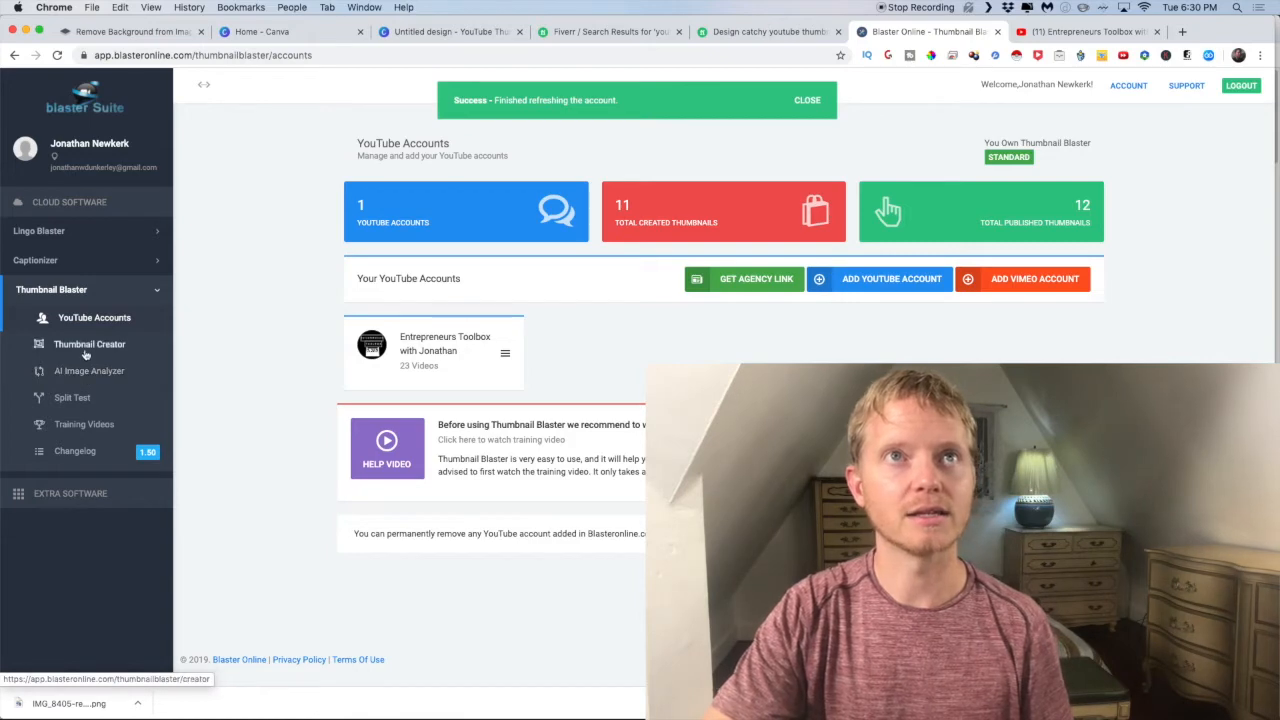
Step: Open the Thumbnail Creator, dismiss its training video, and select the video "Turn Cold Leads and Warm Leads Into Hot Leads"
left_click(120, 345)
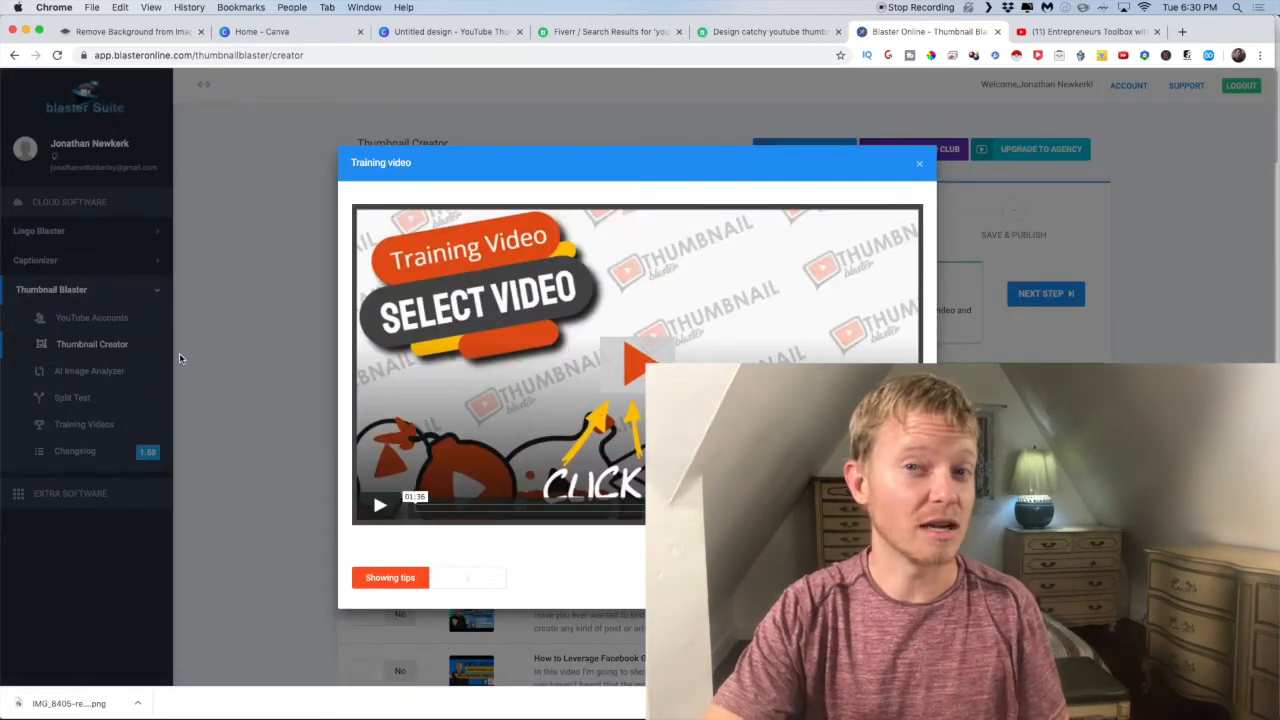
left_click(920, 167)
scroll(720, 400, "down", 4)
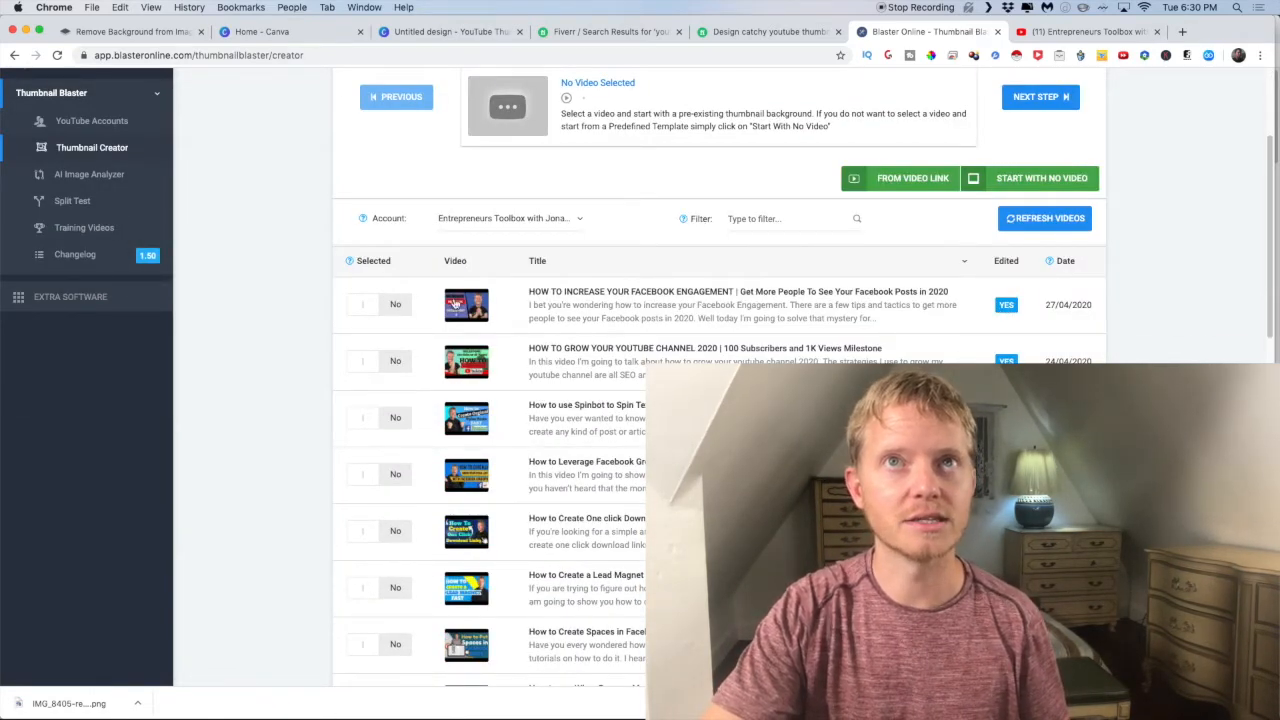
scroll(562, 630, "down", 8)
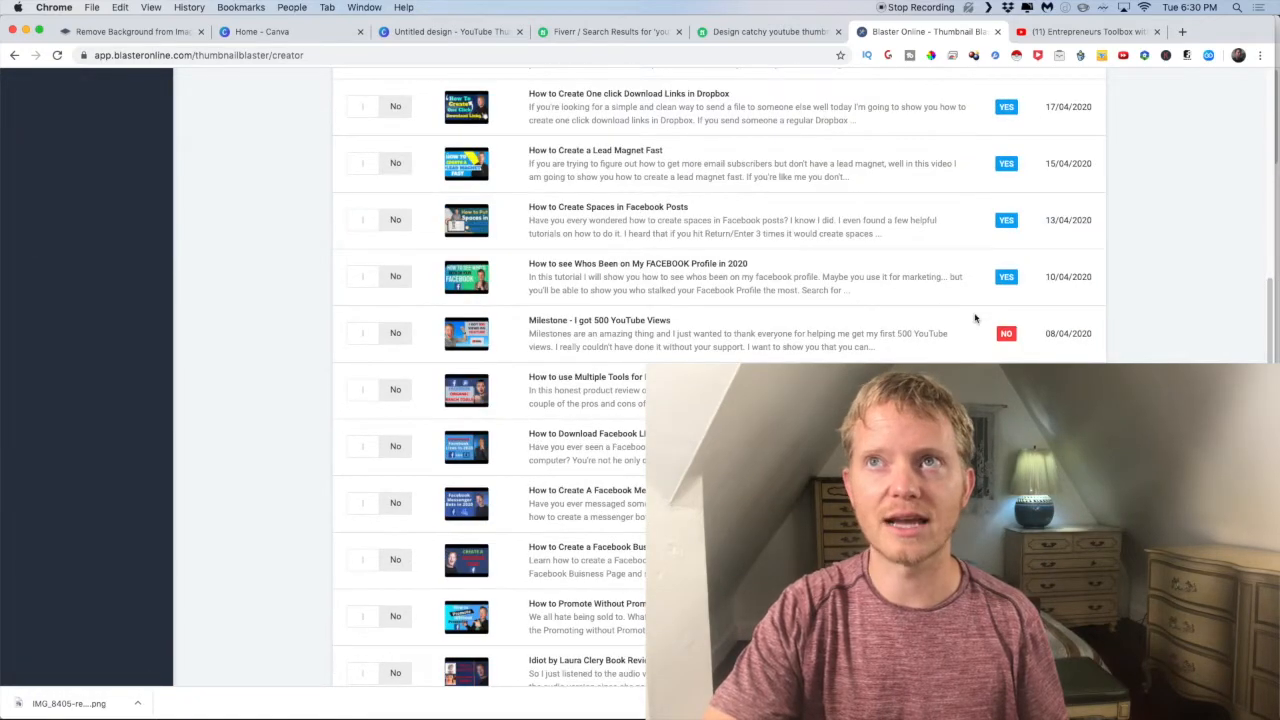
scroll(720, 380, "down", 12)
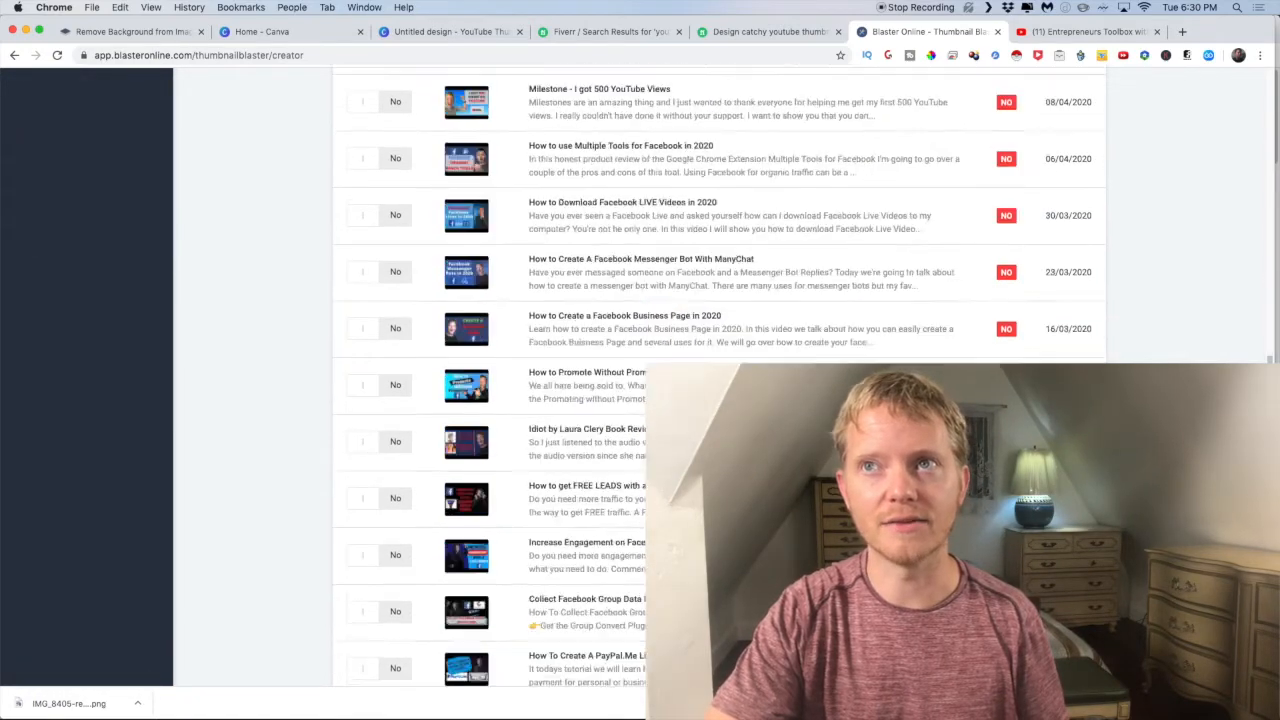
scroll(720, 380, "up", 5)
scroll(720, 380, "down", 5)
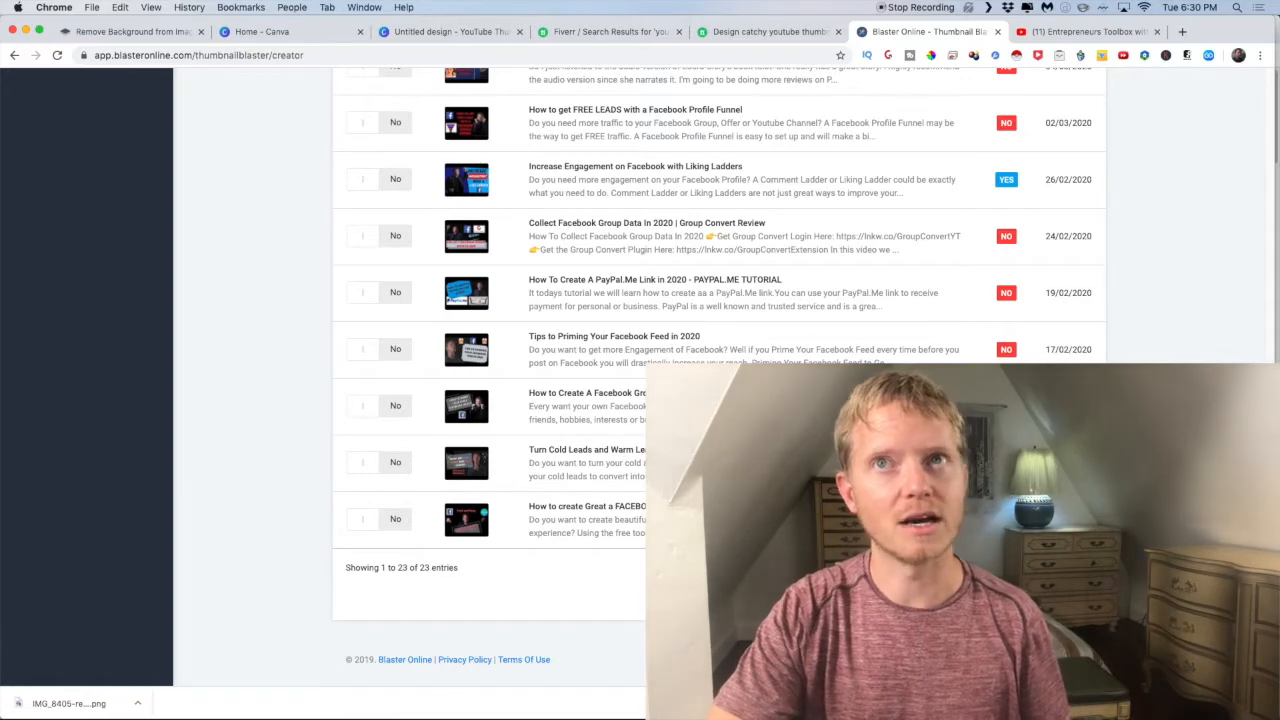
left_click(372, 468)
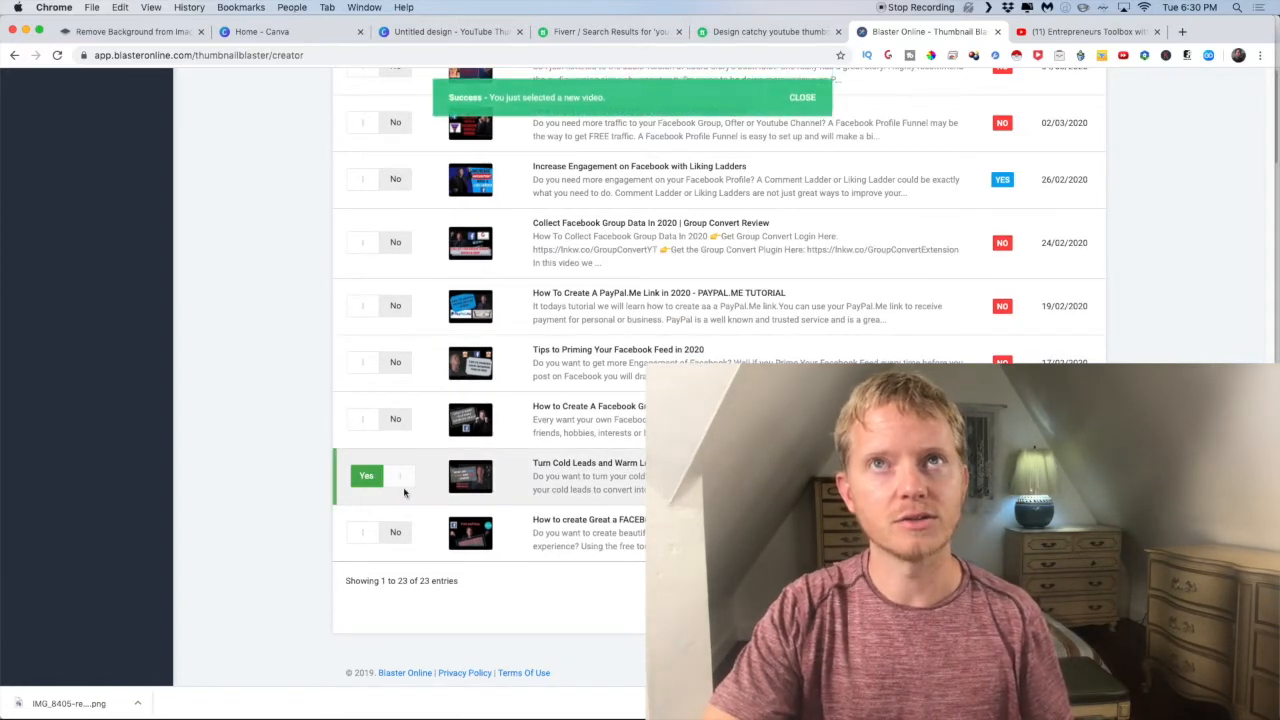
scroll(318, 414, "up", 15)
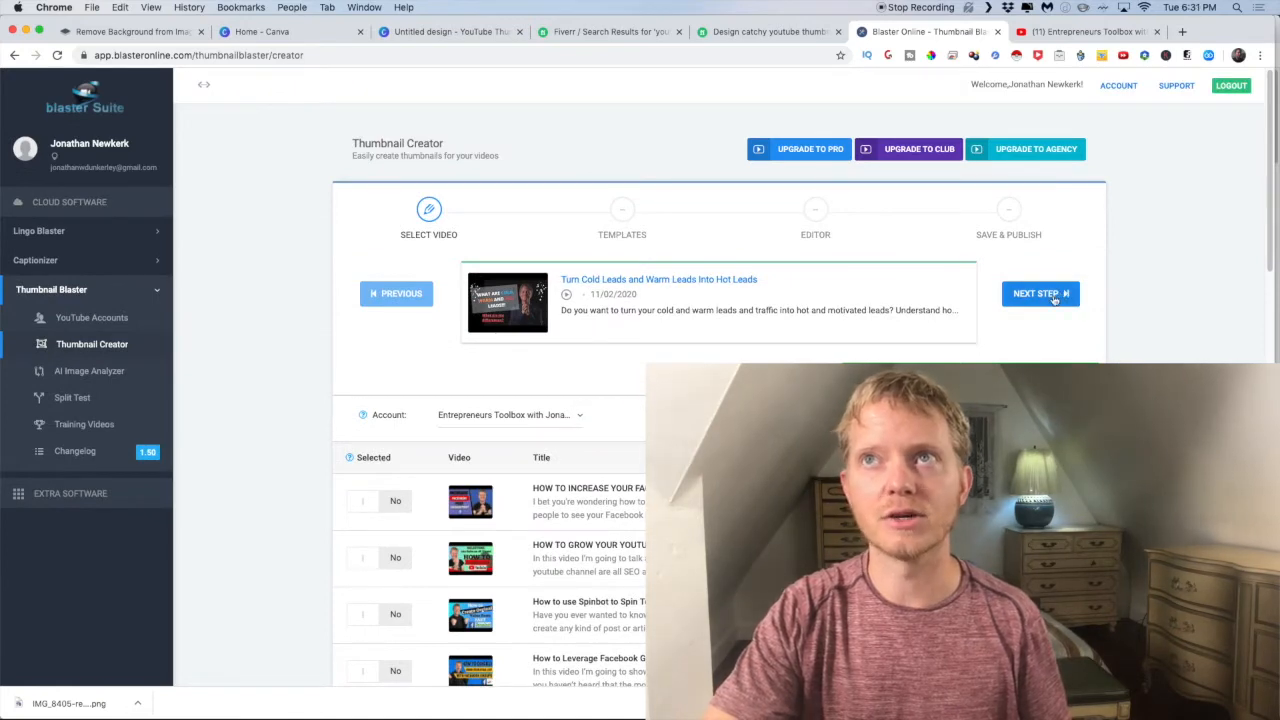
Step: Advance the Thumbnail Creator to the Templates stage and dismiss its training video
left_click(1053, 296)
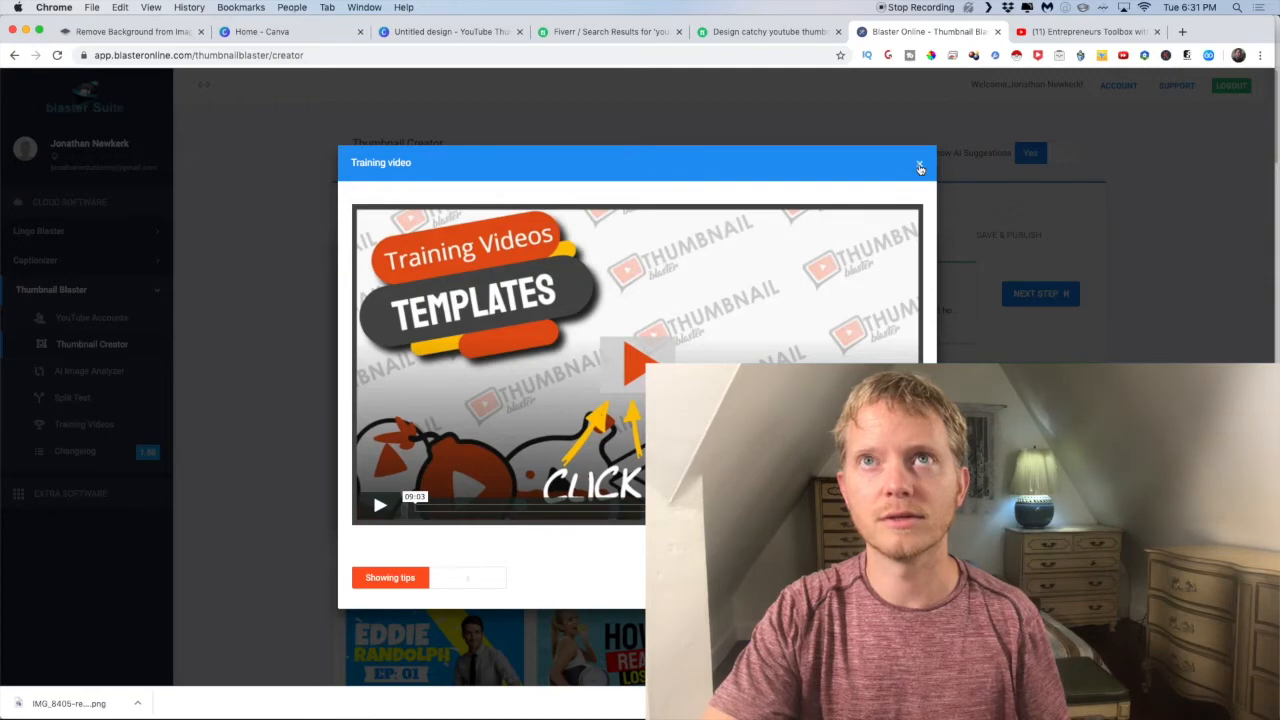
left_click(920, 166)
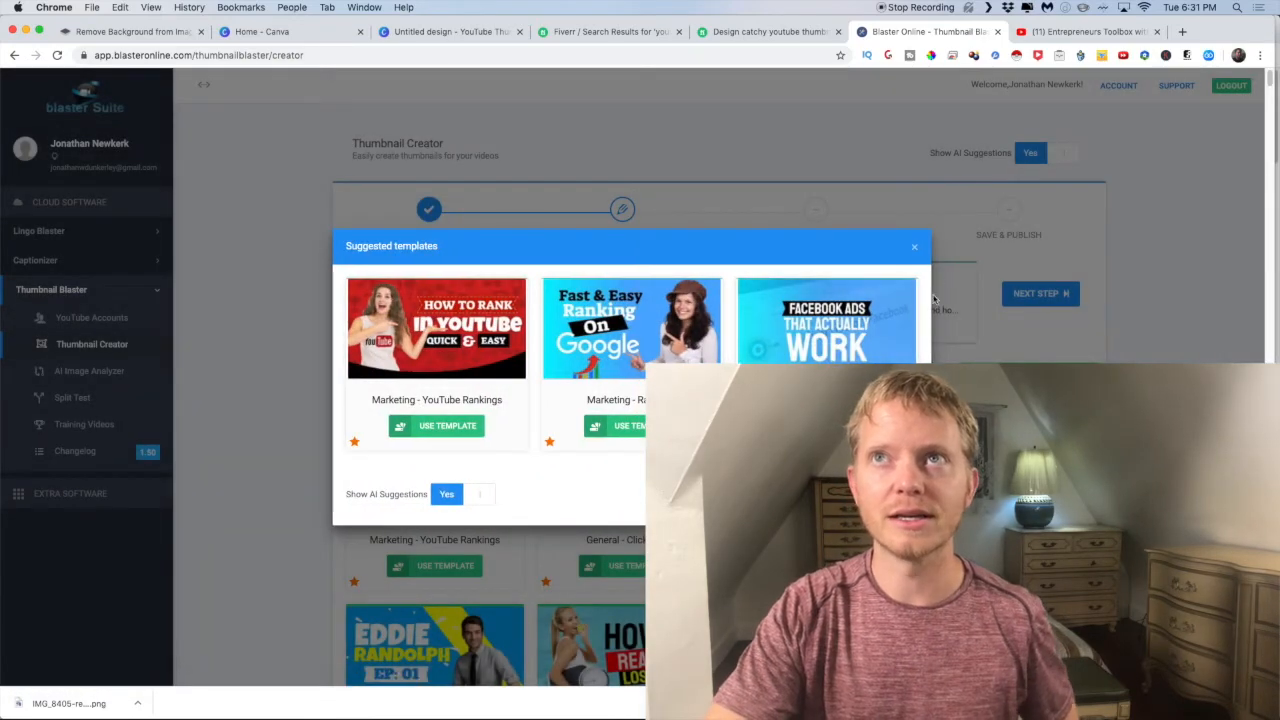
Step: Dismiss the suggested templates, limit the list to Predefined templates, and browse the whole collection
left_click(914, 249)
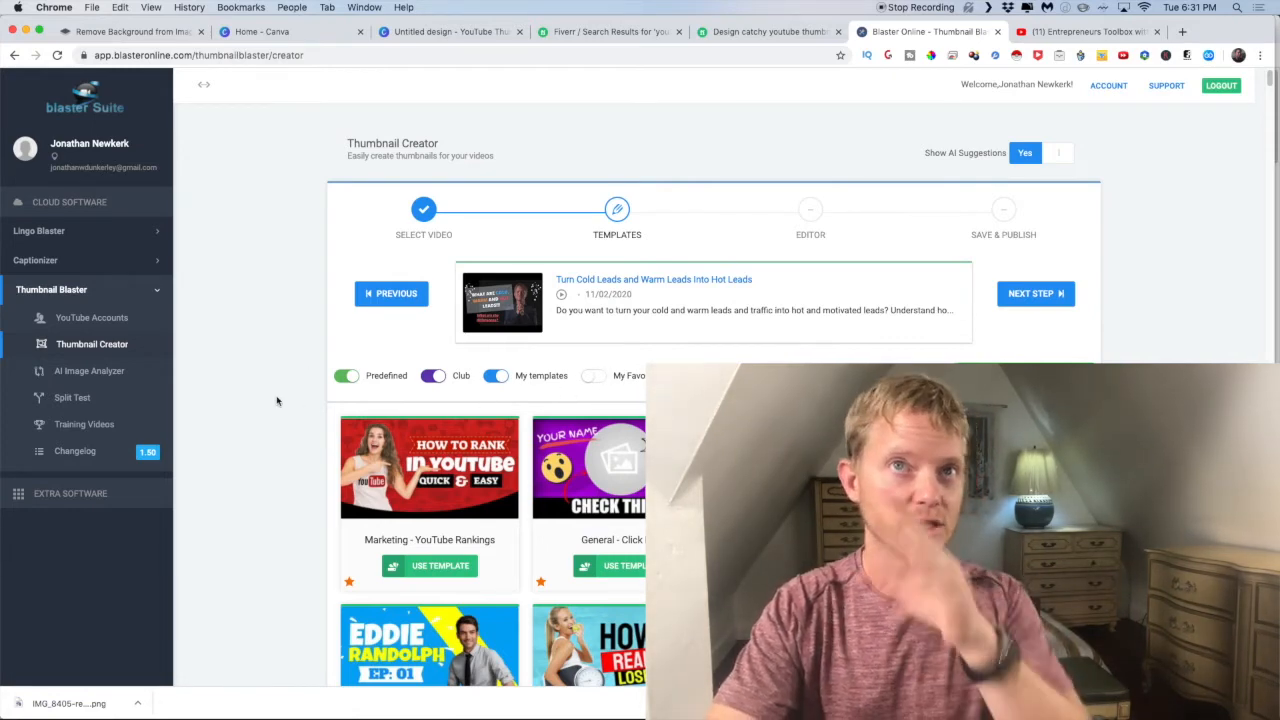
scroll(277, 401, "down", 1)
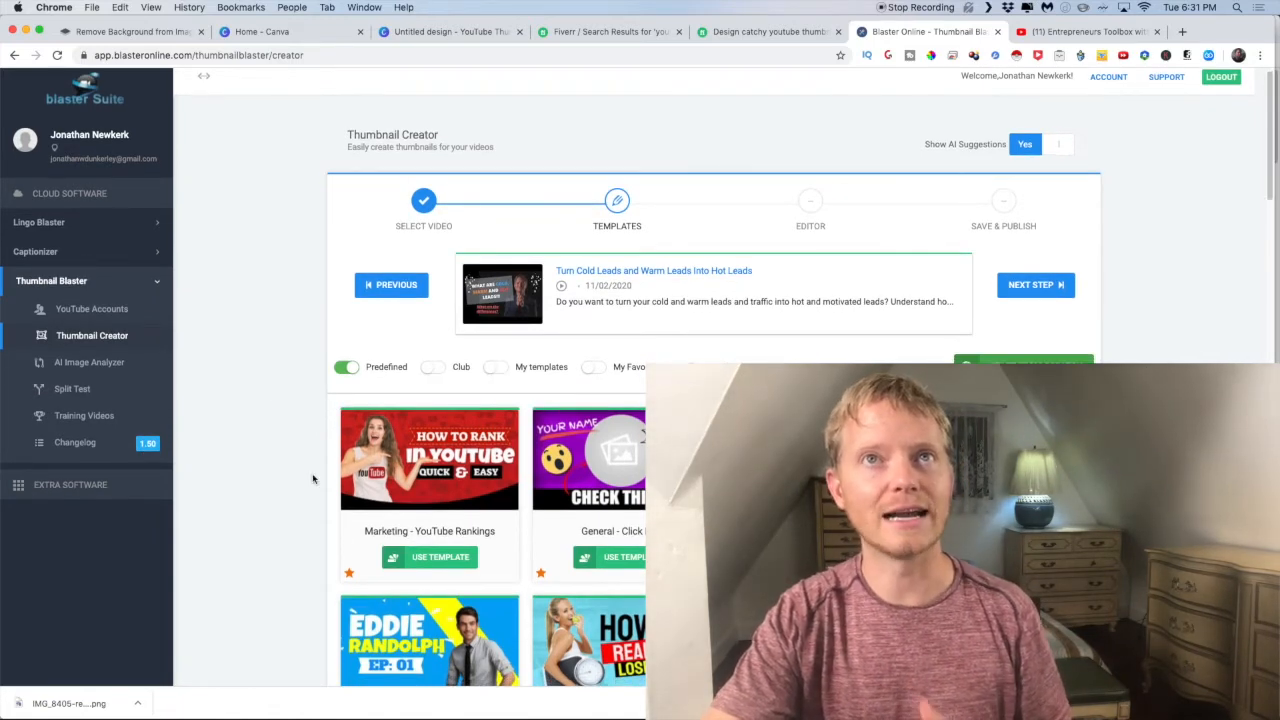
scroll(312, 479, "down", 8)
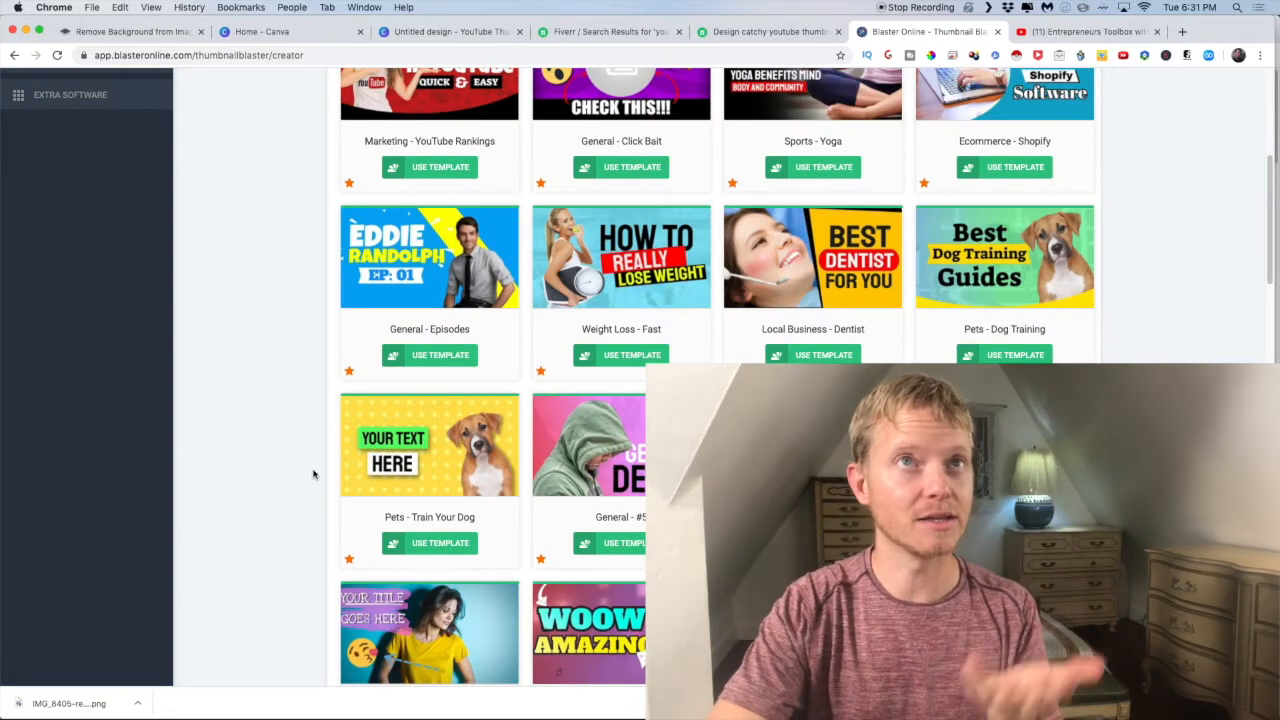
scroll(314, 474, "down", 15)
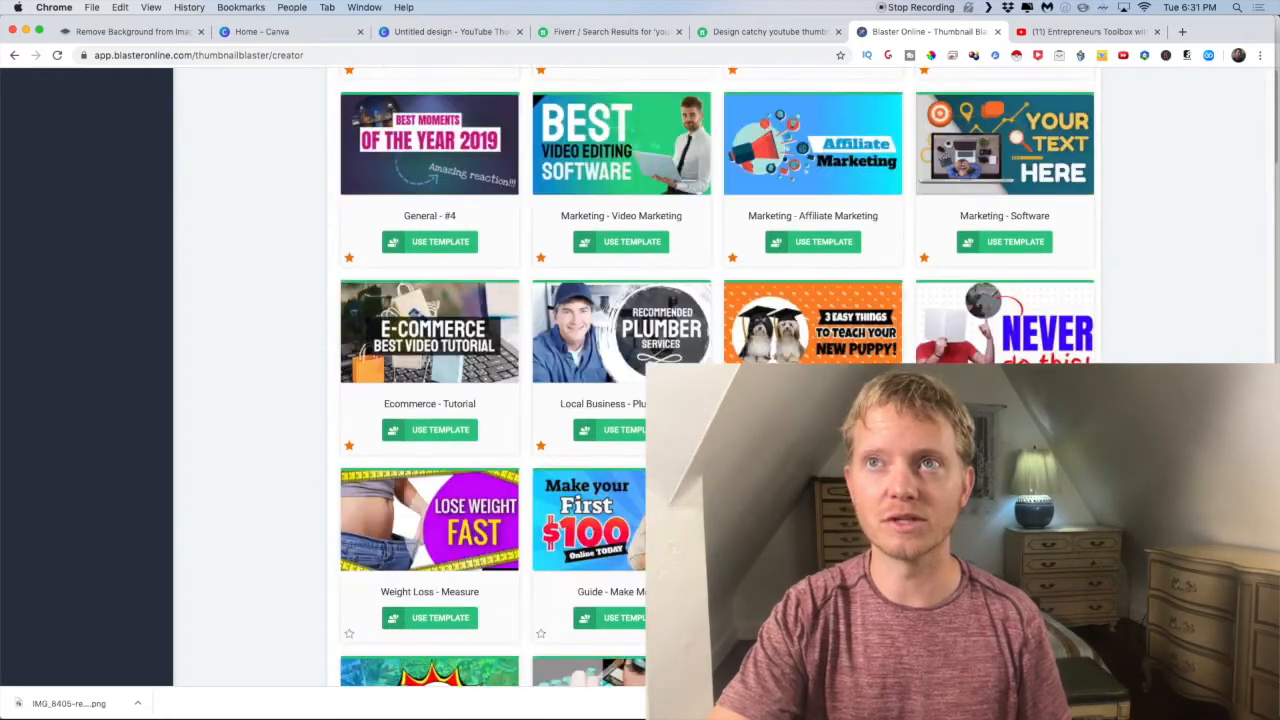
scroll(314, 474, "down", 5)
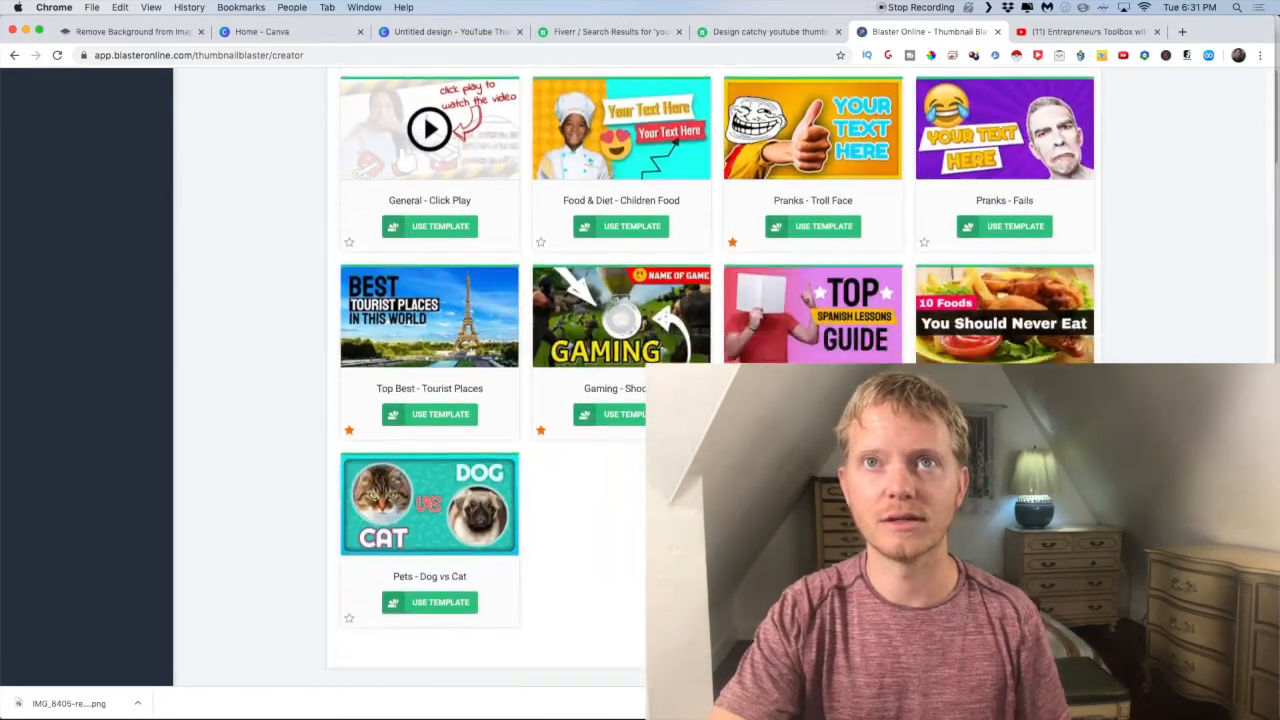
scroll(314, 474, "up", 20)
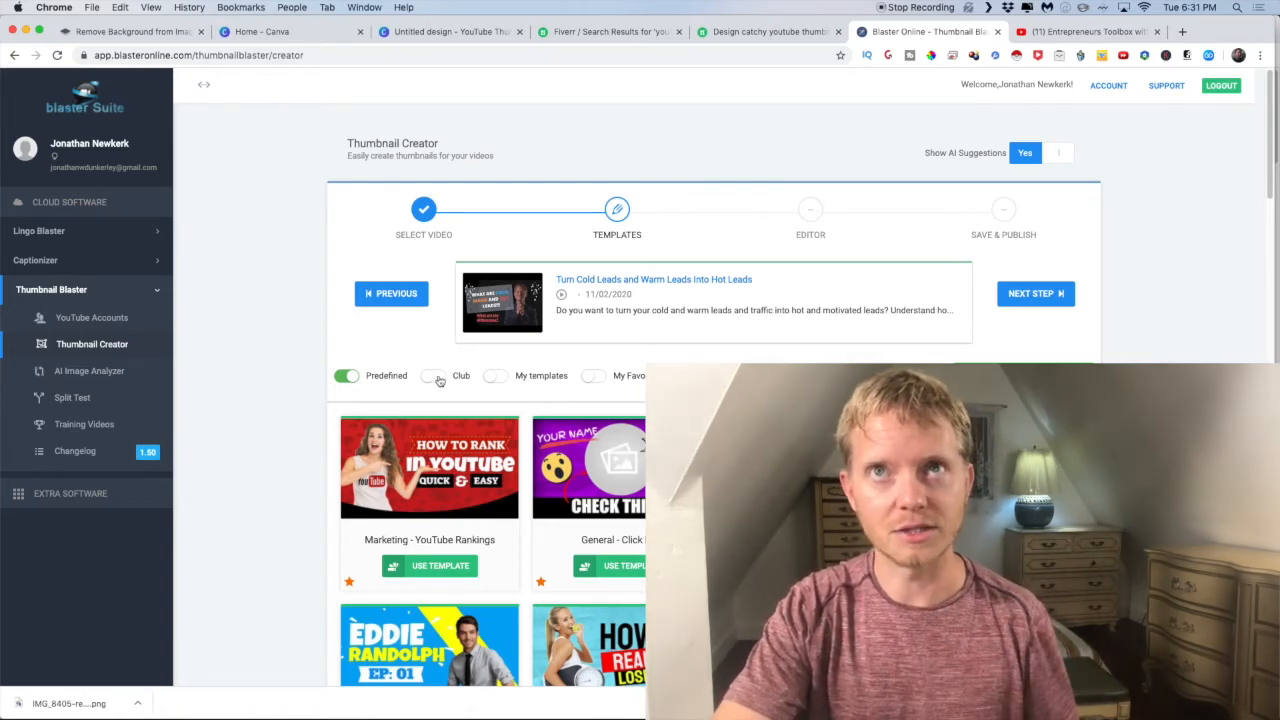
Step: Show only the templates saved under My templates and look through them
left_click(428, 380)
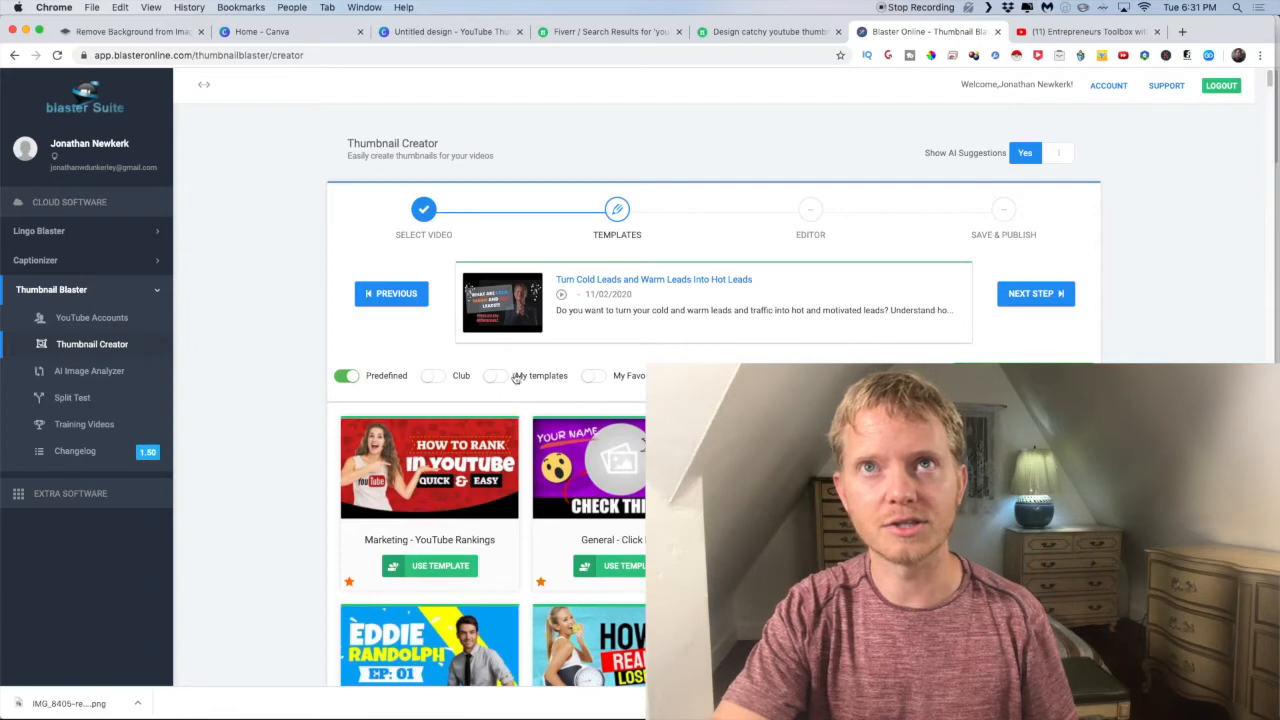
left_click(496, 378)
left_click(432, 377)
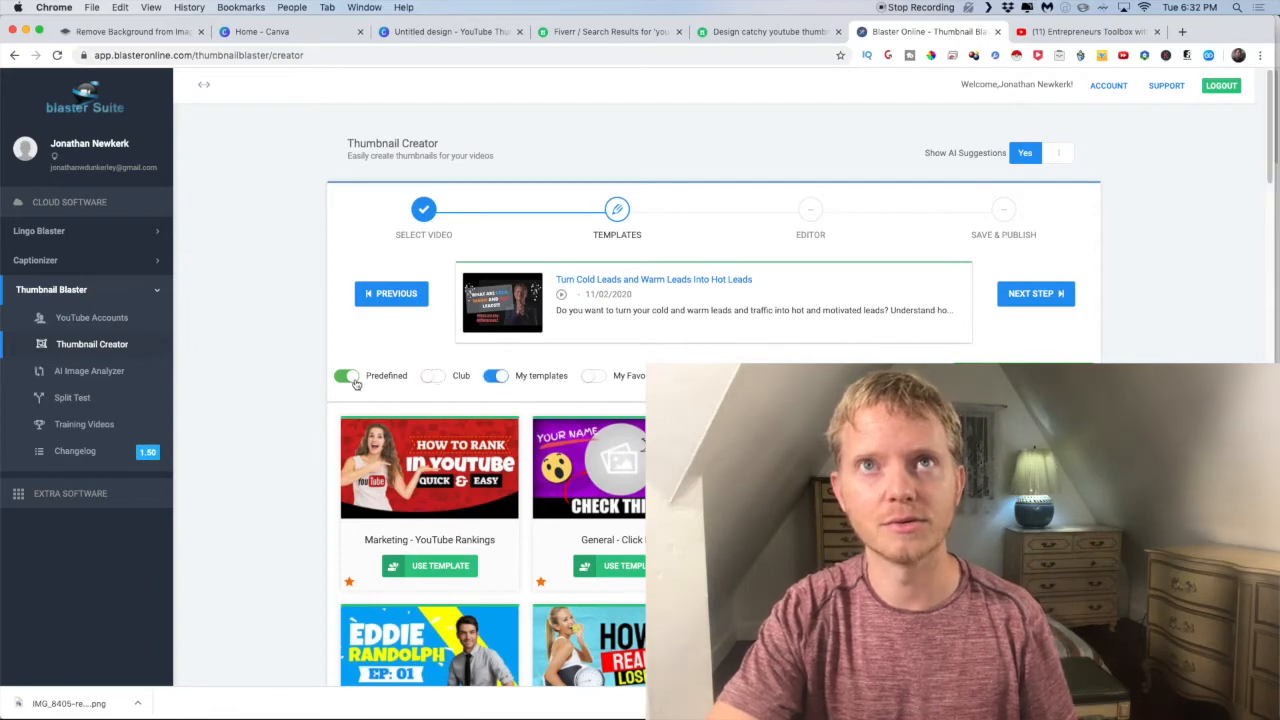
left_click(350, 378)
scroll(411, 400, "down", 4)
scroll(411, 400, "up", 3)
scroll(412, 402, "down", 3)
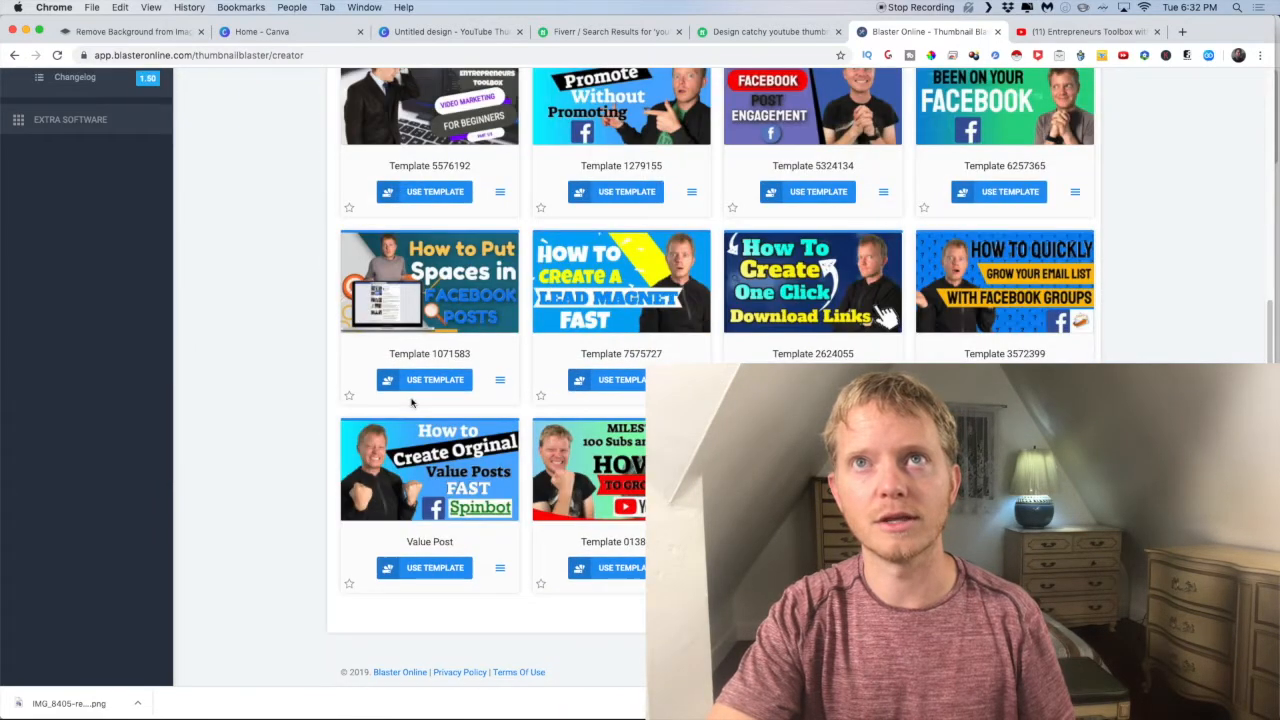
scroll(412, 403, "up", 4)
scroll(420, 405, "down", 4)
scroll(500, 430, "up", 4)
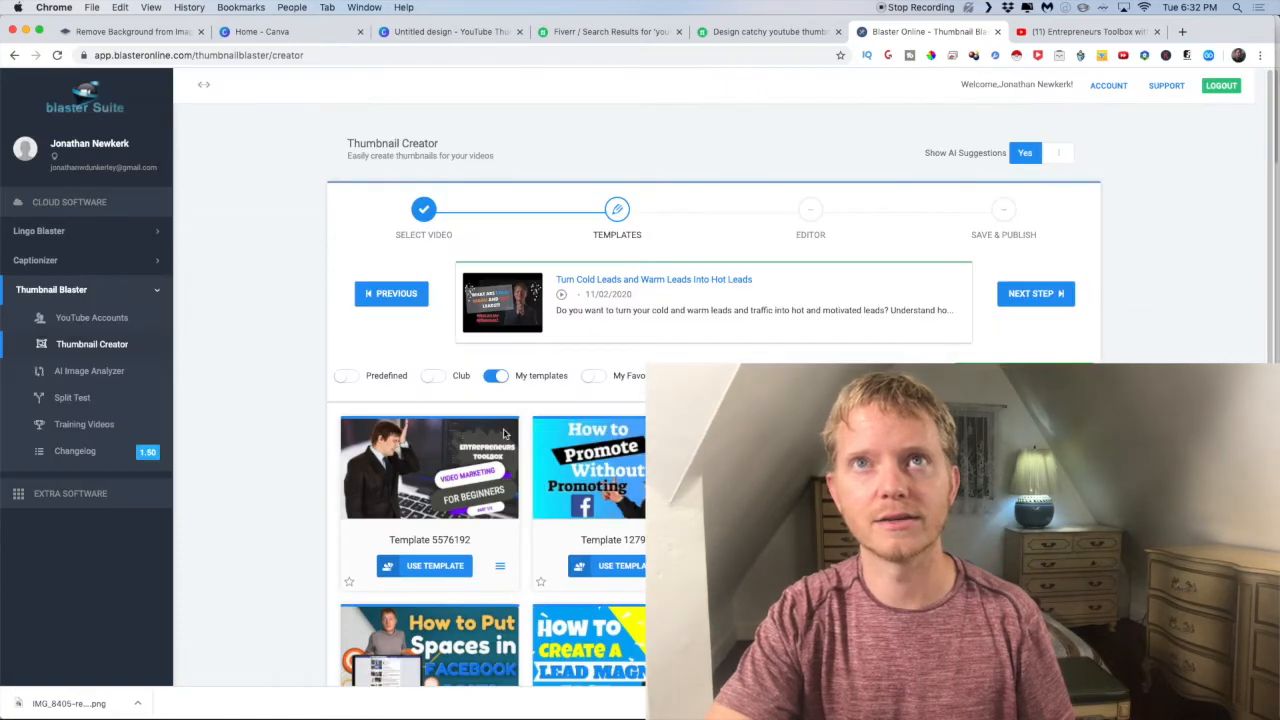
Step: Show only the Club templates and browse through the collection
left_click(348, 377)
left_click(496, 376)
left_click(349, 377)
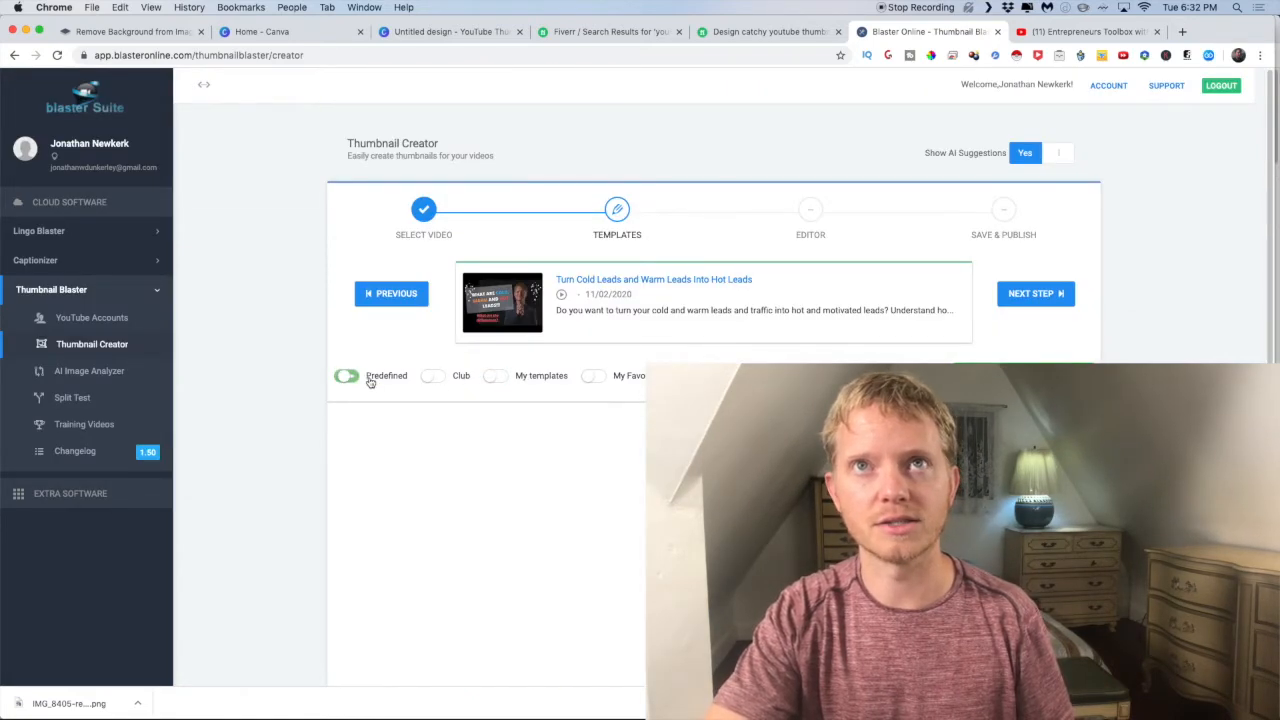
left_click(434, 377)
scroll(523, 455, "down", 5)
scroll(523, 455, "down", 20)
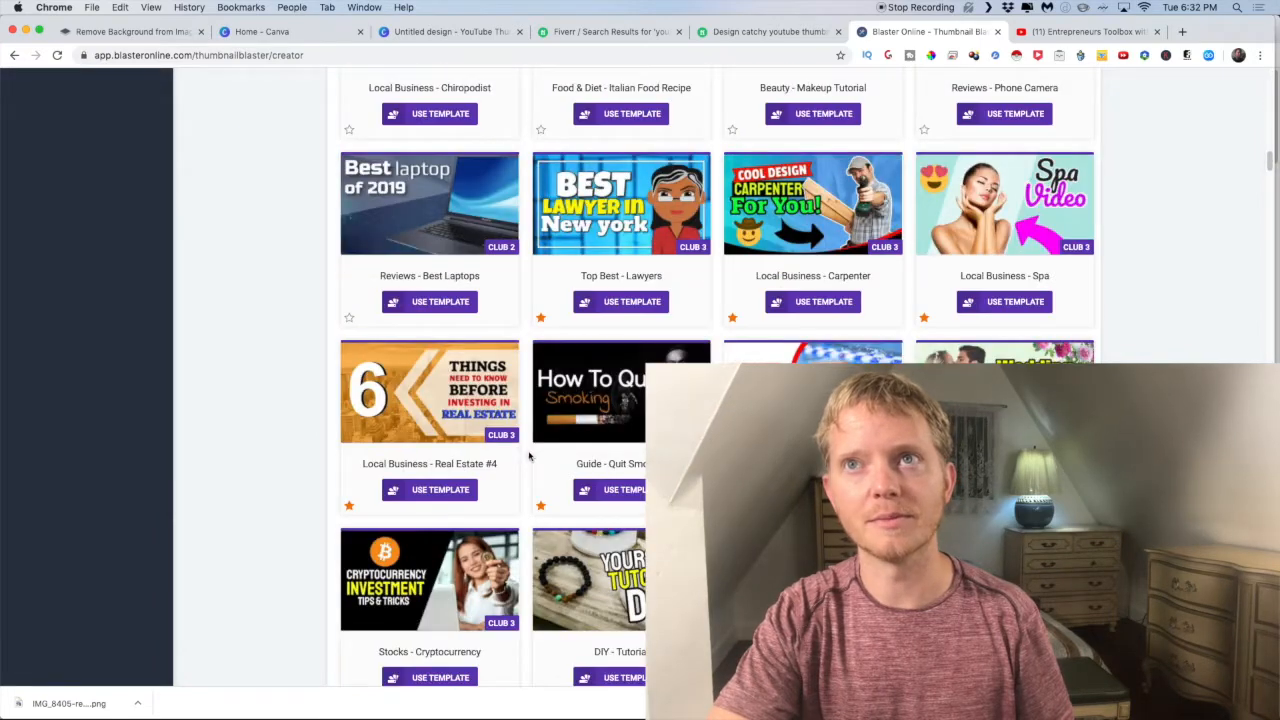
scroll(537, 460, "up", 20)
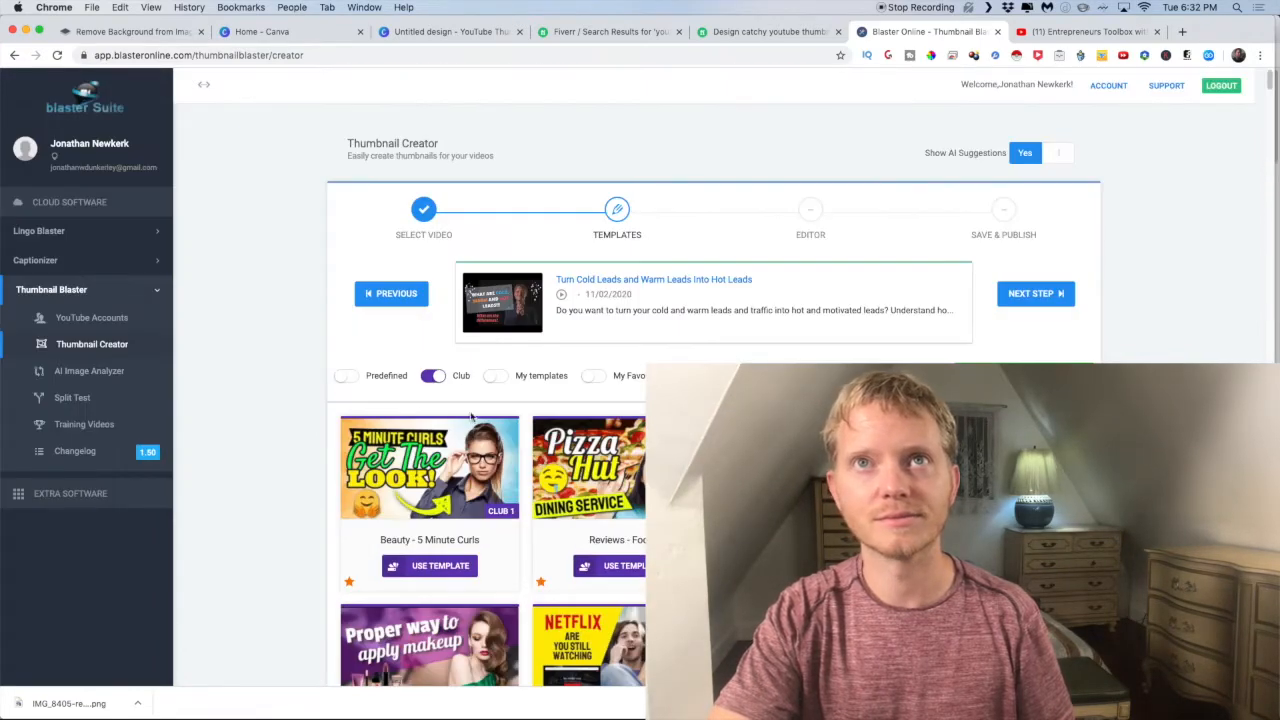
Step: Switch back to the Predefined templates, open "Others - Gossip" in the editor, and dismiss the training video
left_click(445, 377)
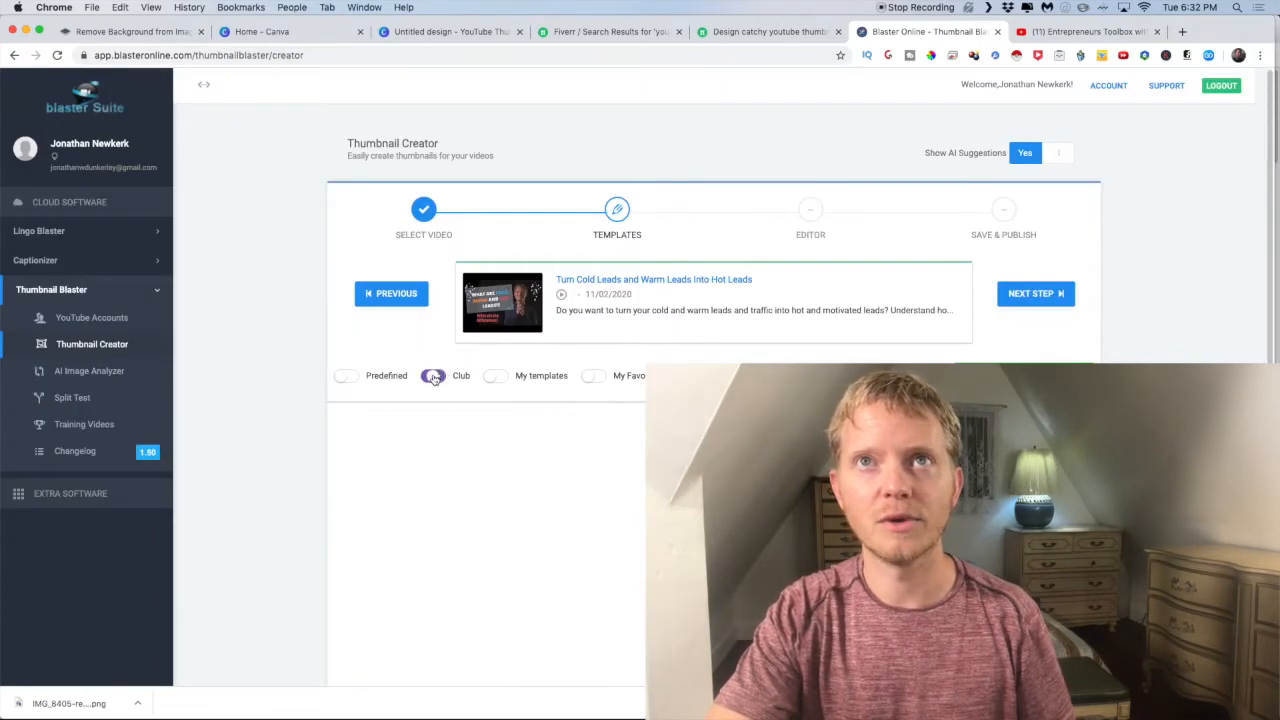
left_click(346, 377)
scroll(289, 466, "down", 5)
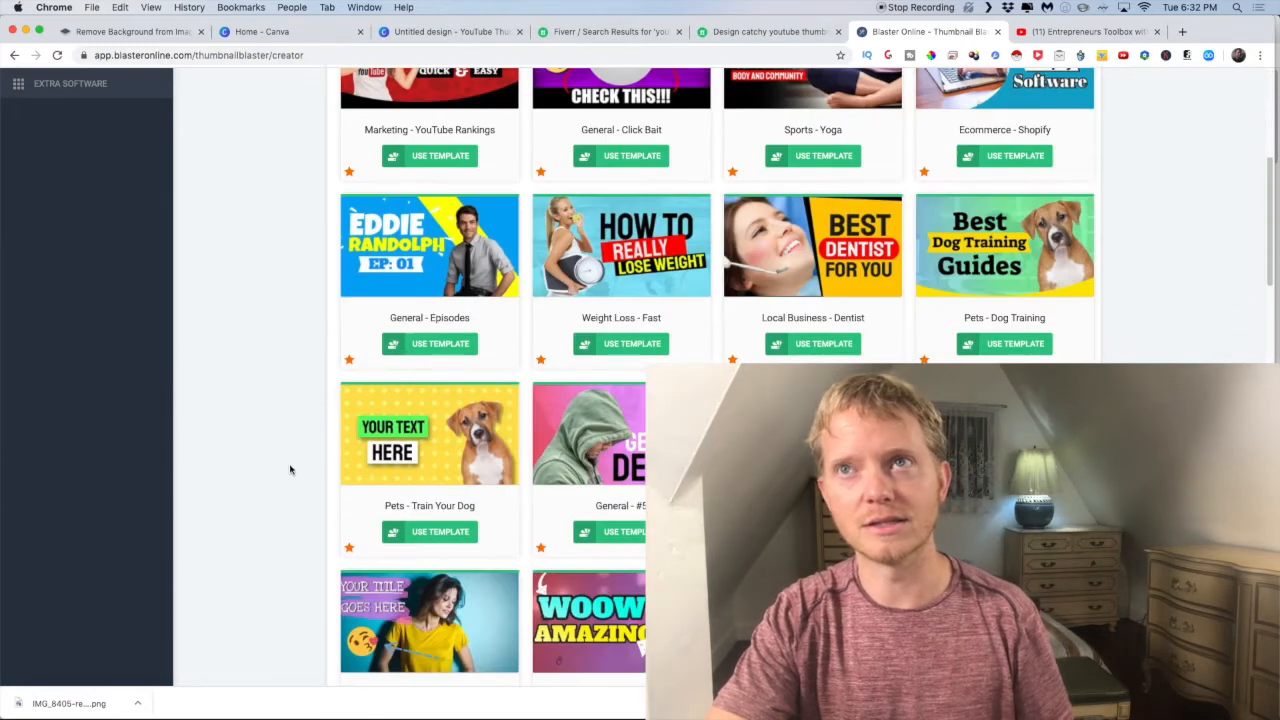
scroll(291, 469, "down", 2)
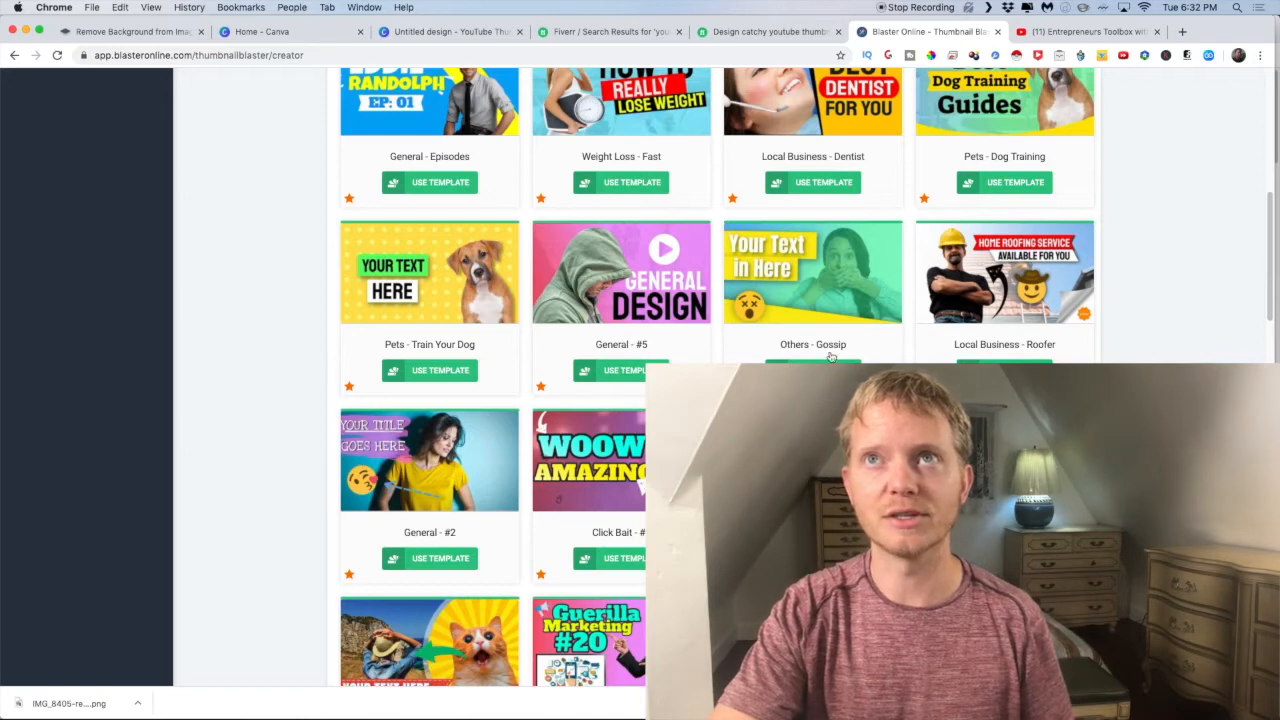
mouse_move(816, 285)
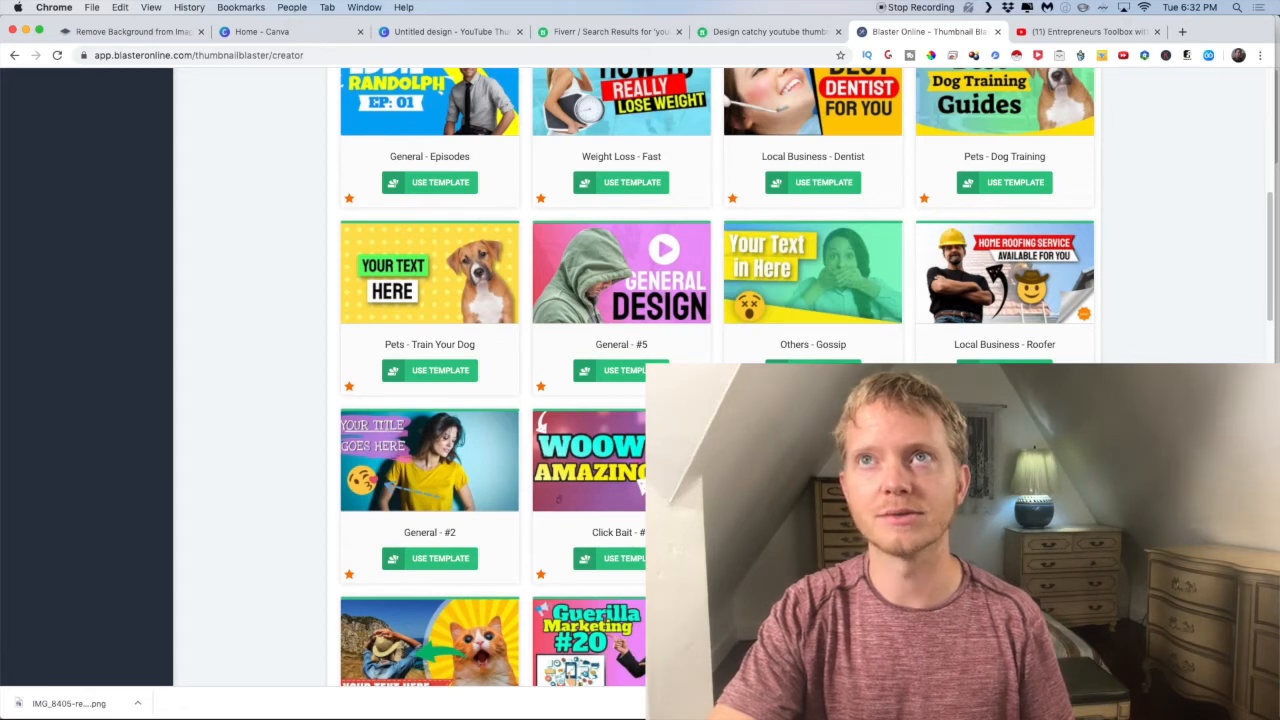
left_click(813, 371)
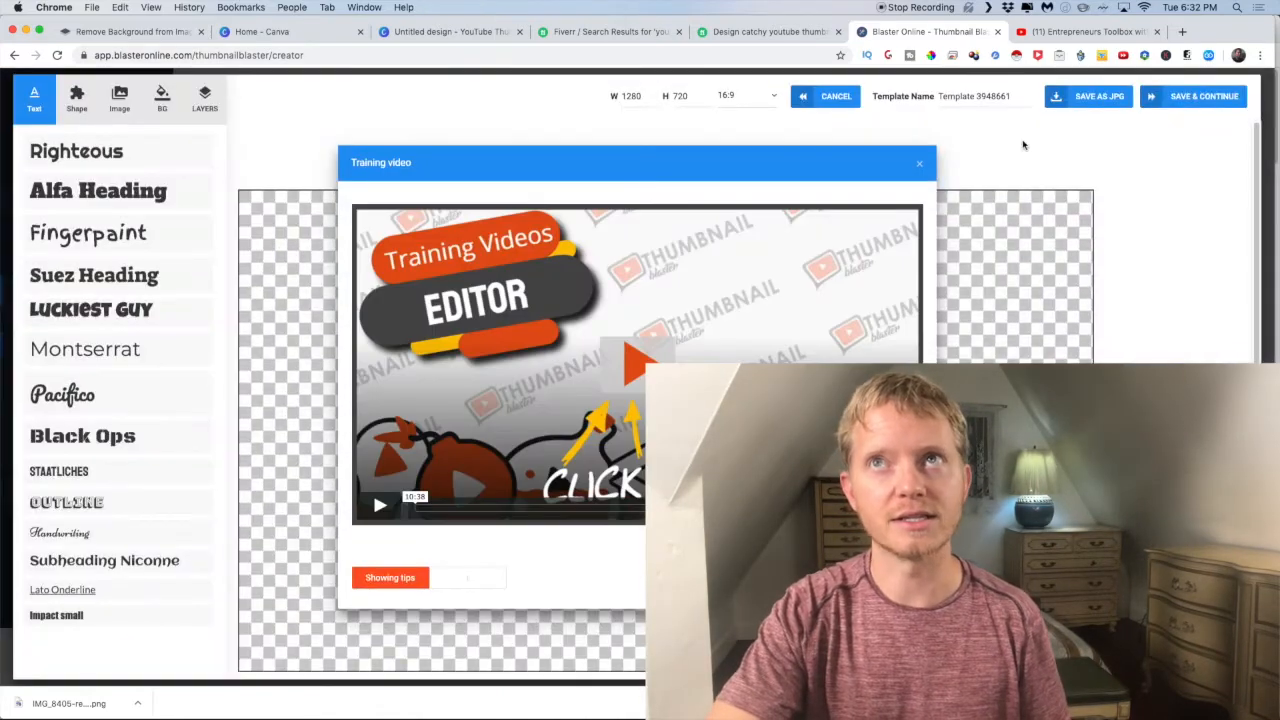
left_click(920, 166)
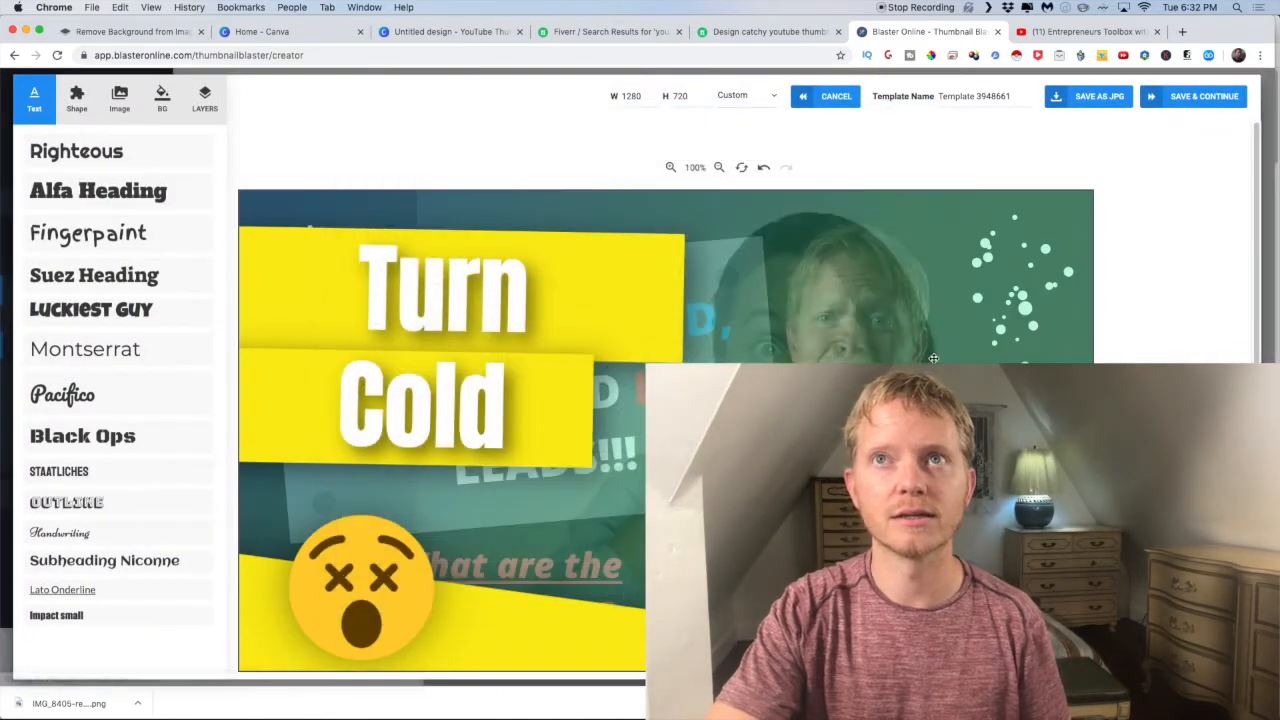
Step: Delete the overlaid video thumbnail image and the background photo of the woman from the template
left_click_drag(800, 420, 891, 578)
scroll(111, 541, "down", 3)
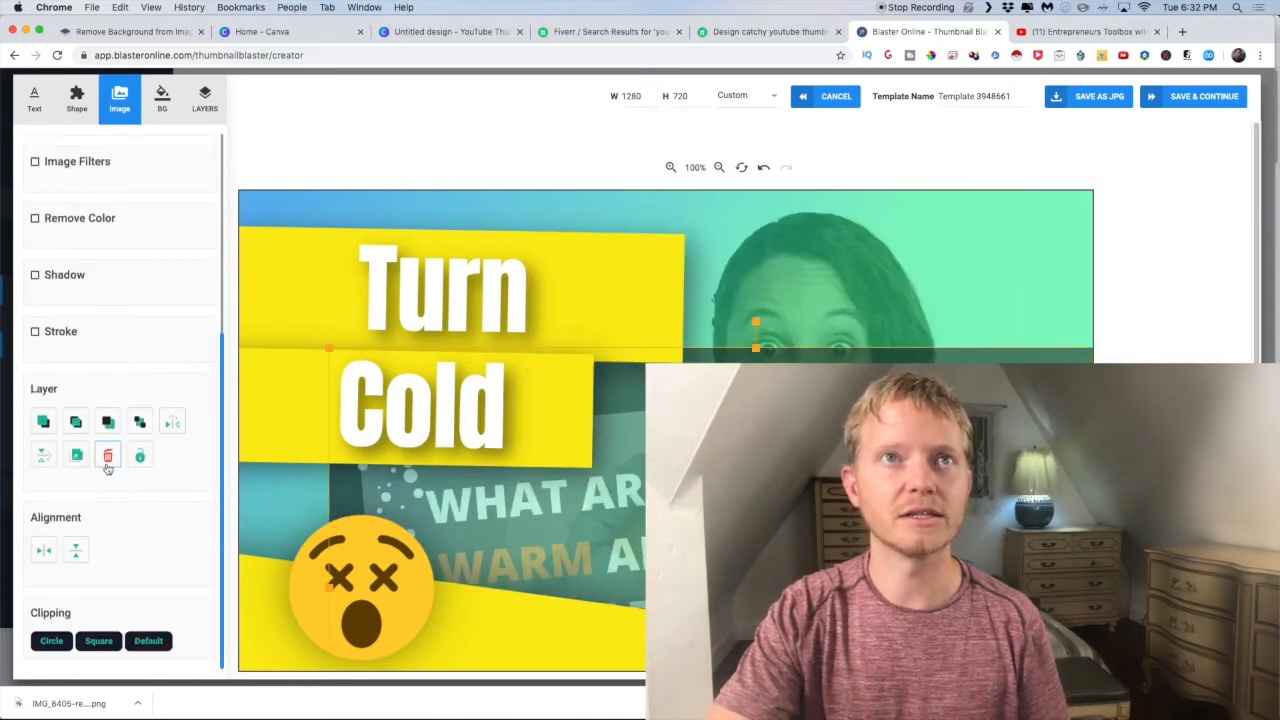
left_click(109, 460)
left_click(840, 480)
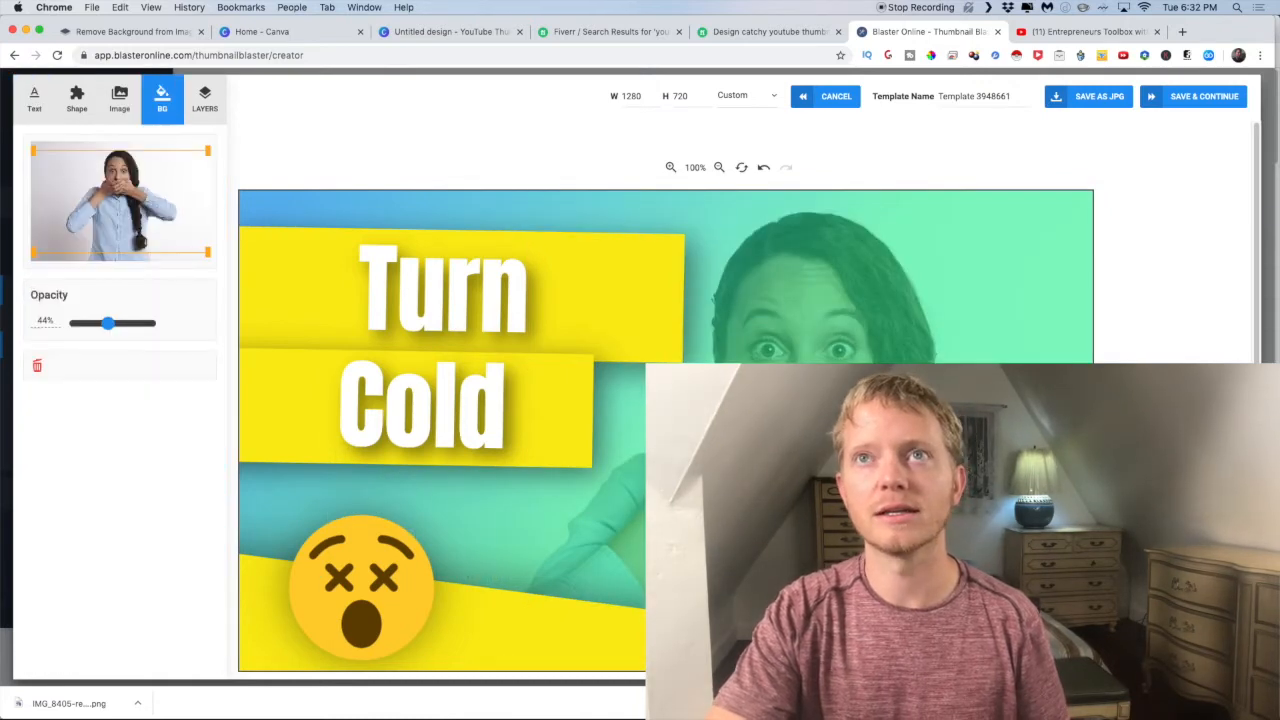
left_click(38, 366)
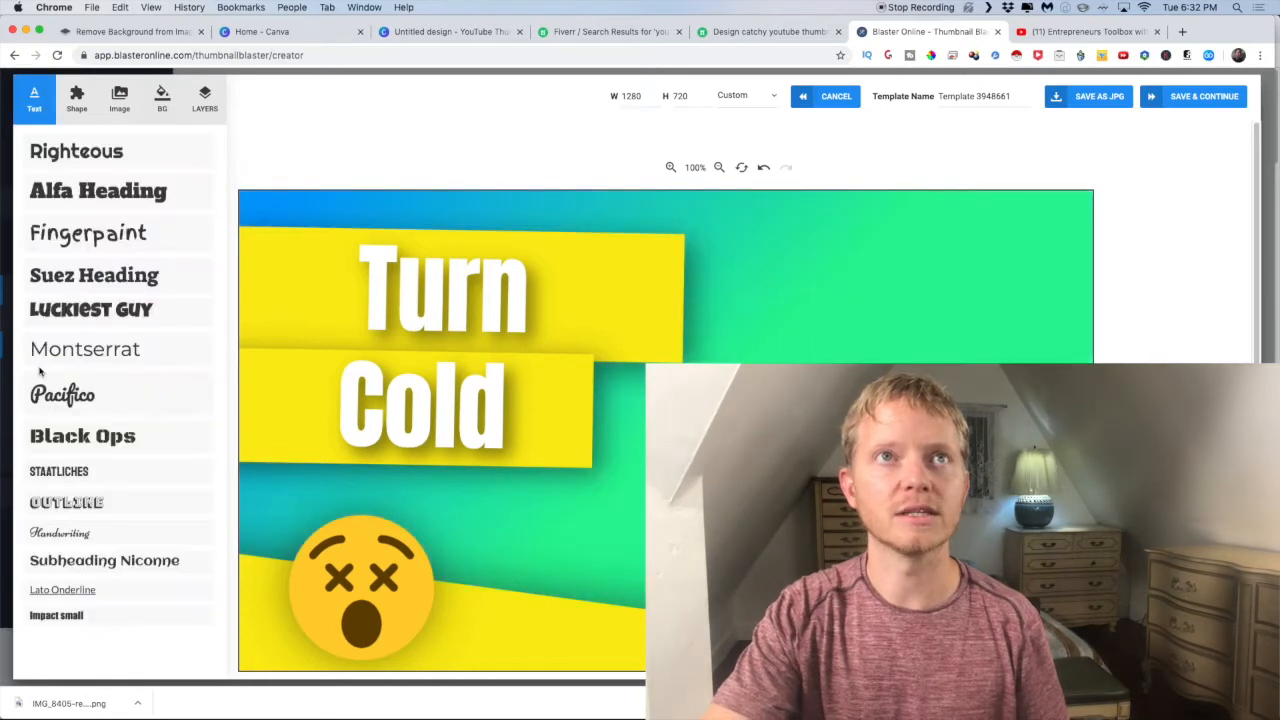
Step: Upload the cut-out photo IMG_8405-removebg-preview.png from the Thumbnail Pics folder to the image library
left_click(119, 98)
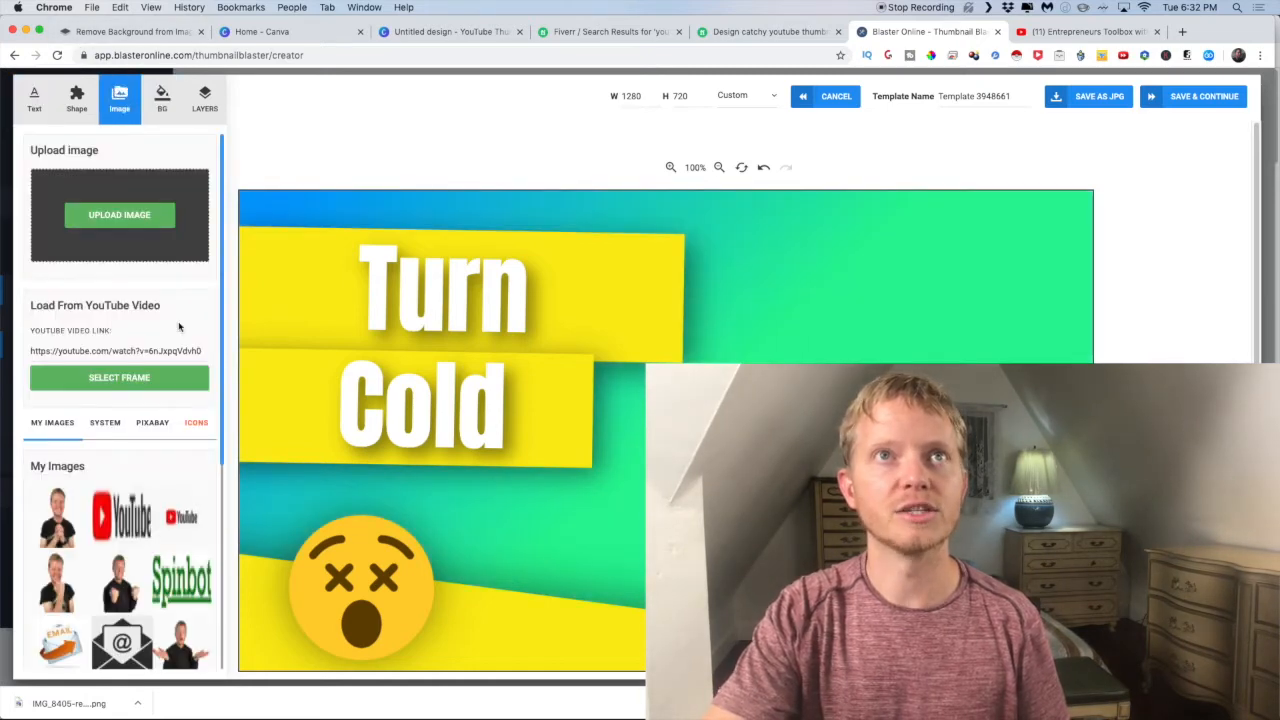
left_click(119, 215)
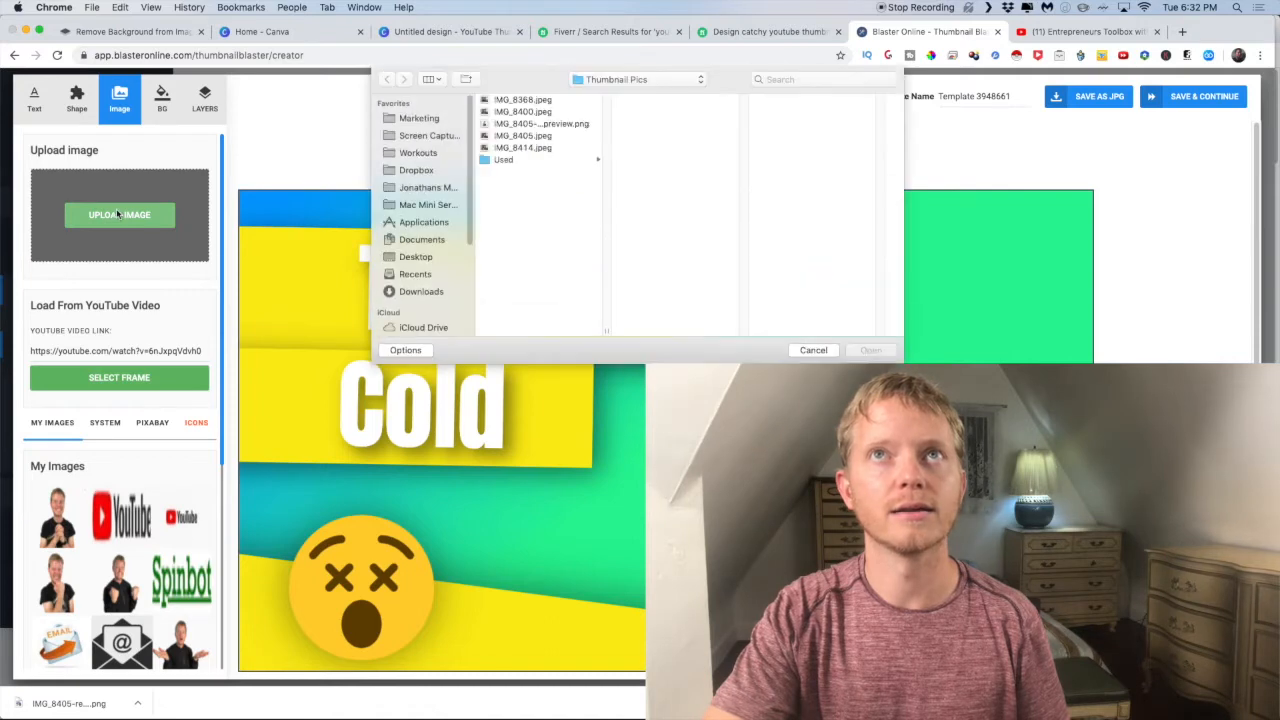
left_click(570, 123)
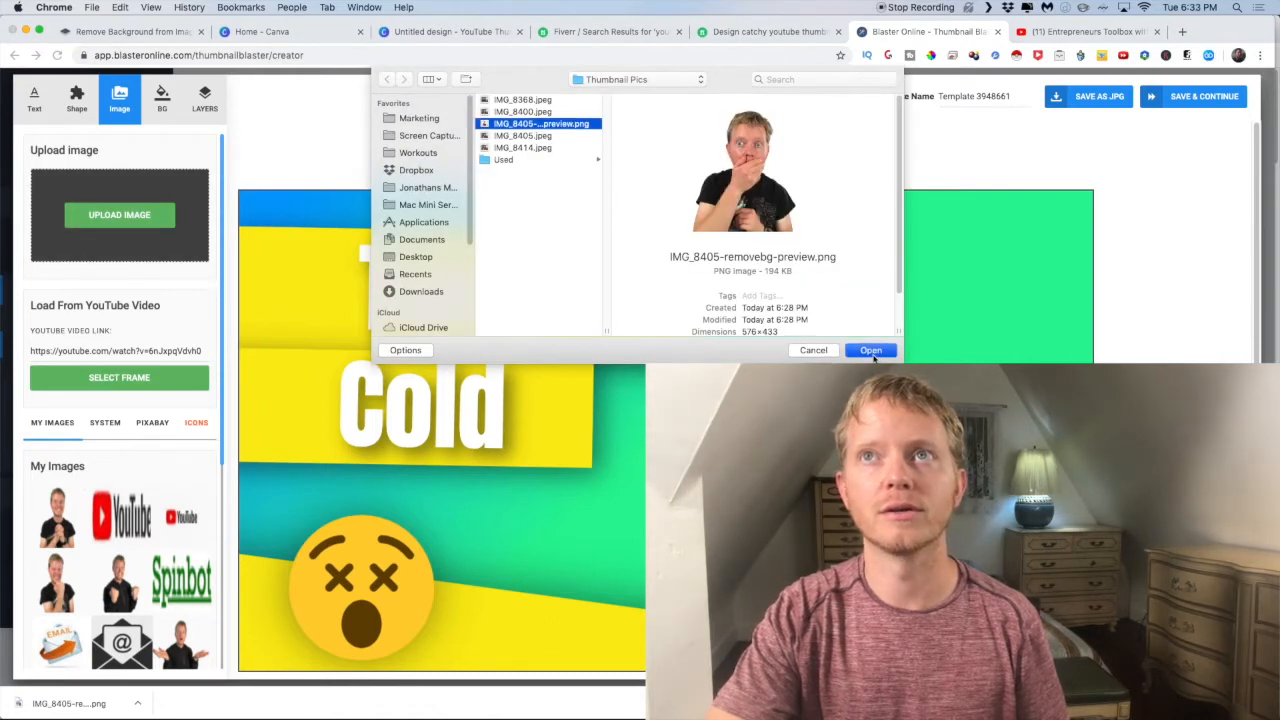
left_click(870, 351)
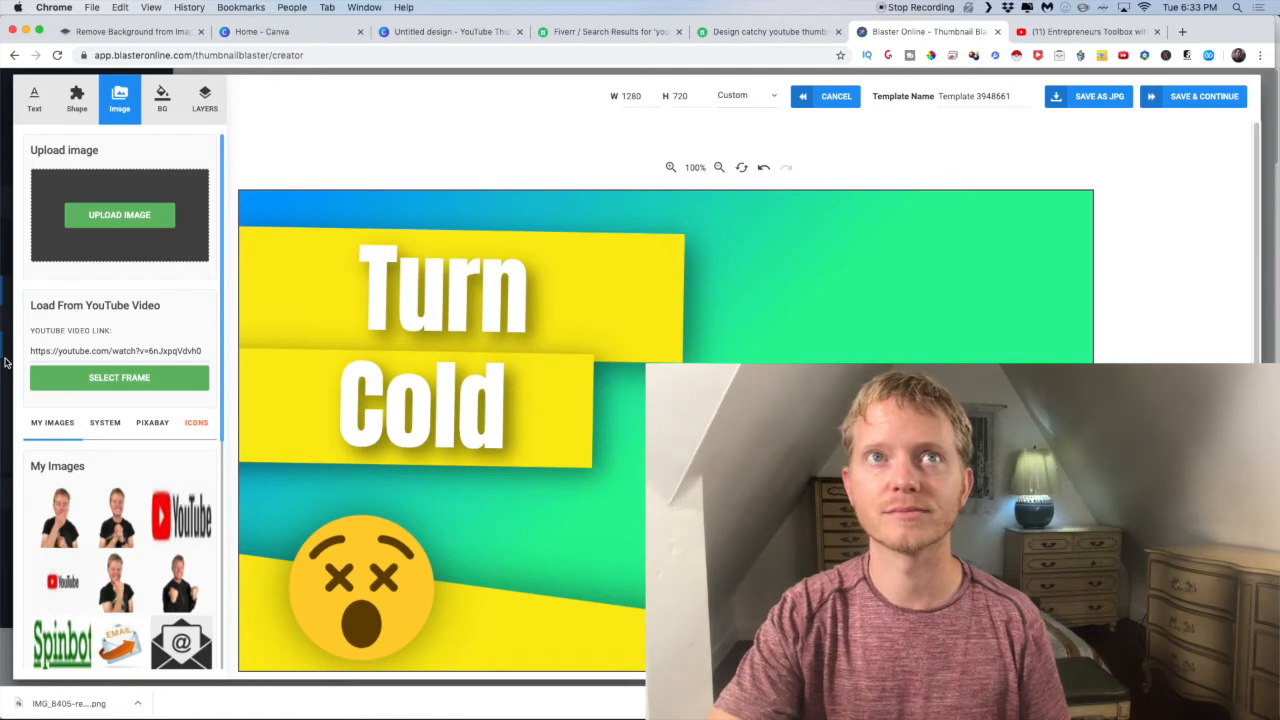
Step: Add the uploaded cut-out to the design, enlarge it, and place it beside the title at about X 486, Y -6
left_click(598, 565)
left_click_drag(598, 565, 844, 650)
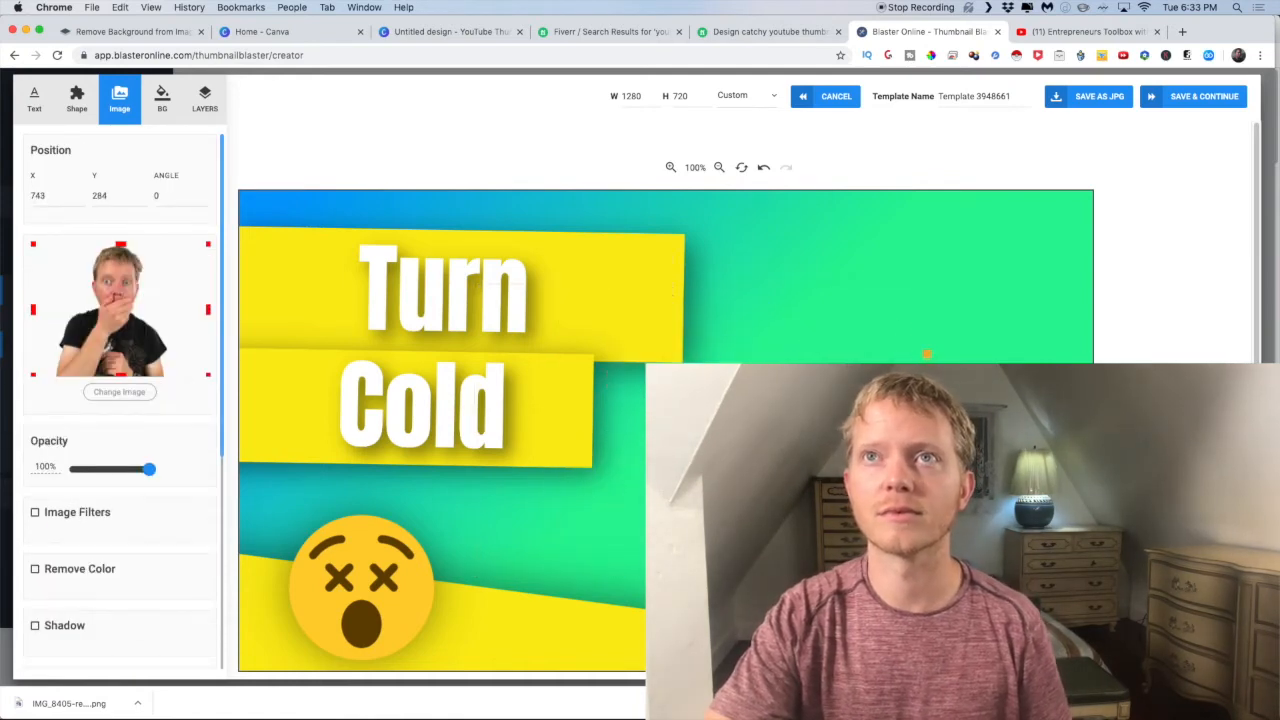
left_click_drag(734, 380, 594, 99)
left_click_drag(765, 455, 832, 457)
left_click_drag(560, 198, 539, 185)
left_click_drag(800, 450, 824, 453)
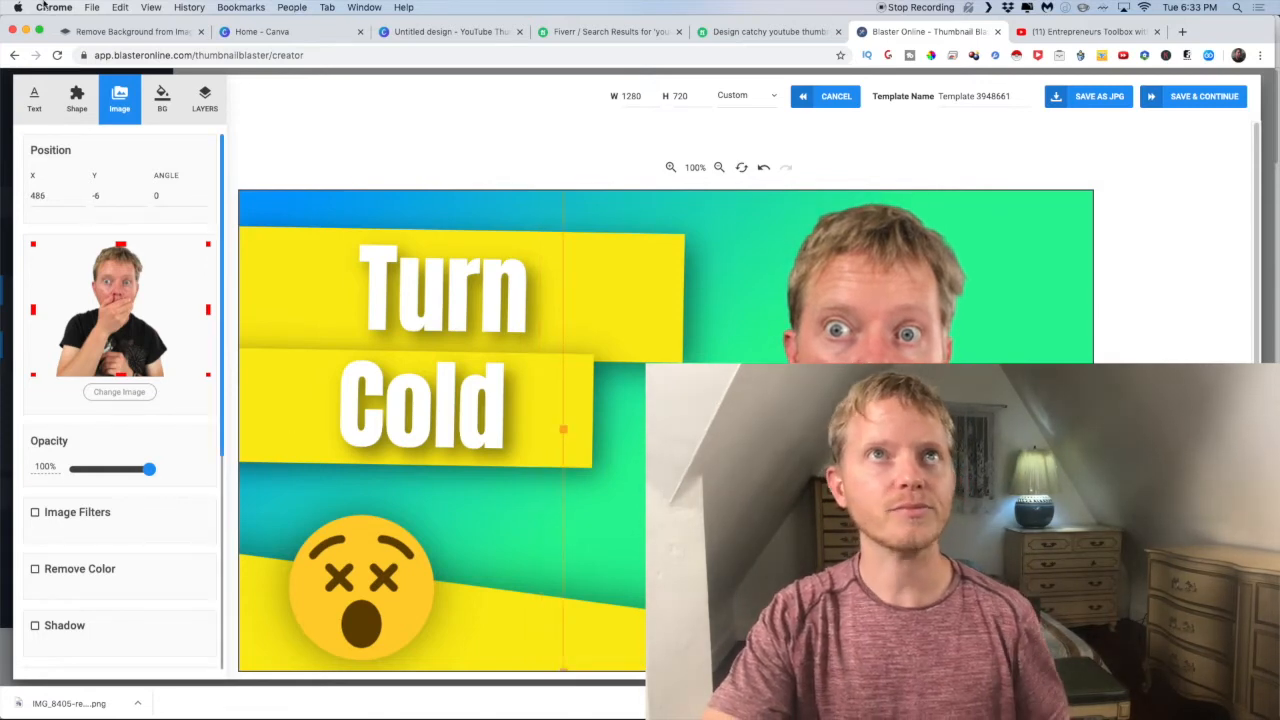
Step: Browse the shape library's Arrow, Badges, Basic shapes and Cutouts categories
left_click(79, 97)
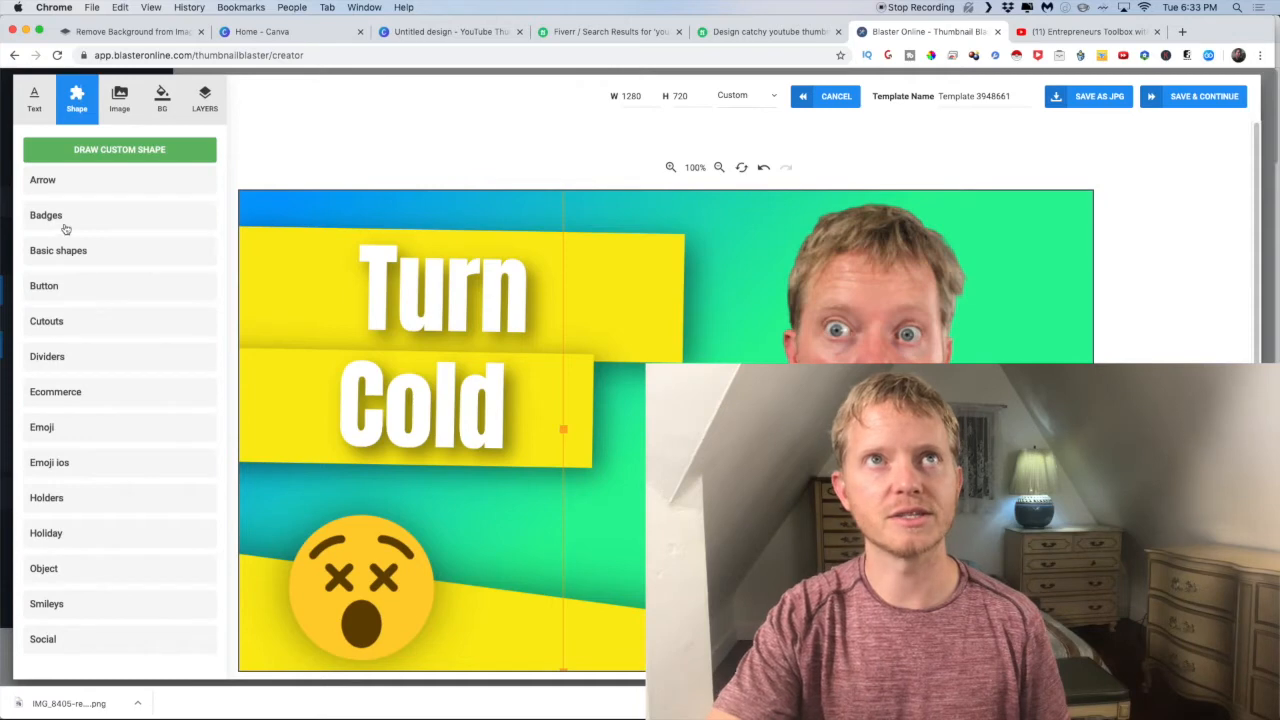
left_click(42, 184)
scroll(60, 250, "down", 10)
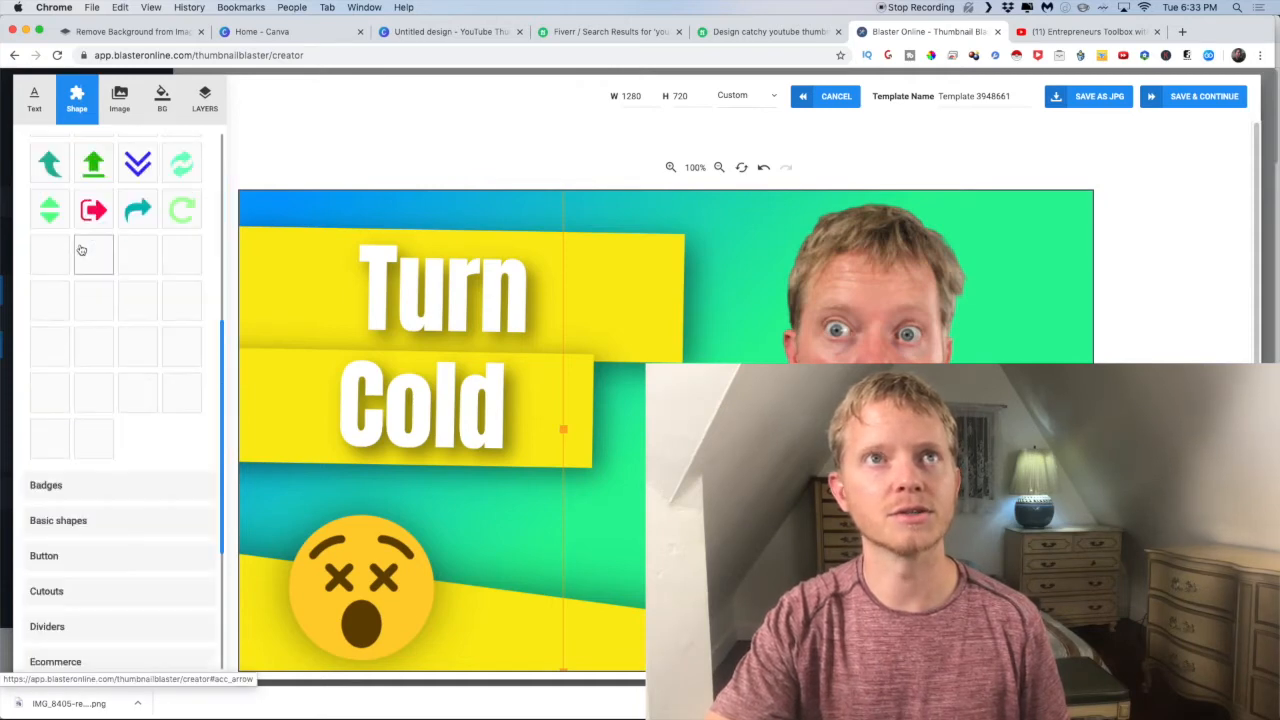
left_click(64, 231)
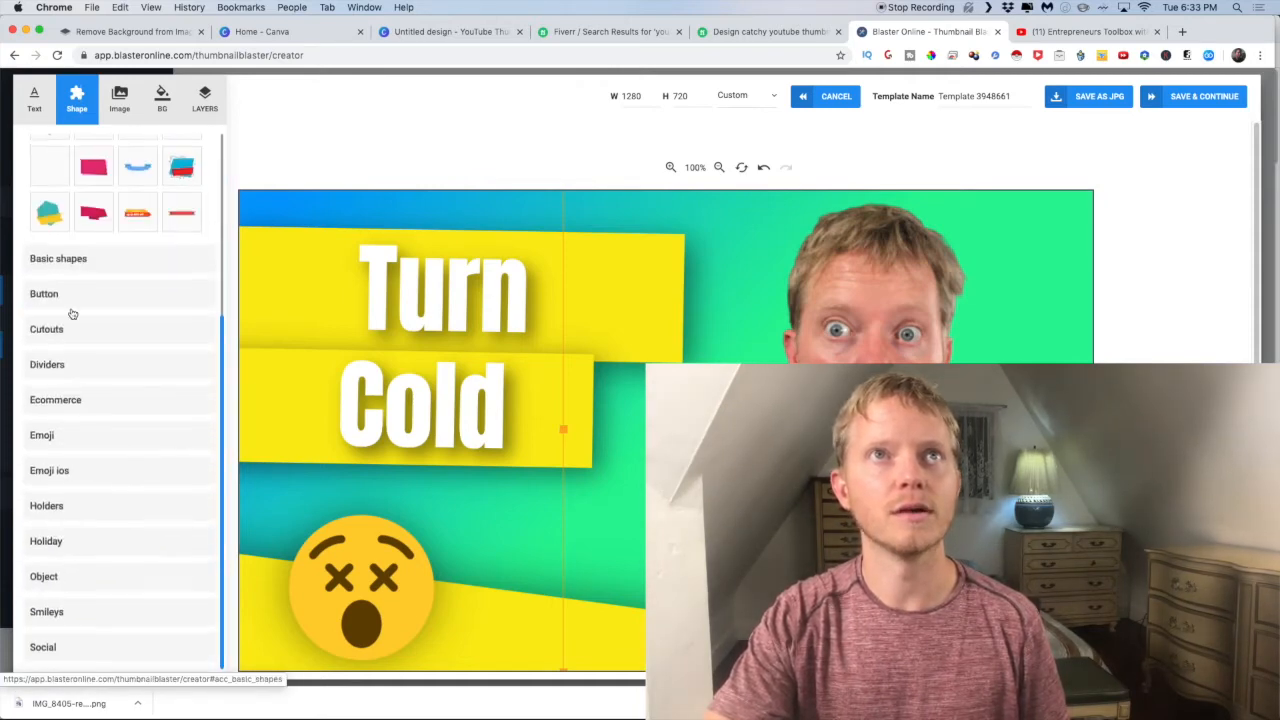
scroll(70, 320, "up", 5)
scroll(61, 345, "down", 5)
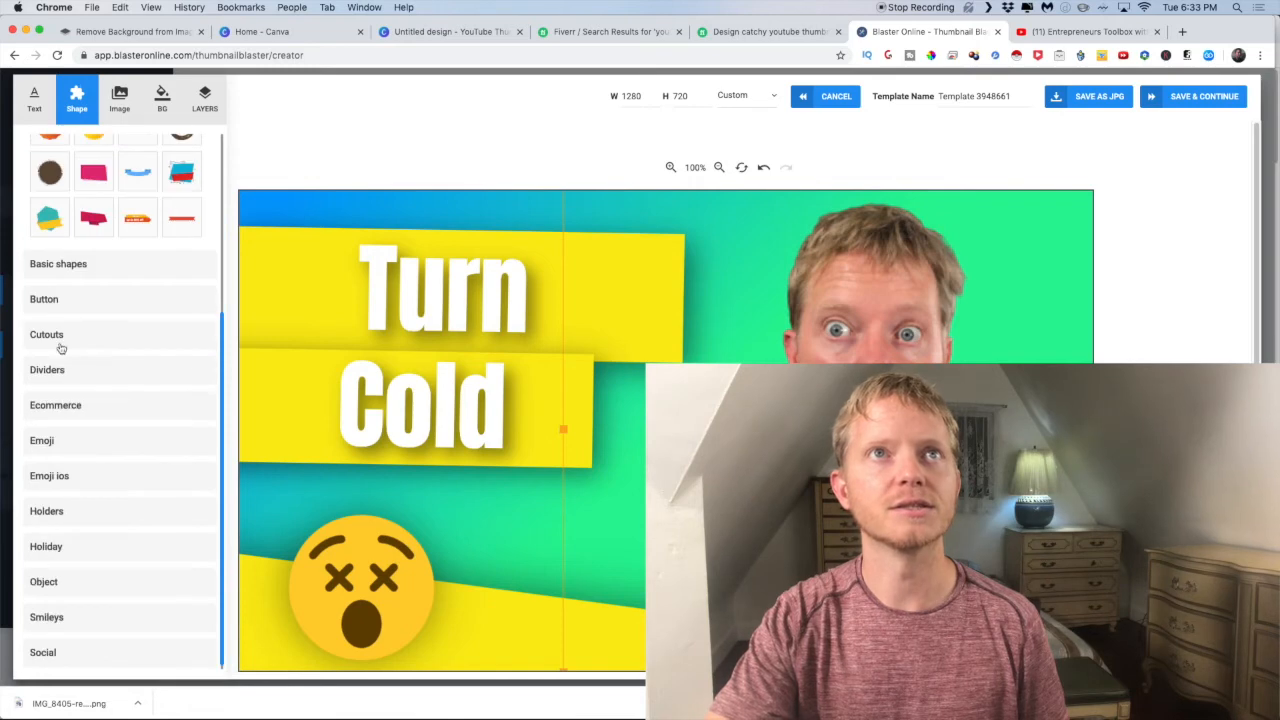
left_click(60, 272)
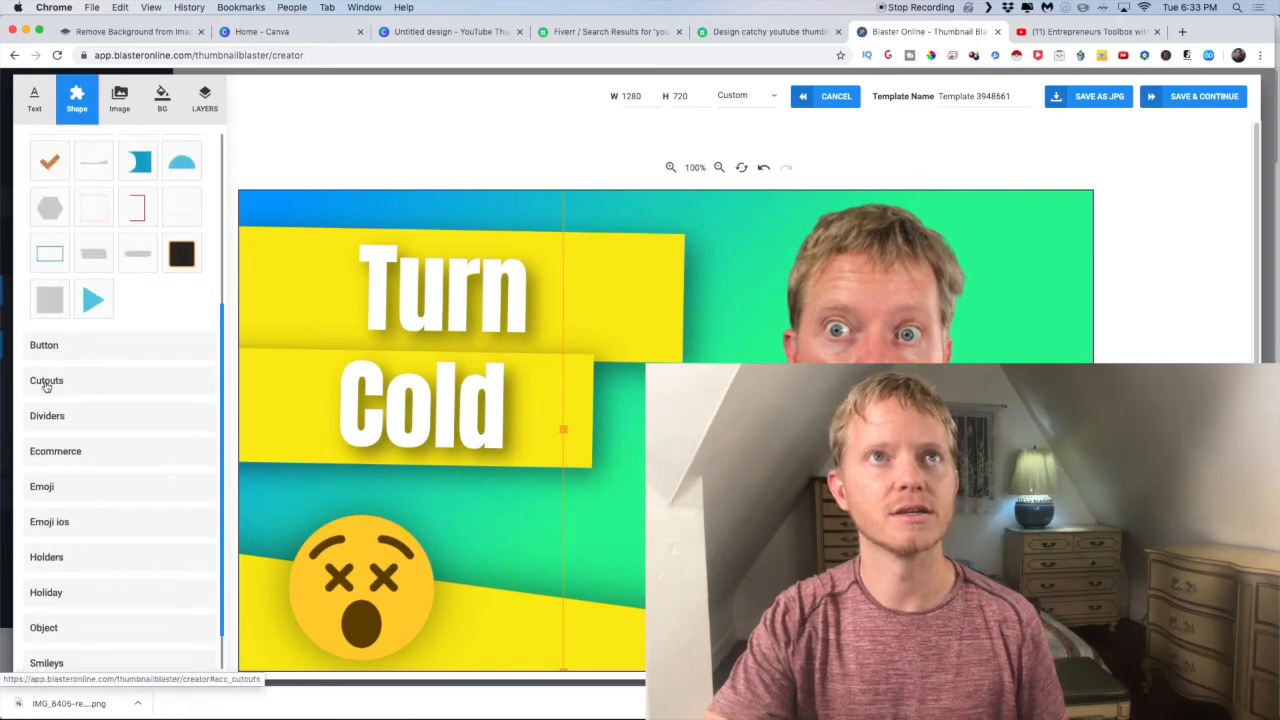
left_click(69, 383)
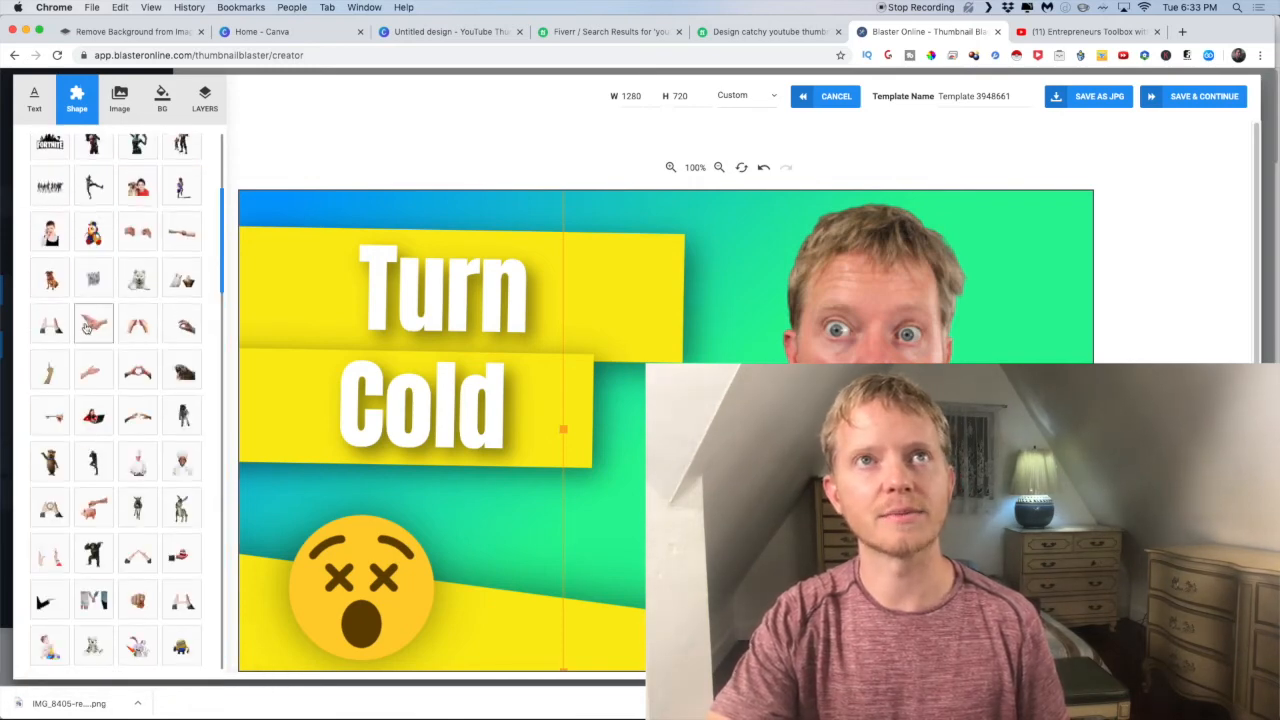
scroll(88, 264, "up", 3)
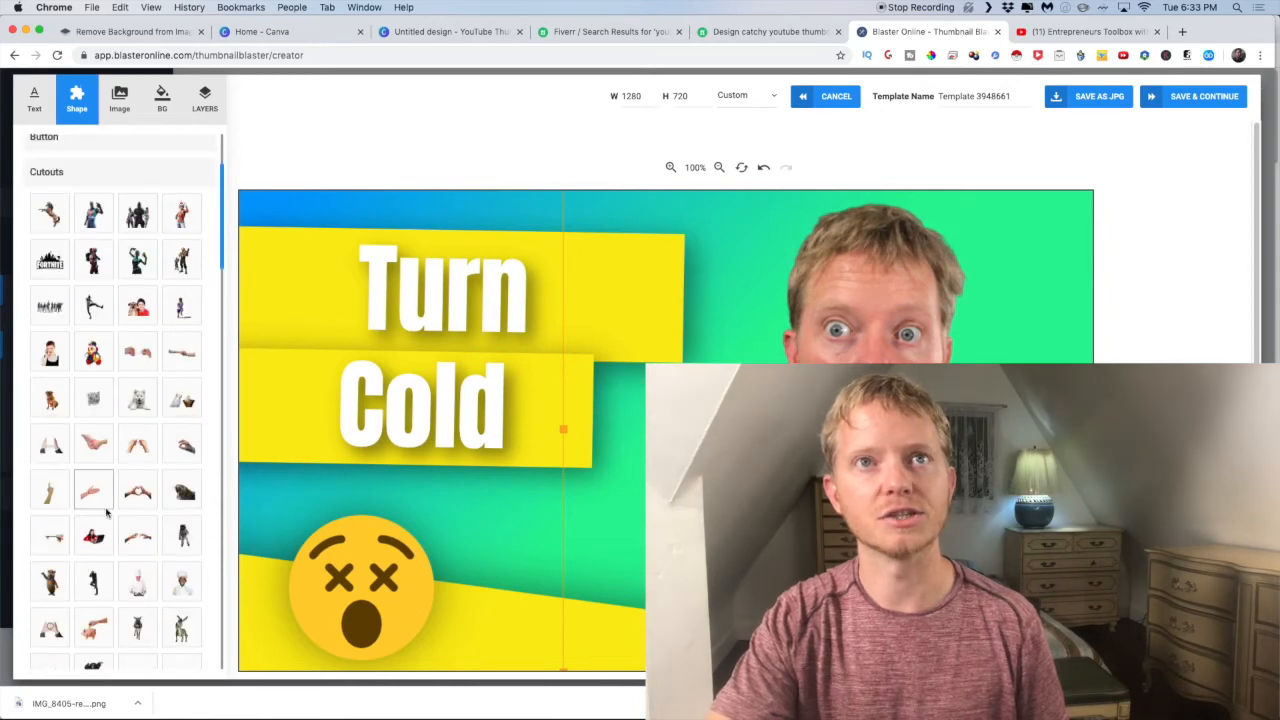
Step: Look through the shape library's Cutouts, Emoji, Holiday, Emoji ios and Social categories
scroll(101, 507, "down", 5)
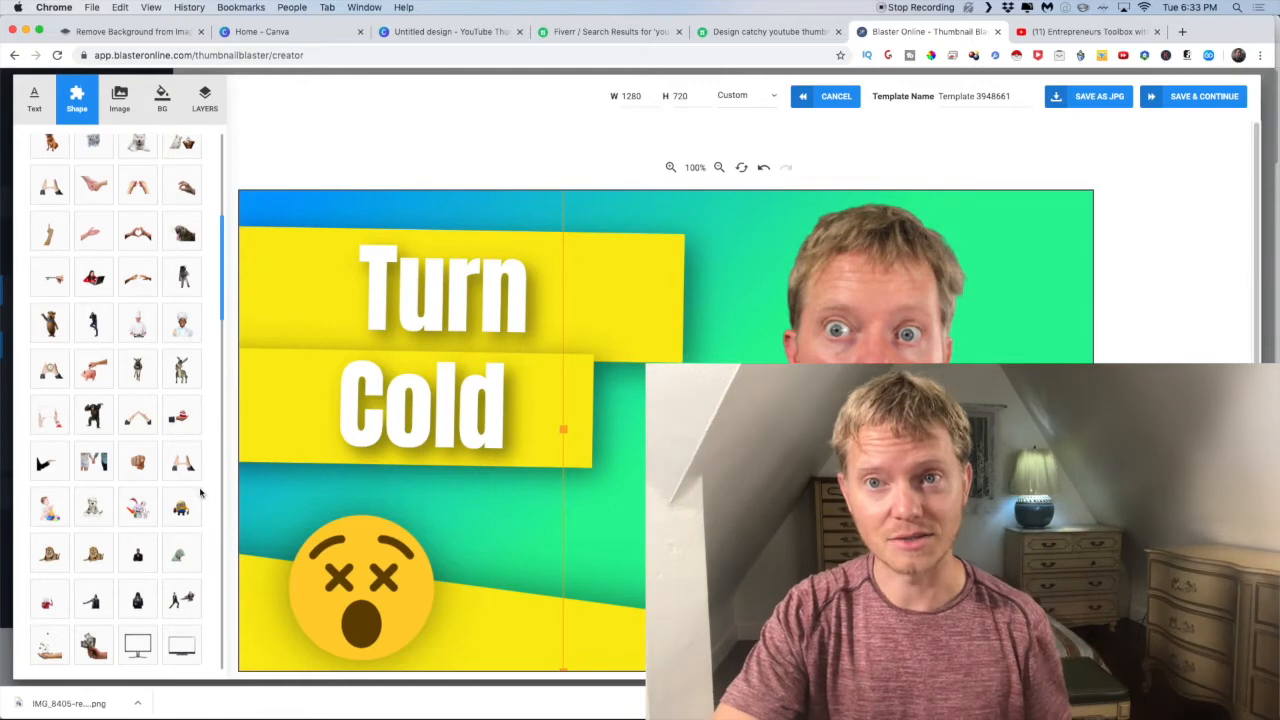
scroll(78, 285, "up", 5)
scroll(78, 285, "down", 3)
scroll(78, 285, "up", 3)
left_click(80, 321)
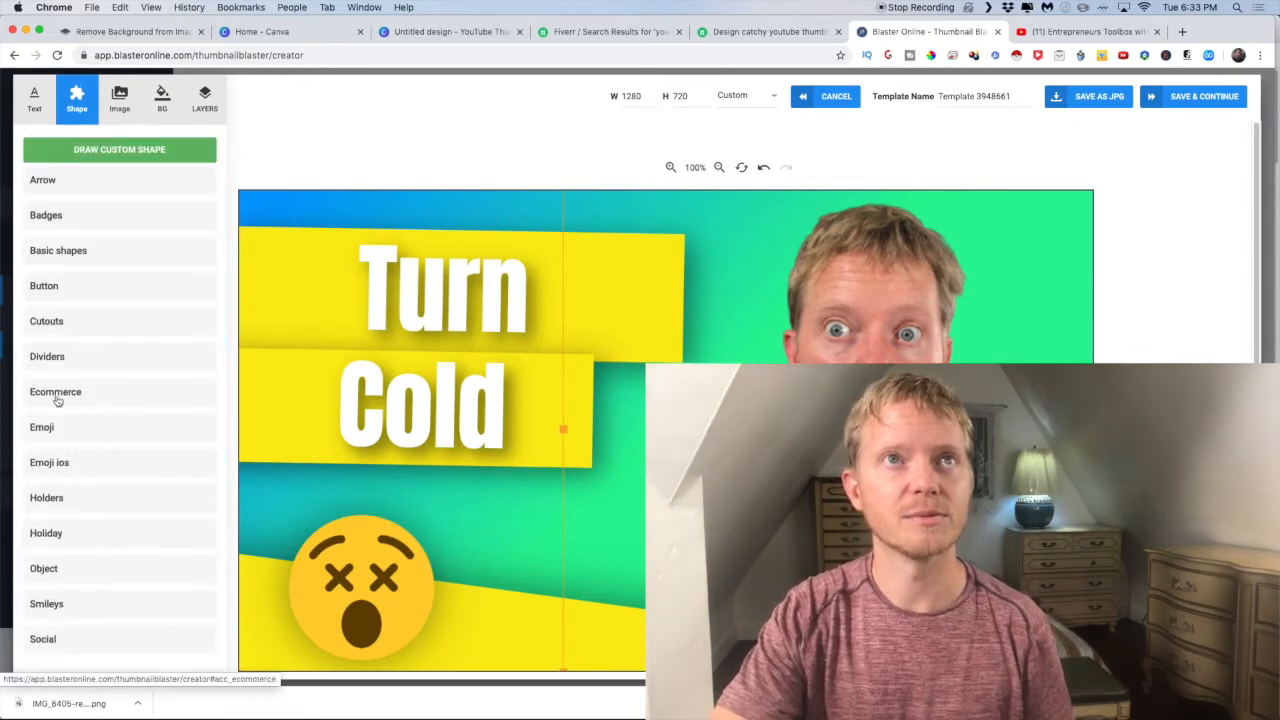
left_click(44, 430)
left_click(71, 435)
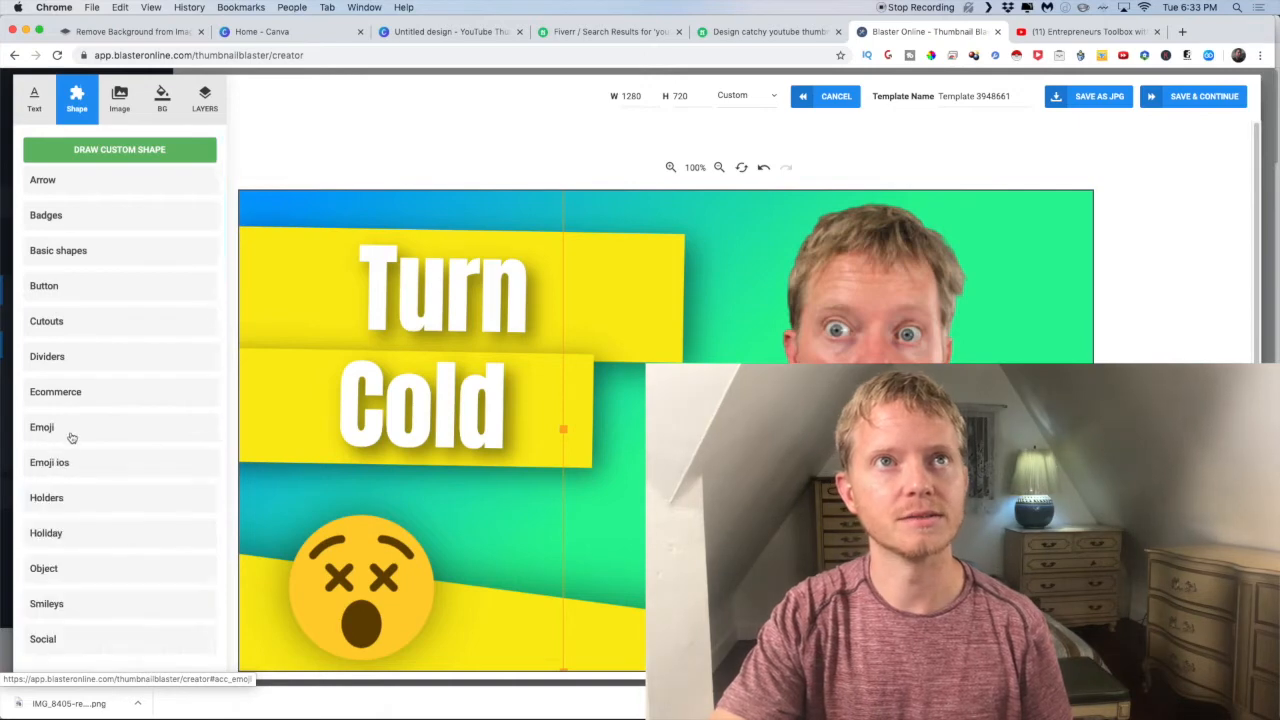
left_click(84, 543)
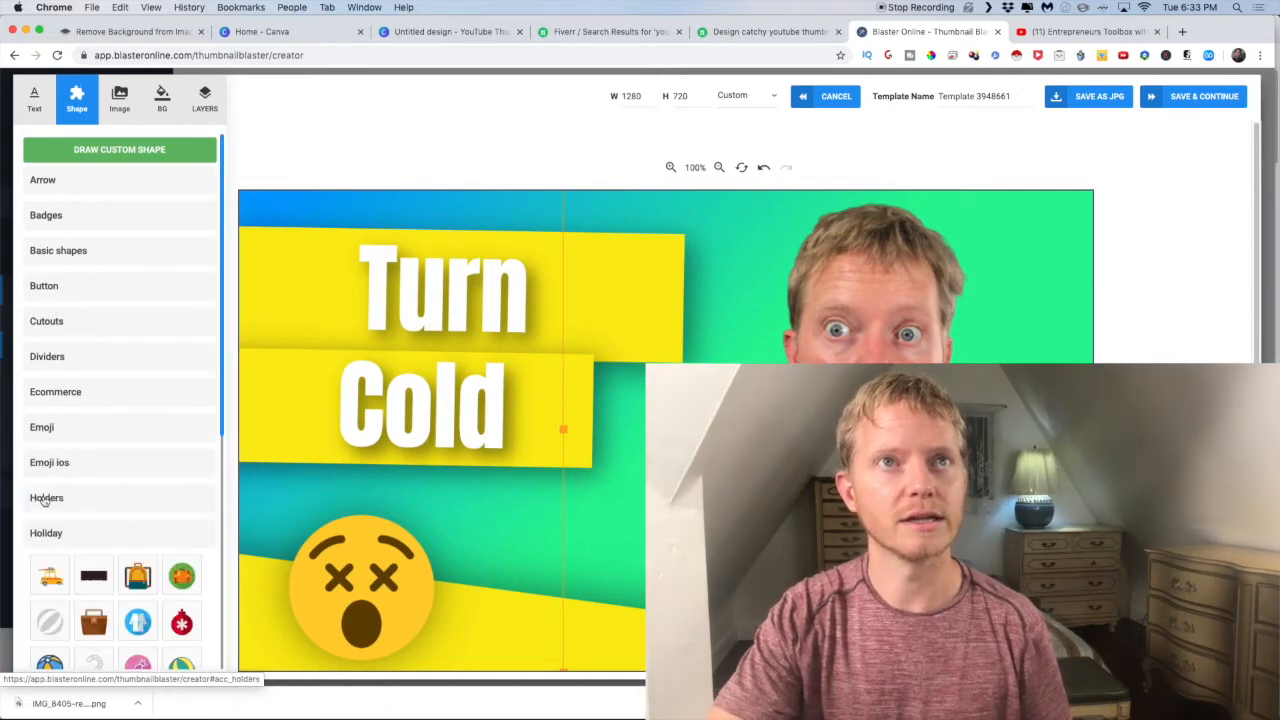
left_click(47, 494)
left_click(54, 464)
scroll(60, 480, "down", 15)
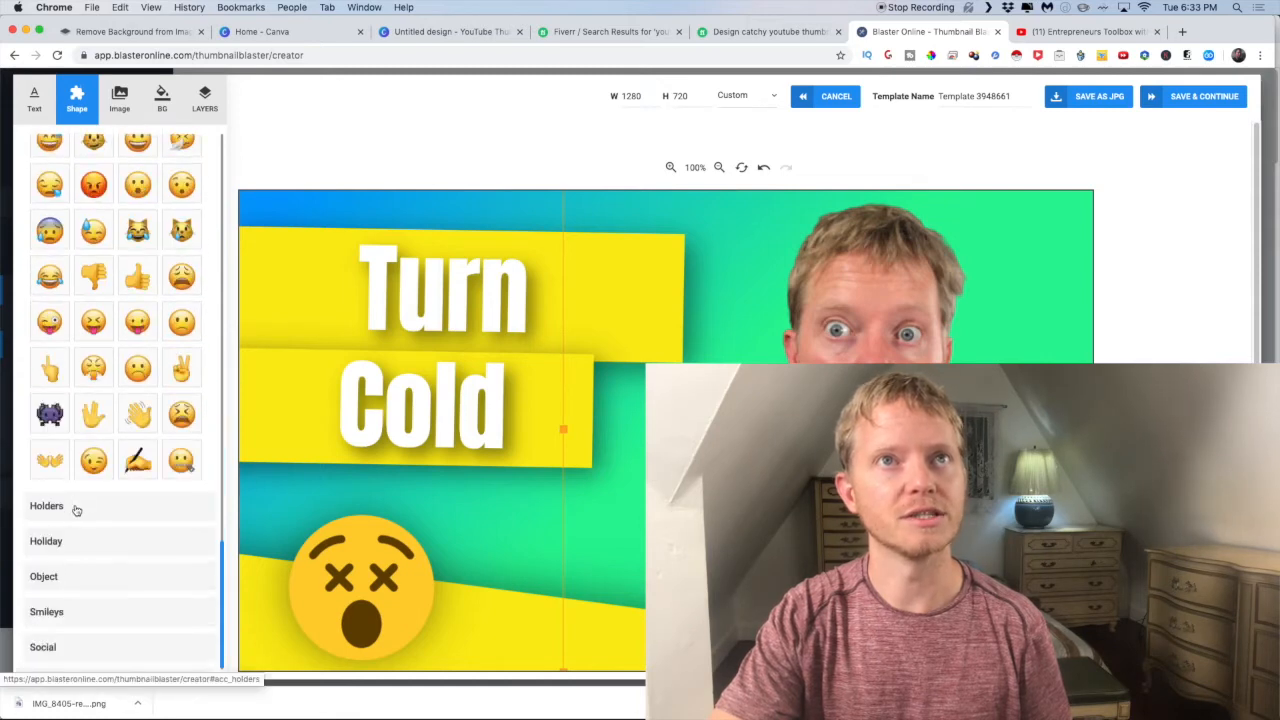
left_click(58, 648)
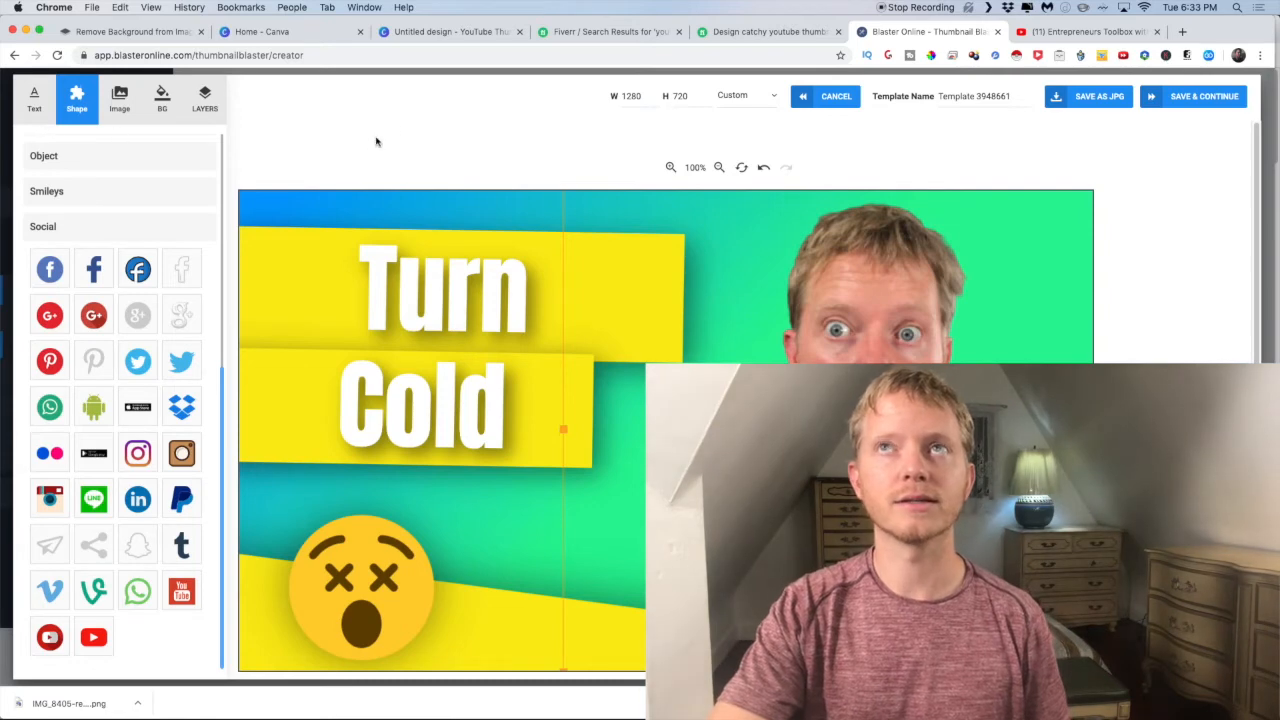
Step: Nudge the man's cut-out and enlarge it slightly beside the title
left_click_drag(809, 347, 816, 355)
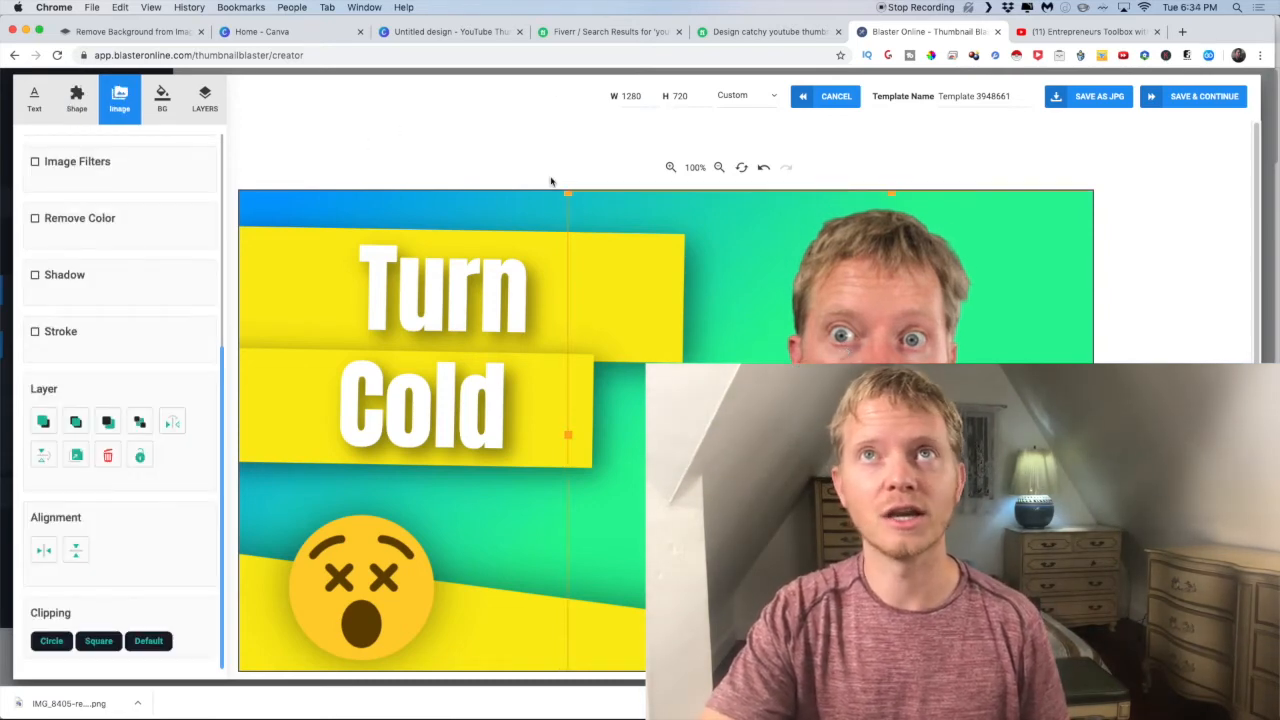
left_click_drag(567, 193, 554, 181)
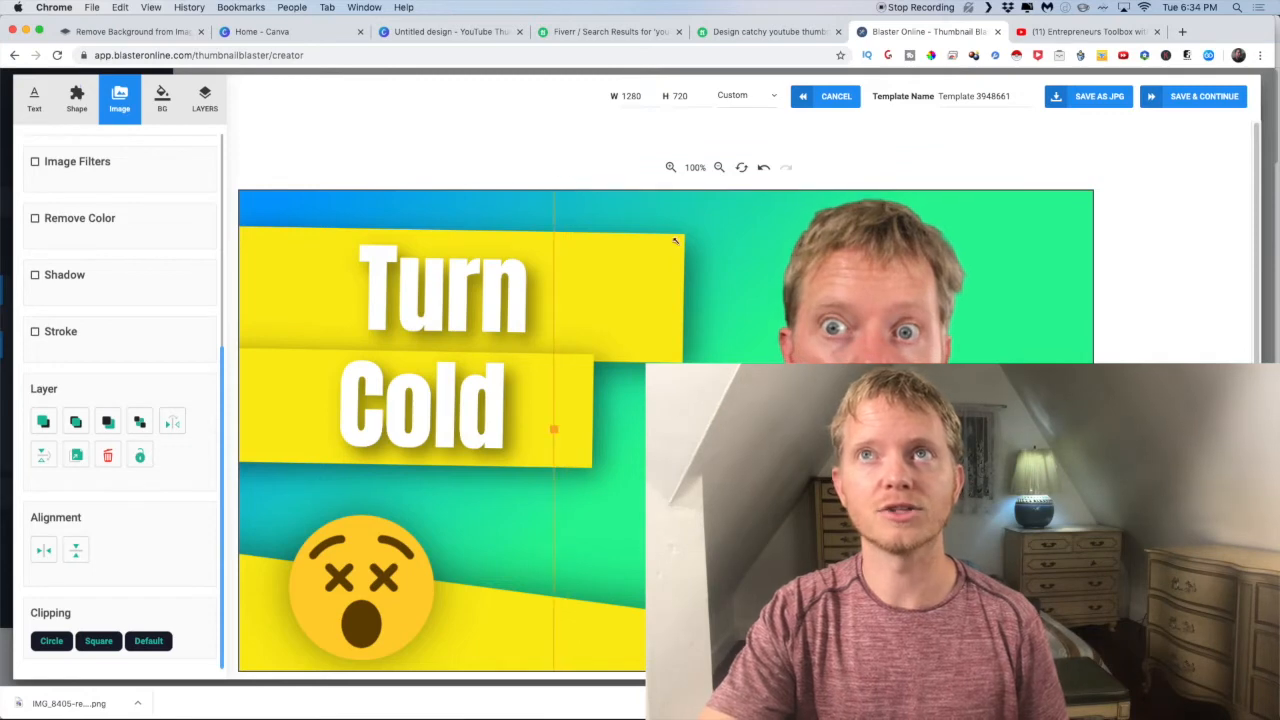
Step: Change the first title line to "Turn Cold" and the second title line to "LEADS"
double_click(425, 322)
type("Turn Cold")
key("BackSpace")
double_click(425, 394)
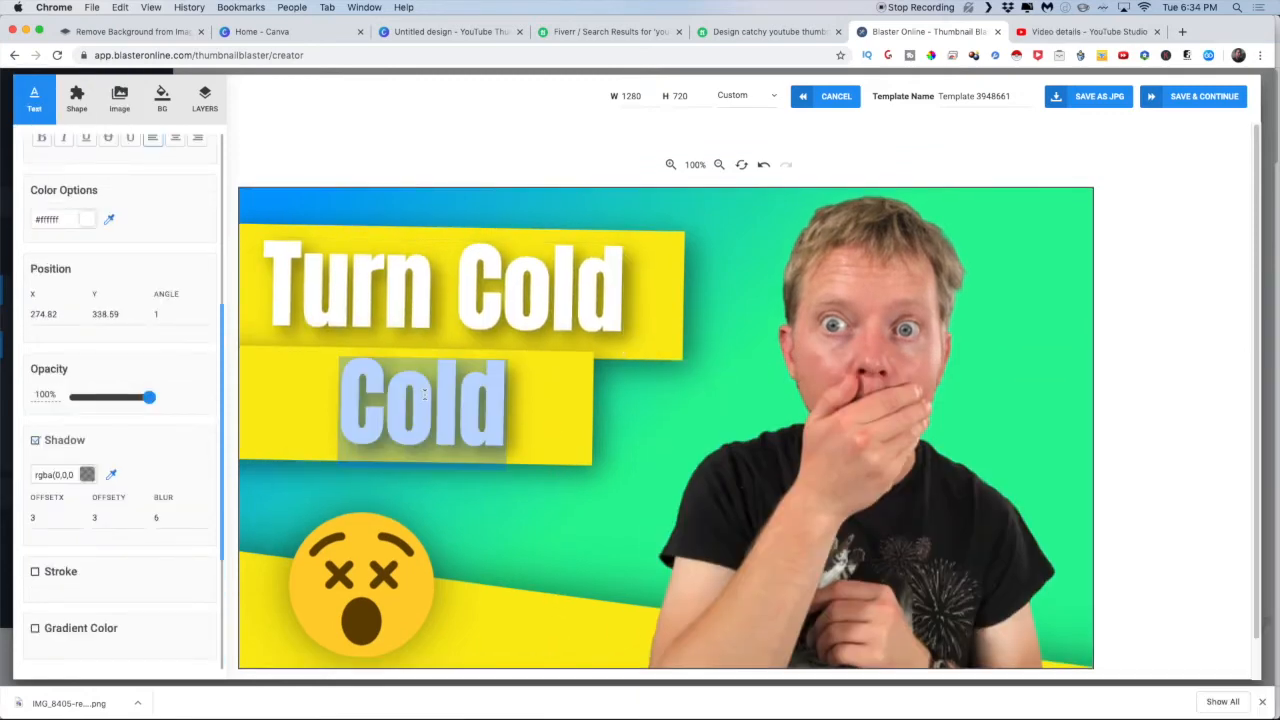
type("LEADS")
Step: Retype the first title line in capitals as "TURN COLD"
double_click(466, 312)
type("D")
key("BackSpace")
type("TURNCOL")
key("BackSpace")
key("BackSpace")
key("BackSpace")
type("COLD")
left_click(410, 498)
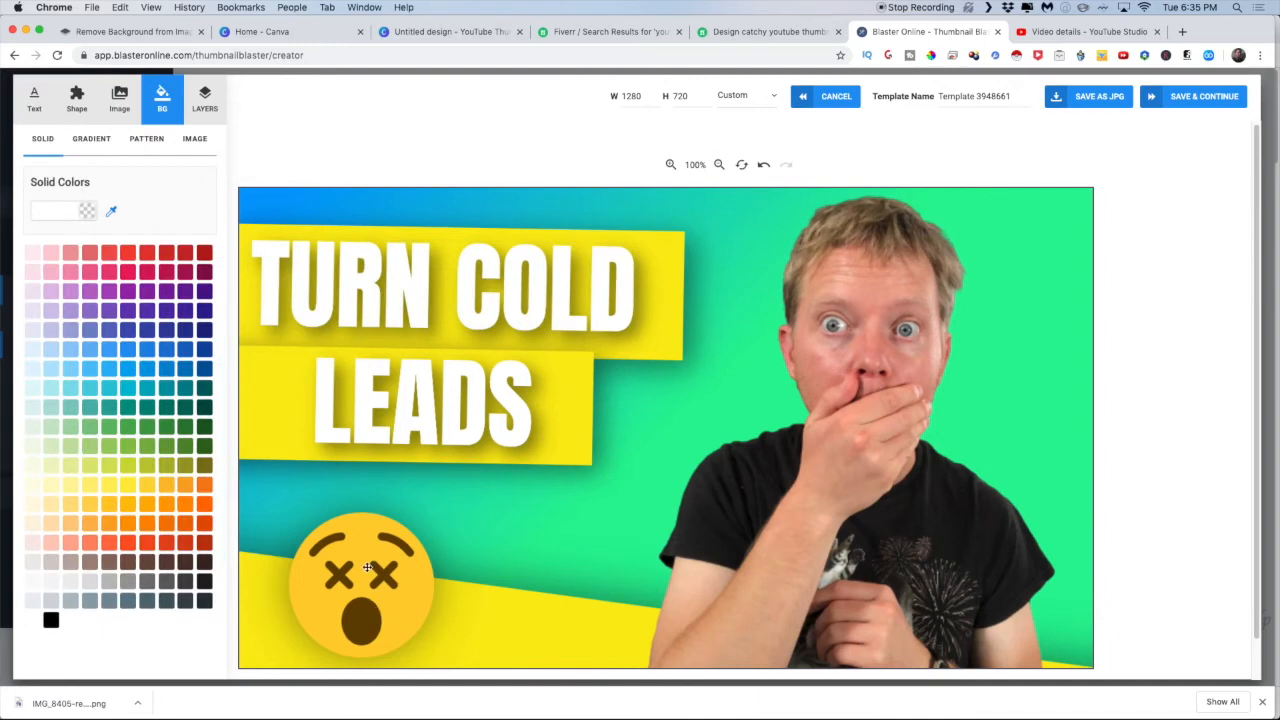
Step: Move the dizzy emoji toward the cut-out and add a duplicate of the LEADS banner directly below the original
left_click_drag(367, 567, 603, 594)
left_click(575, 445)
left_click(76, 598)
left_click_drag(448, 466, 475, 523)
Step: Duplicate the LEADS text onto the third banner and replace the copy's wording with a HOT LEAD line
left_click(420, 412)
scroll(110, 520, "down", 10)
left_click(77, 529)
left_click_drag(441, 455, 422, 510)
double_click(422, 508)
type("INTHOT LEAD")
left_click(457, 563)
Step: Extend the third banner to the right and shift the man's cut-out right to make room
left_click(500, 510)
left_click_drag(640, 514, 740, 516)
left_click(628, 518)
left_click_drag(850, 450, 900, 449)
Step: Shift the third title line to the right and retype it as "INTO HOT LEADS"
left_click_drag(420, 508, 496, 510)
triple_click(496, 510)
type("INTO HOT LEADS")
Step: Adjust the position and width of the third banner behind the INTO HOT LEADS text
left_click(724, 522)
mouse_move(610, 526)
left_mouse_down()
mouse_move(628, 528)
mouse_move(586, 526)
left_mouse_up()
left_click(722, 518)
left_click_drag(738, 516, 791, 518)
left_click_drag(586, 520, 642, 522)
Step: Try to color only the word COLD in the first title line light blue (#94deff)
left_click(626, 294)
double_click(601, 291)
left_click_drag(455, 290, 640, 298)
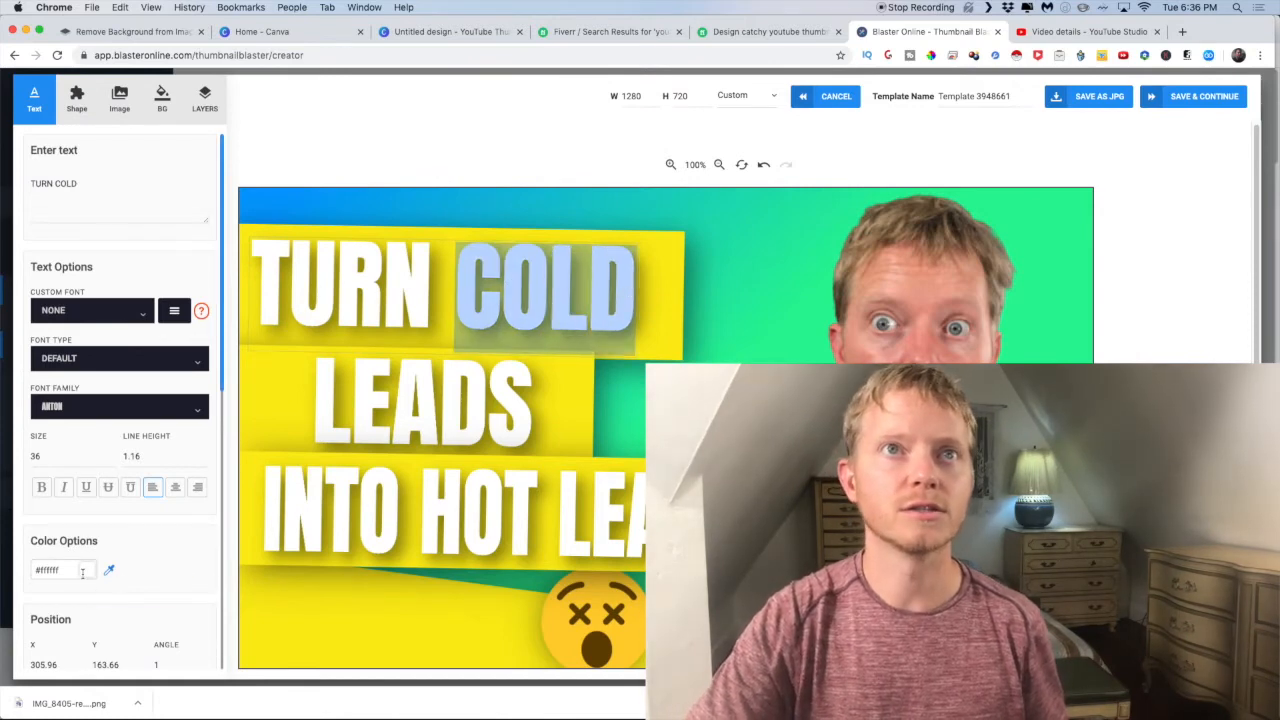
left_click(83, 572)
left_click(217, 609)
scroll(189, 567, "down", 1)
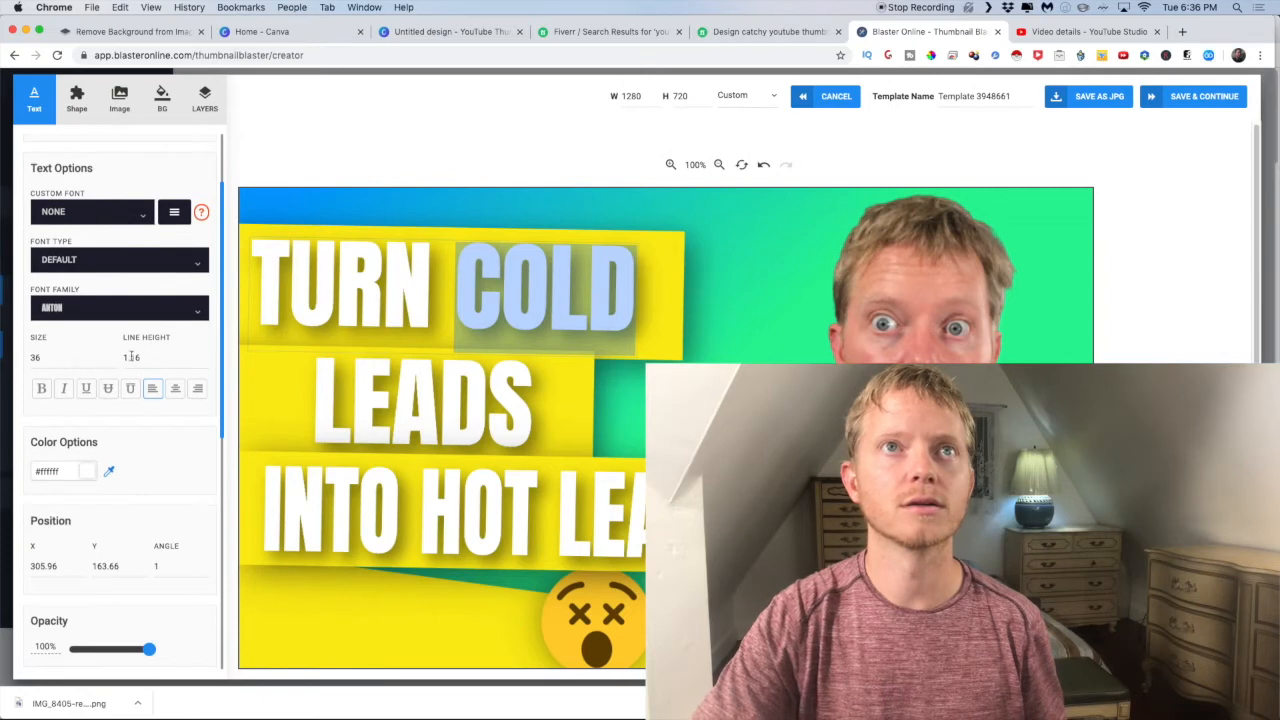
left_click(85, 471)
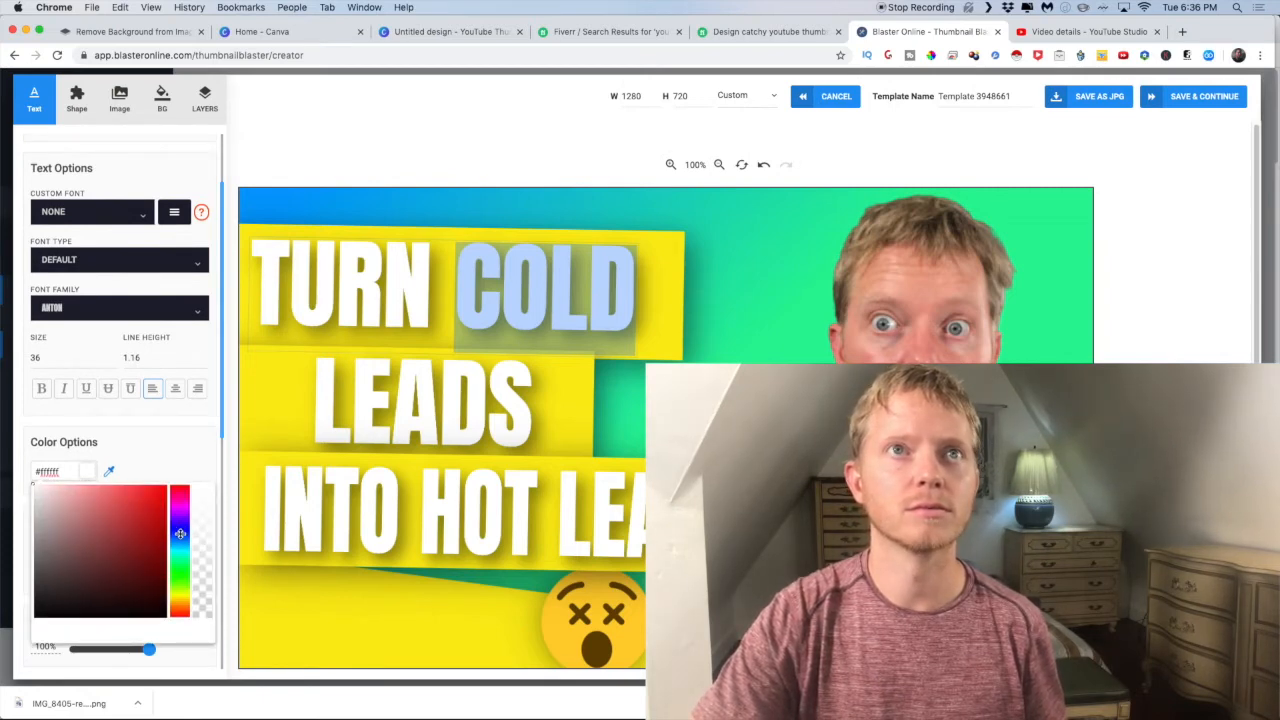
left_click(65, 554)
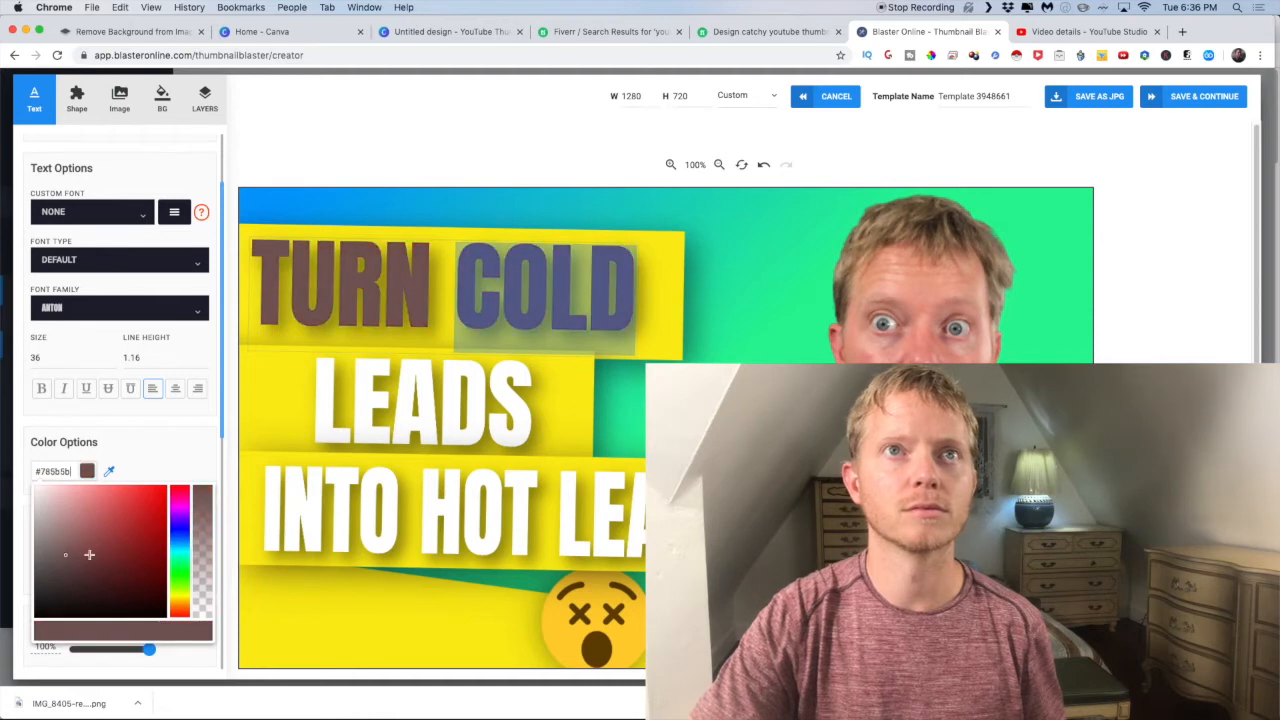
left_click(179, 545)
left_click(89, 485)
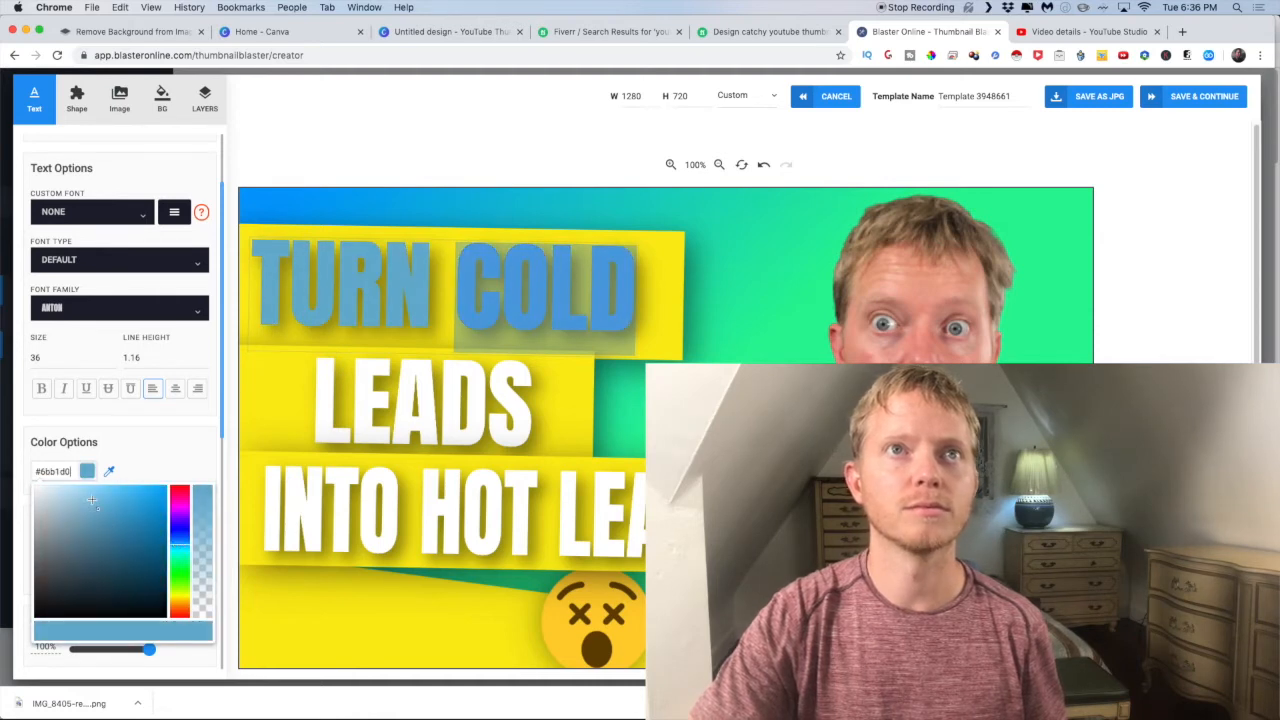
Step: Select the word TURN in the first title line and set its color back to white (#ffffff)
left_click(399, 289)
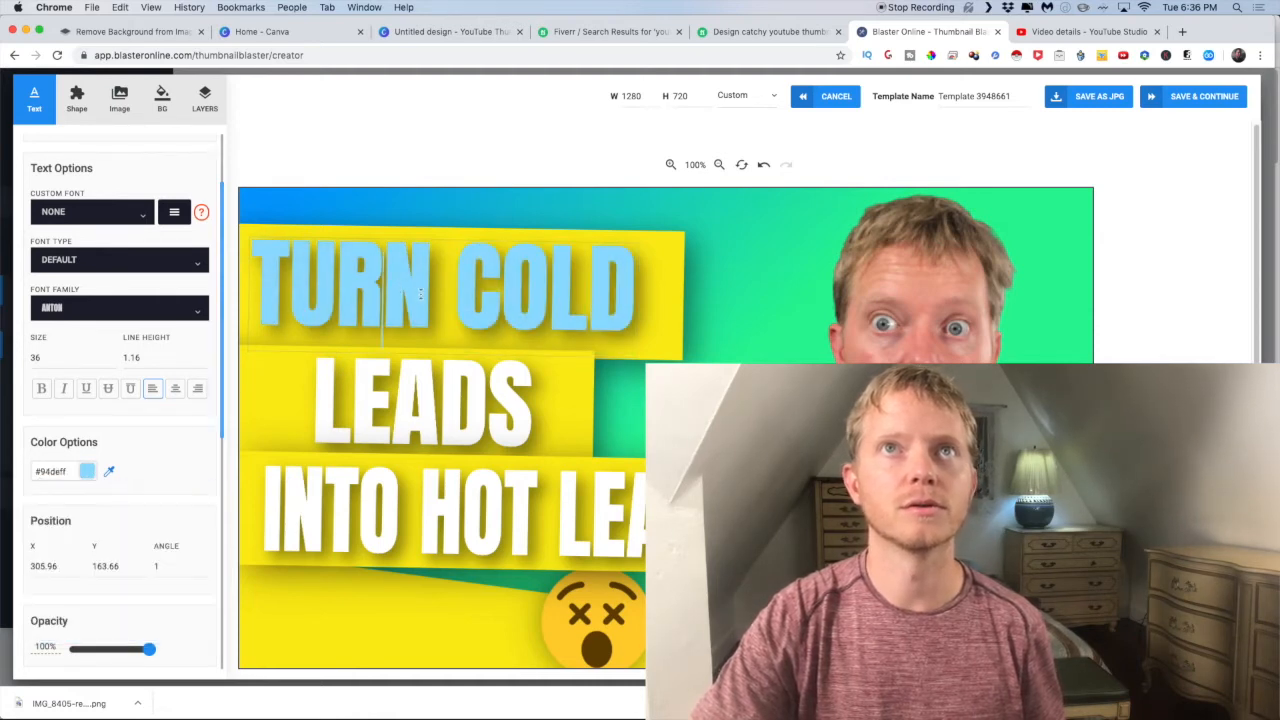
left_click_drag(420, 293, 250, 290)
left_click(87, 471)
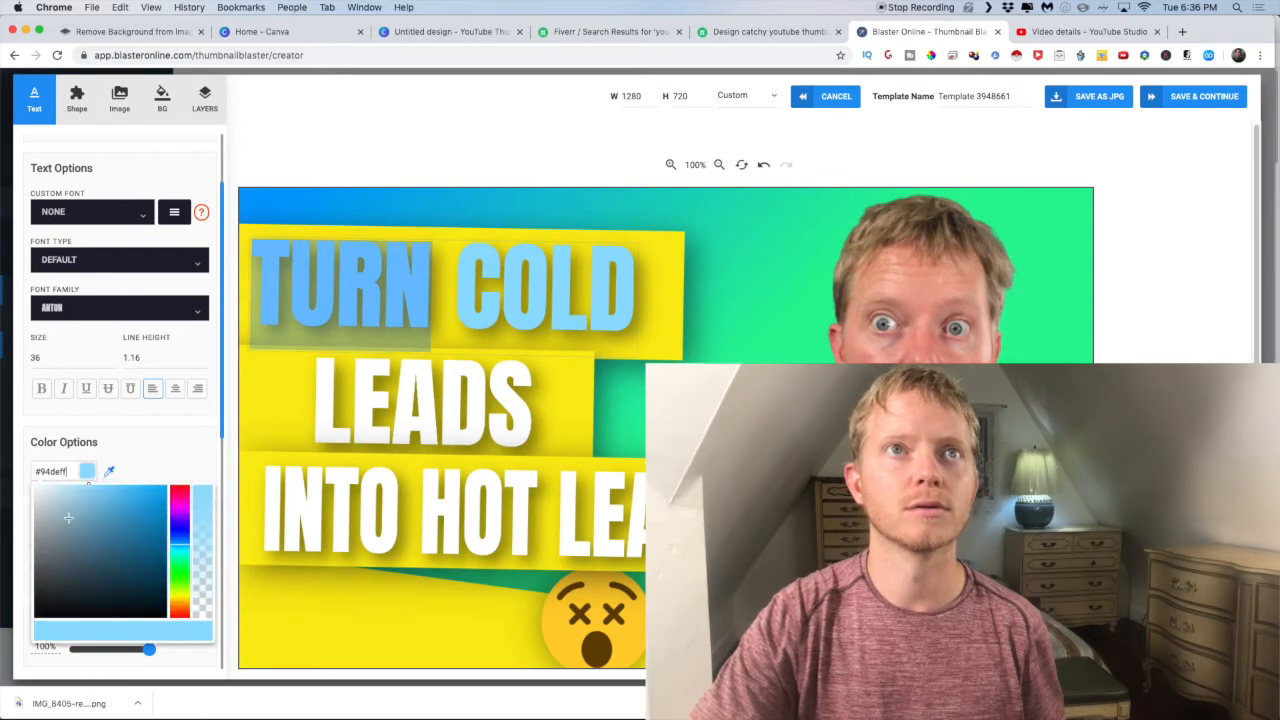
left_click(519, 397)
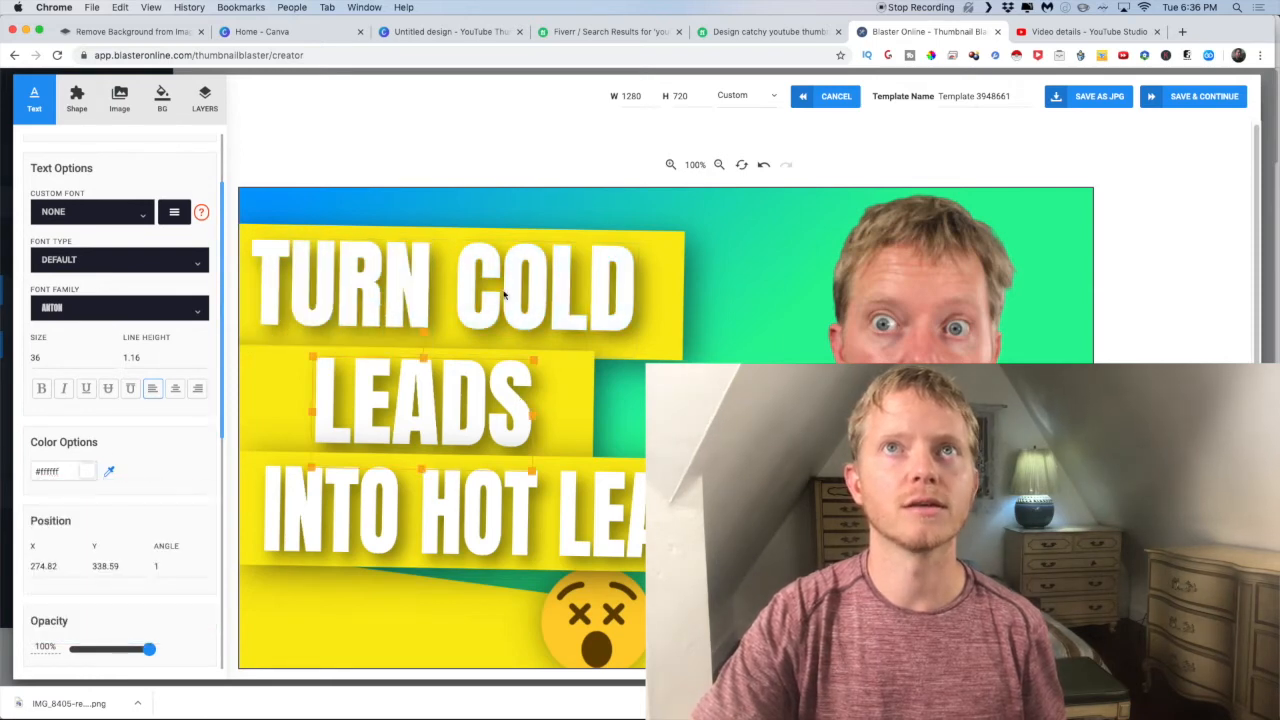
Step: Duplicate the TURN COLD text of the first title line
left_click(624, 296)
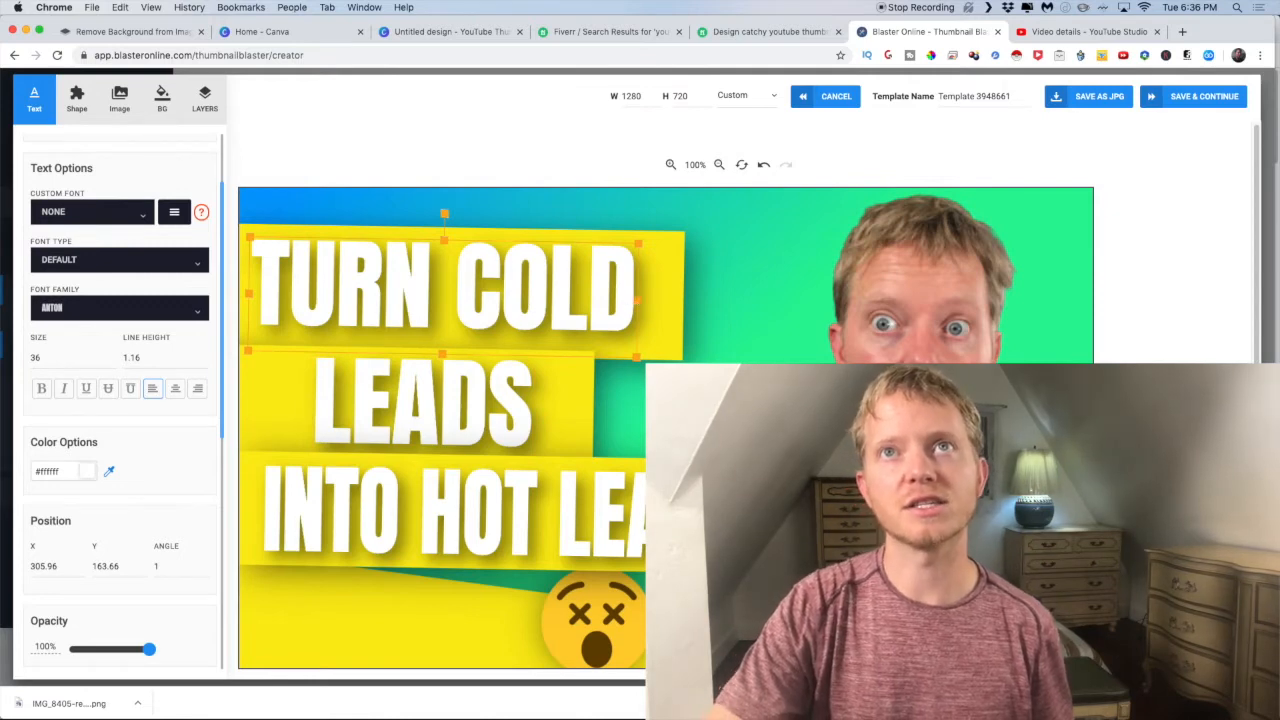
left_click(543, 322)
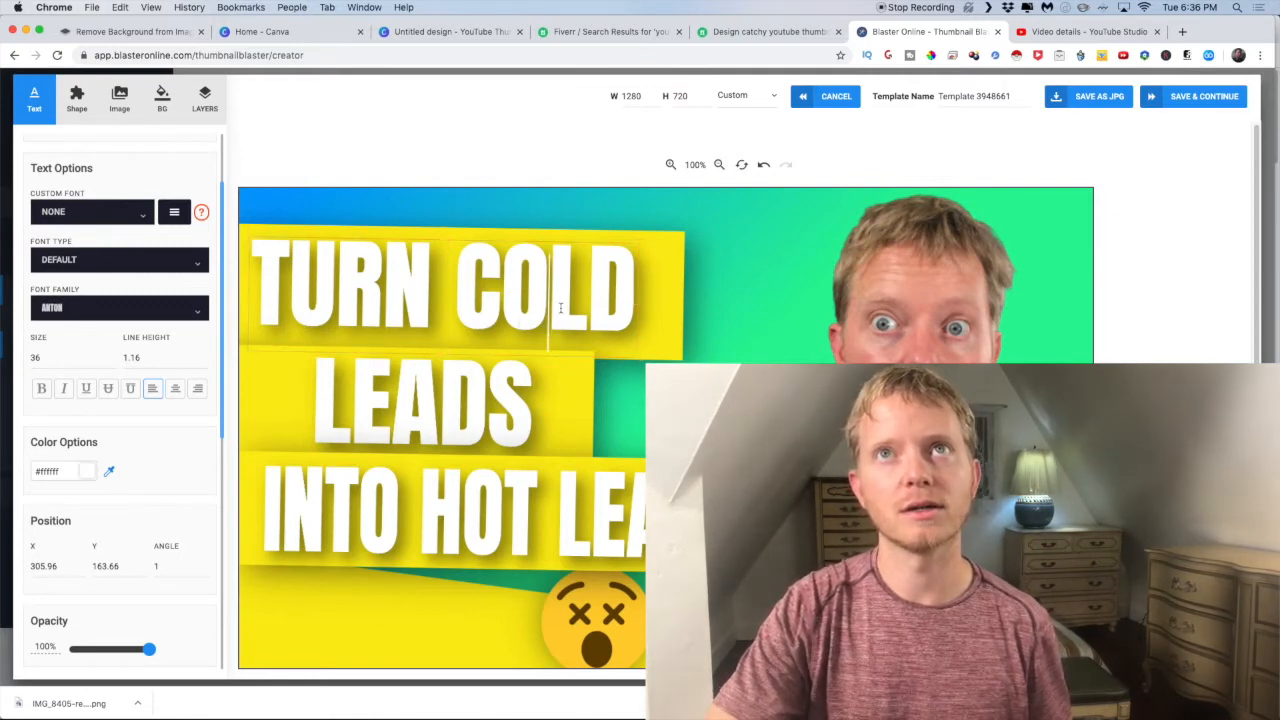
scroll(92, 525, "down", 5)
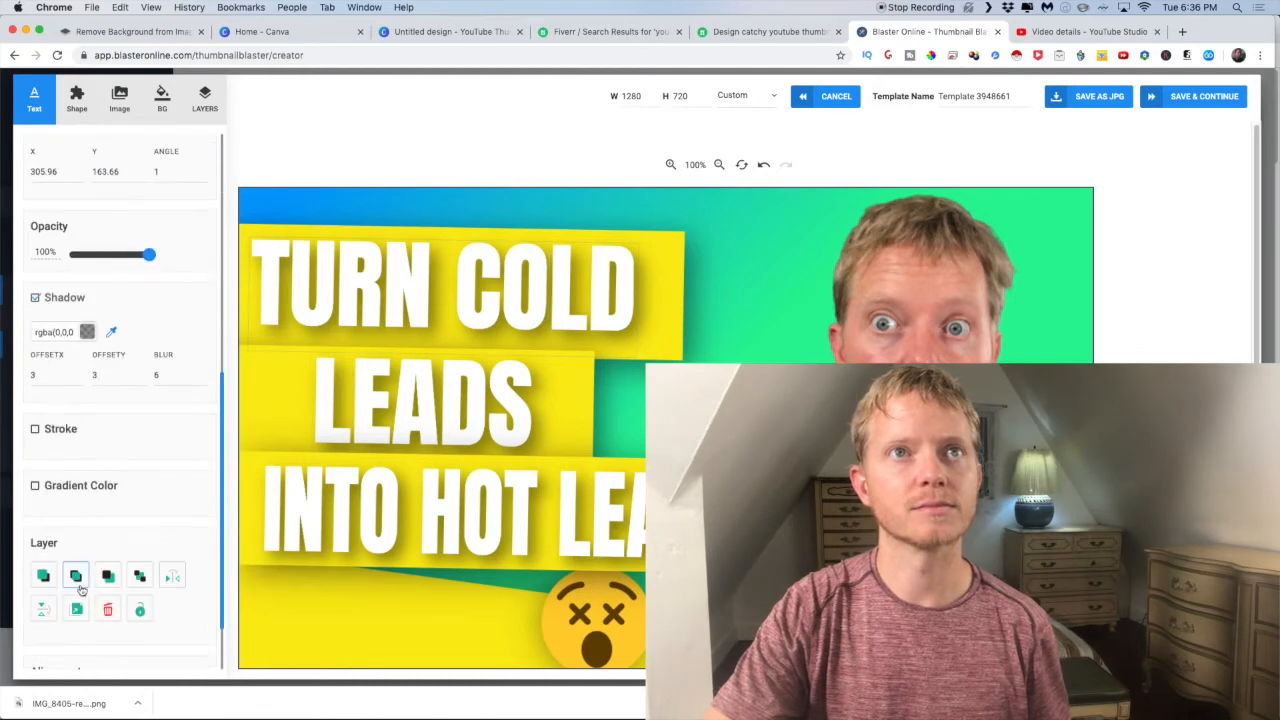
left_click(77, 609)
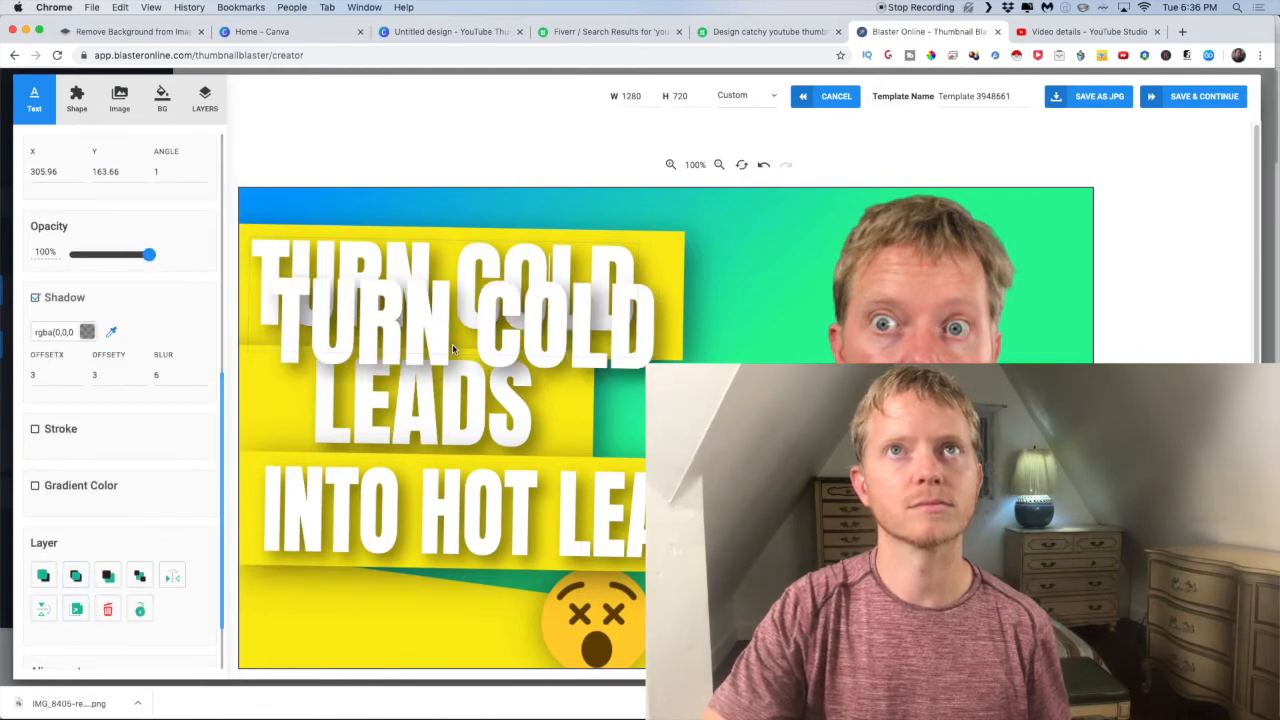
Step: Reduce the duplicated text to COLD and align it in the first title line at about X 441, Y 166
left_click_drag(473, 323, 574, 369)
double_click(431, 288)
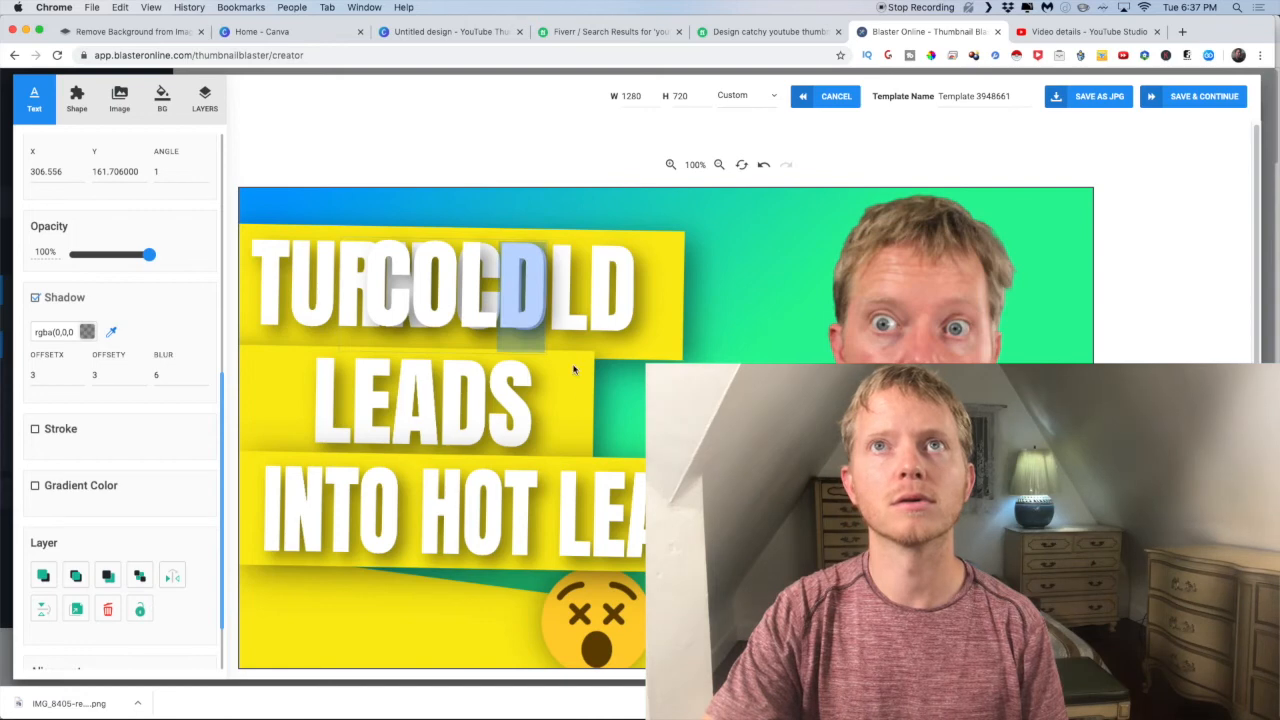
left_click(583, 387)
left_click_drag(472, 300, 561, 299)
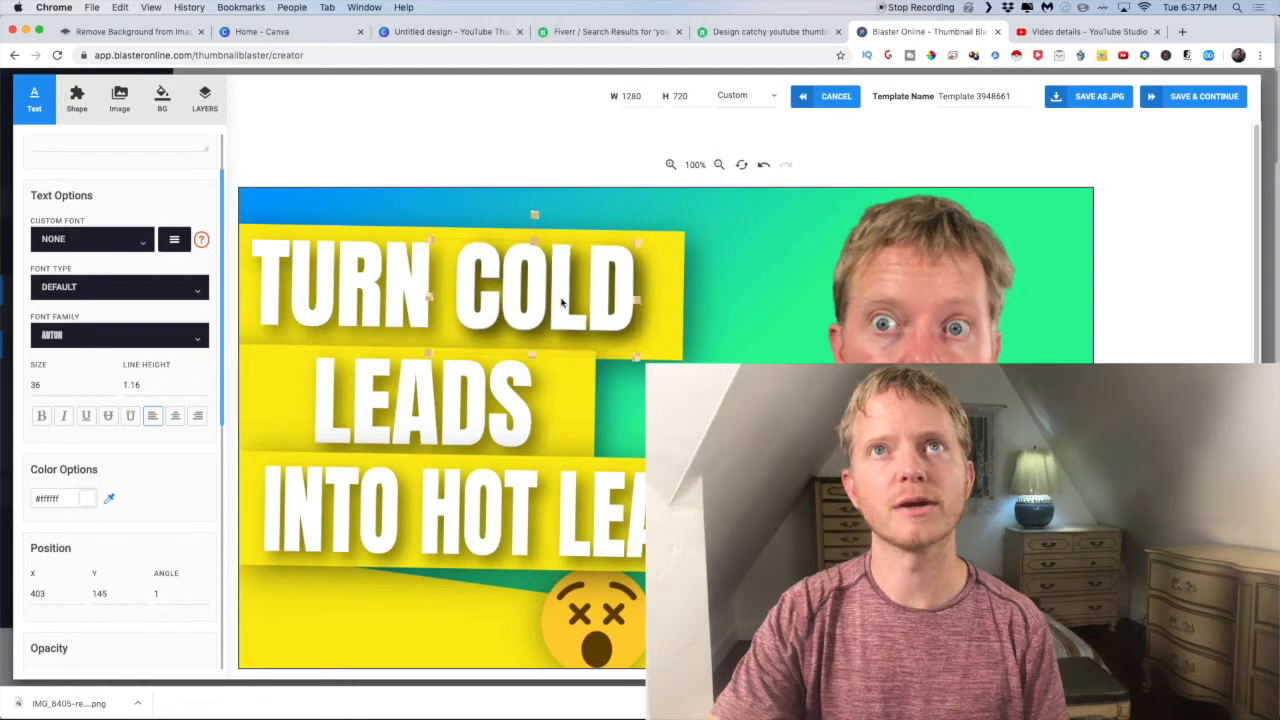
Step: Color the separate COLD text teal (#28a5aa)
double_click(561, 299)
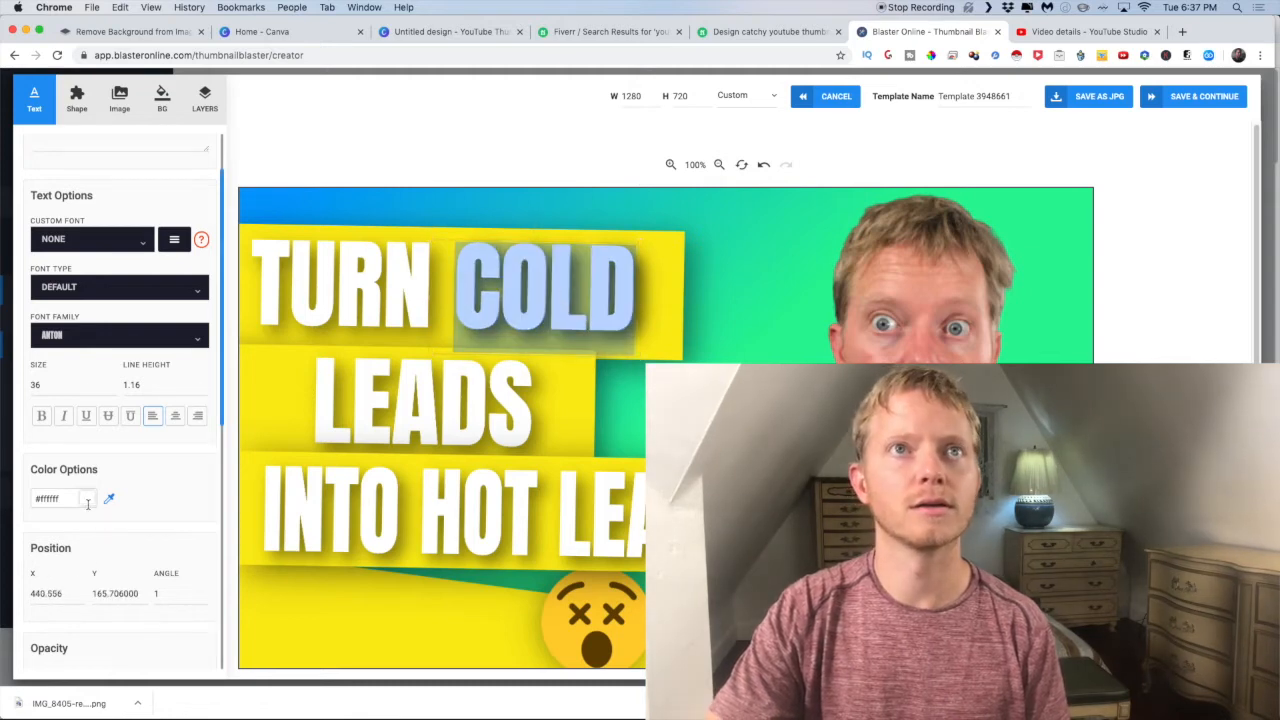
left_click(87, 502)
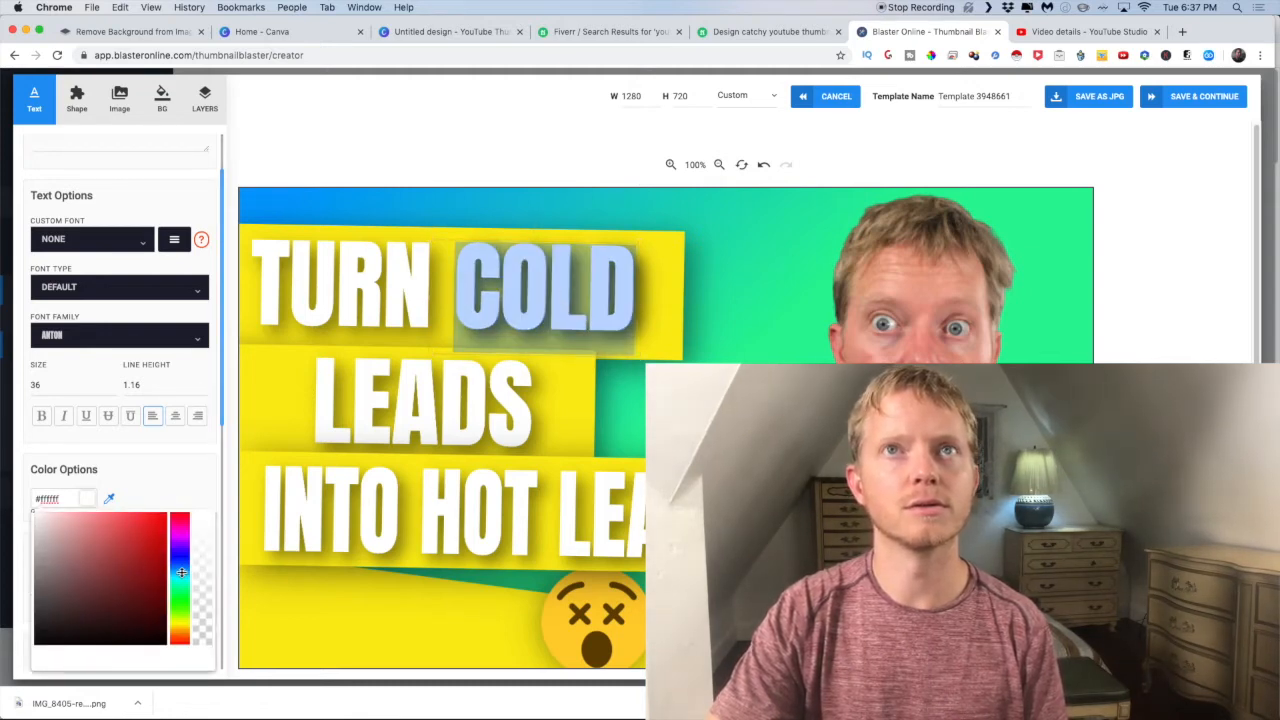
left_click(136, 557)
mouse_move(182, 556)
left_mouse_down()
mouse_move(182, 545)
mouse_move(184, 577)
left_mouse_up()
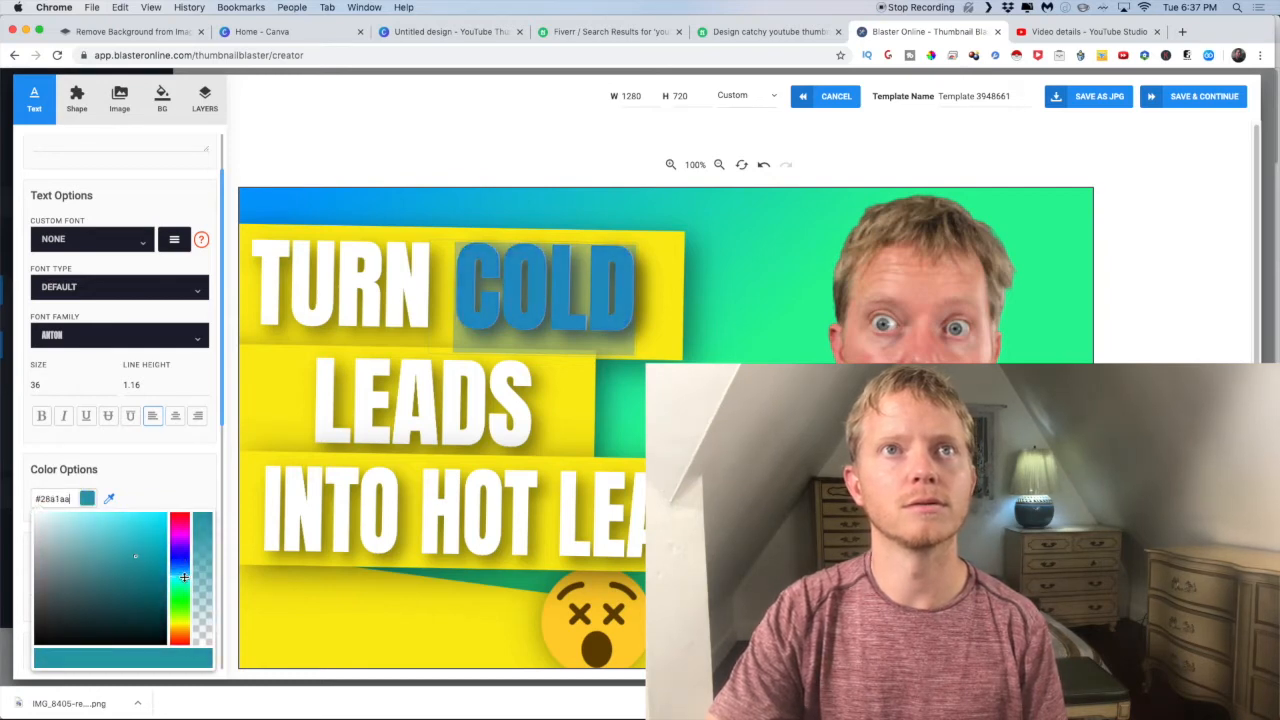
left_click(470, 417)
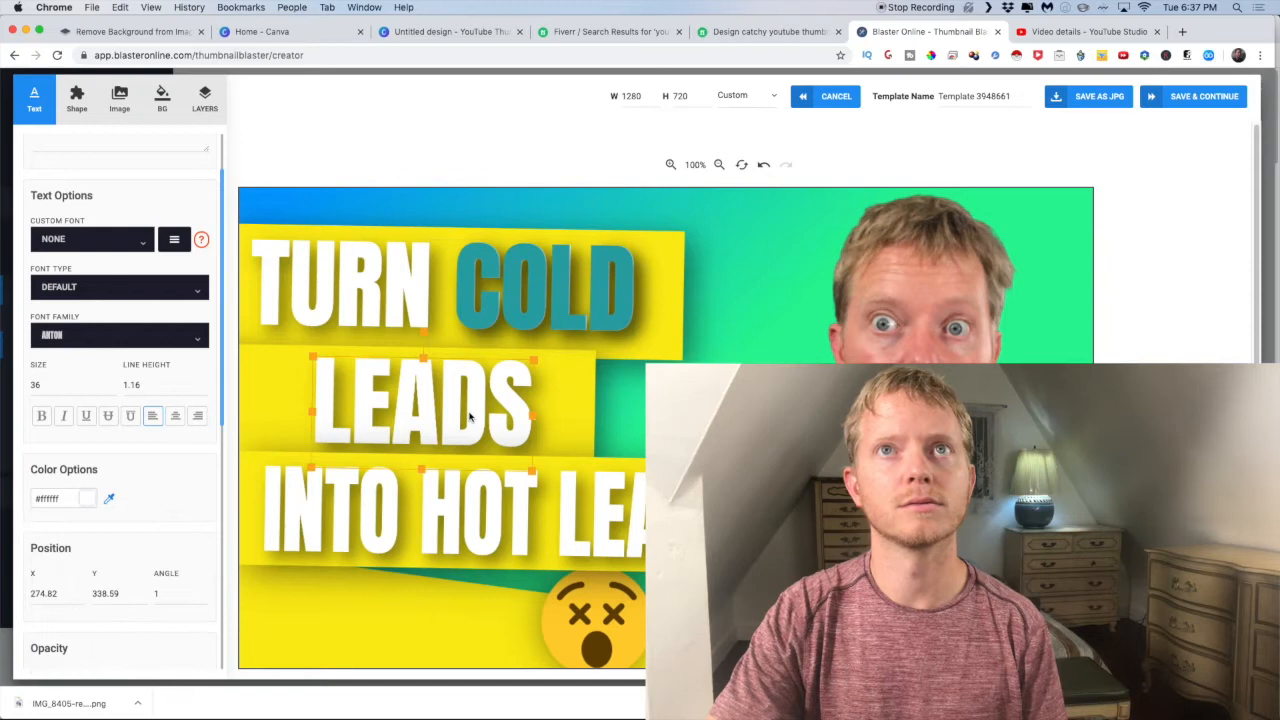
left_click(490, 533)
double_click(490, 533)
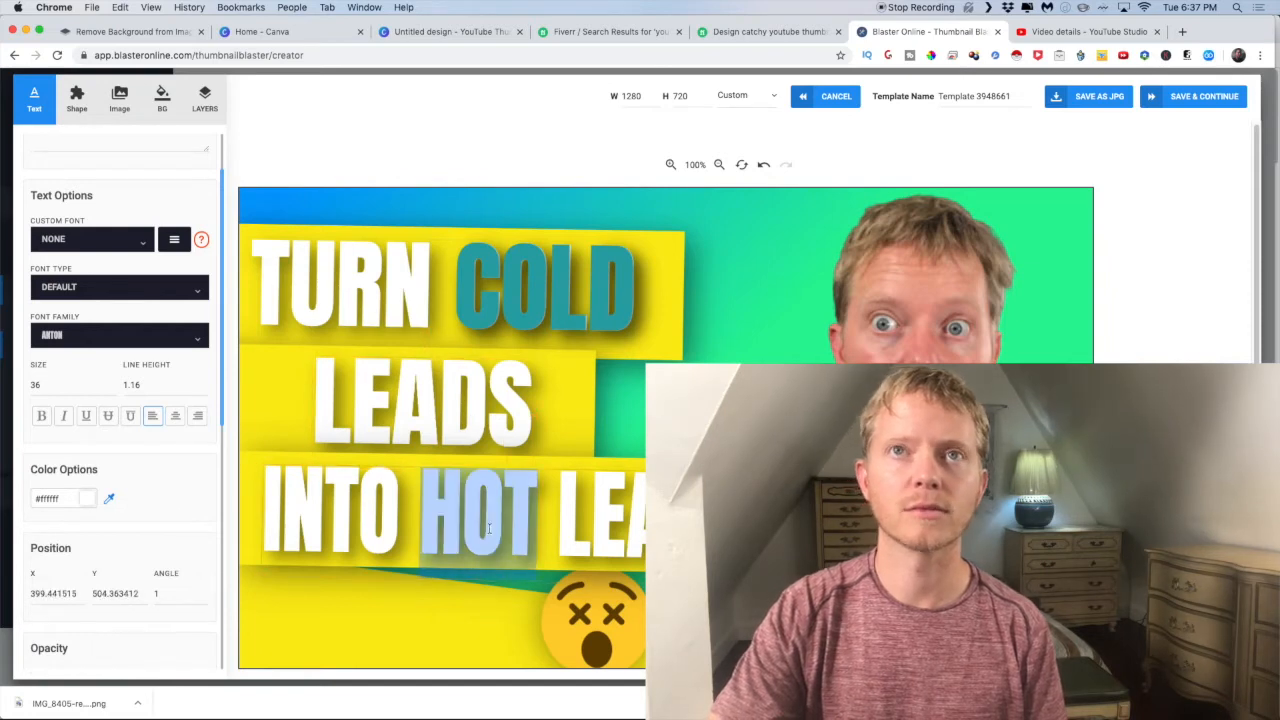
left_click(490, 533)
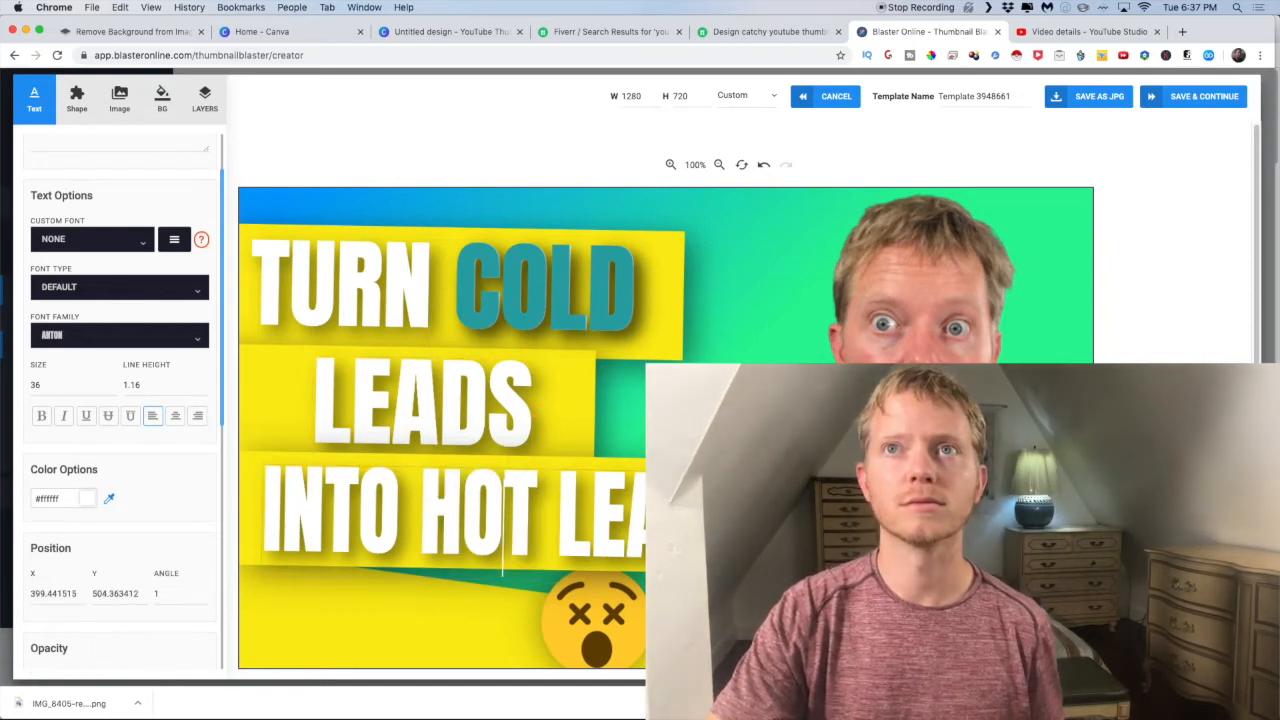
left_click(634, 533)
left_click(628, 519)
Step: Set the color of the separate COLD text to blue (#6d90ee)
left_click(513, 292)
left_click(87, 498)
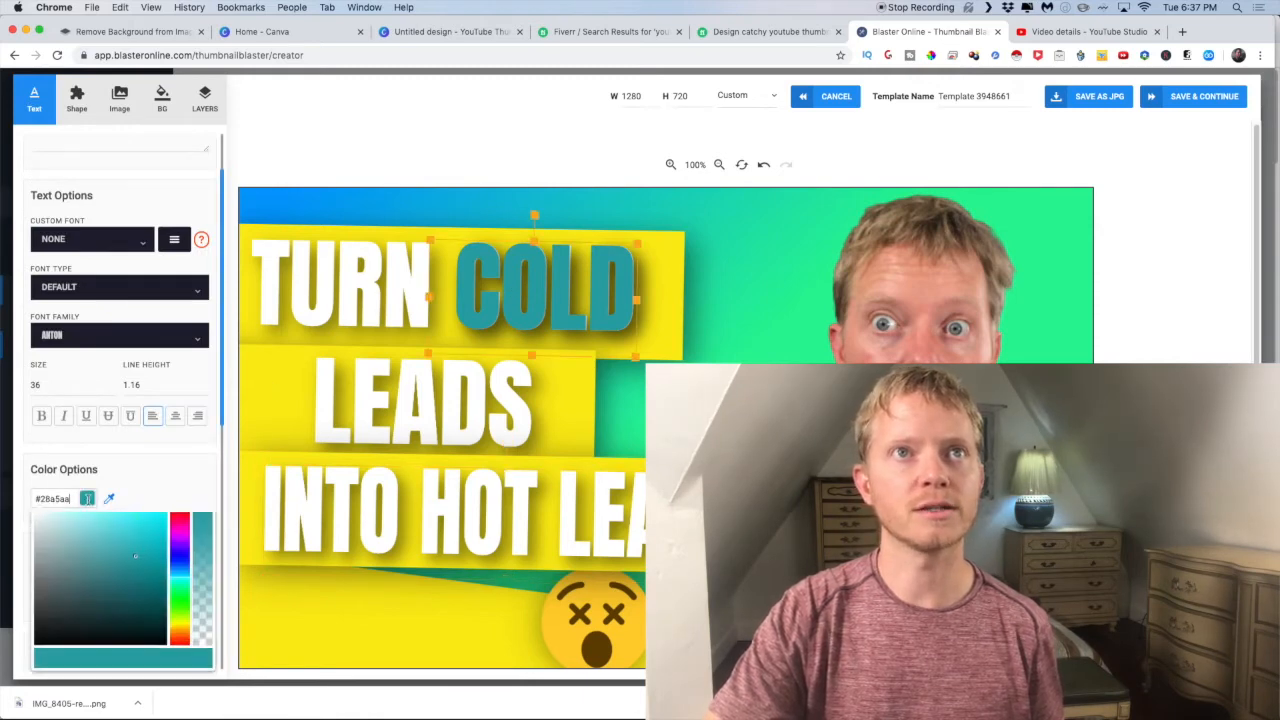
left_click(129, 516)
mouse_move(129, 516)
left_mouse_down()
mouse_move(141, 522)
mouse_move(104, 520)
left_mouse_up()
left_click_drag(181, 585, 184, 563)
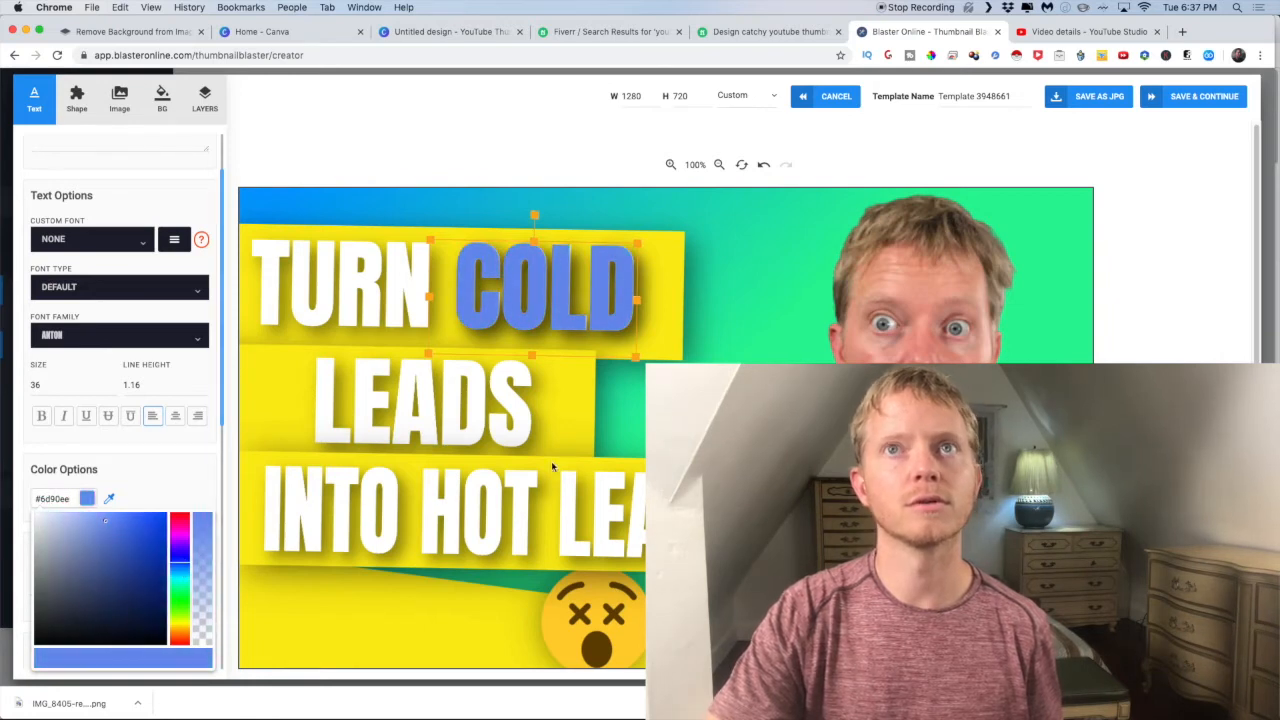
left_click(588, 424)
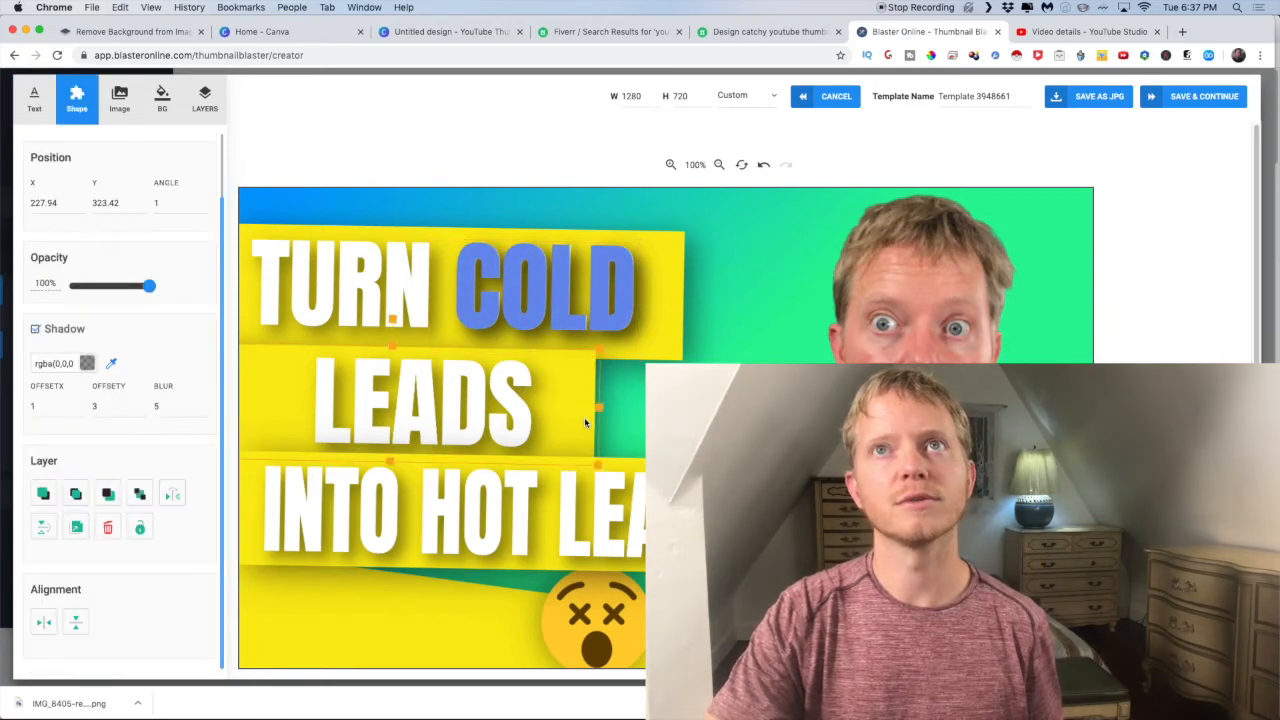
Step: Duplicate the INTO HOT LEADS text of the third title line
left_click(502, 541)
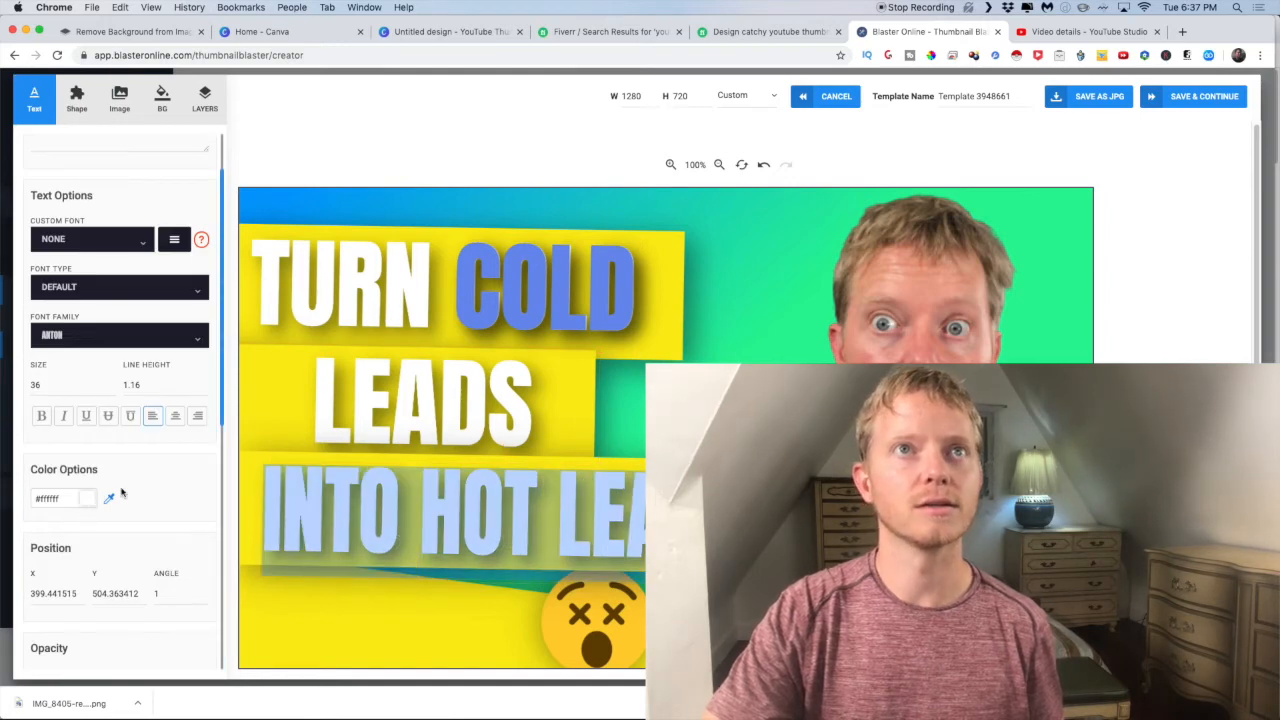
scroll(121, 492, "down", 8)
left_click(78, 601)
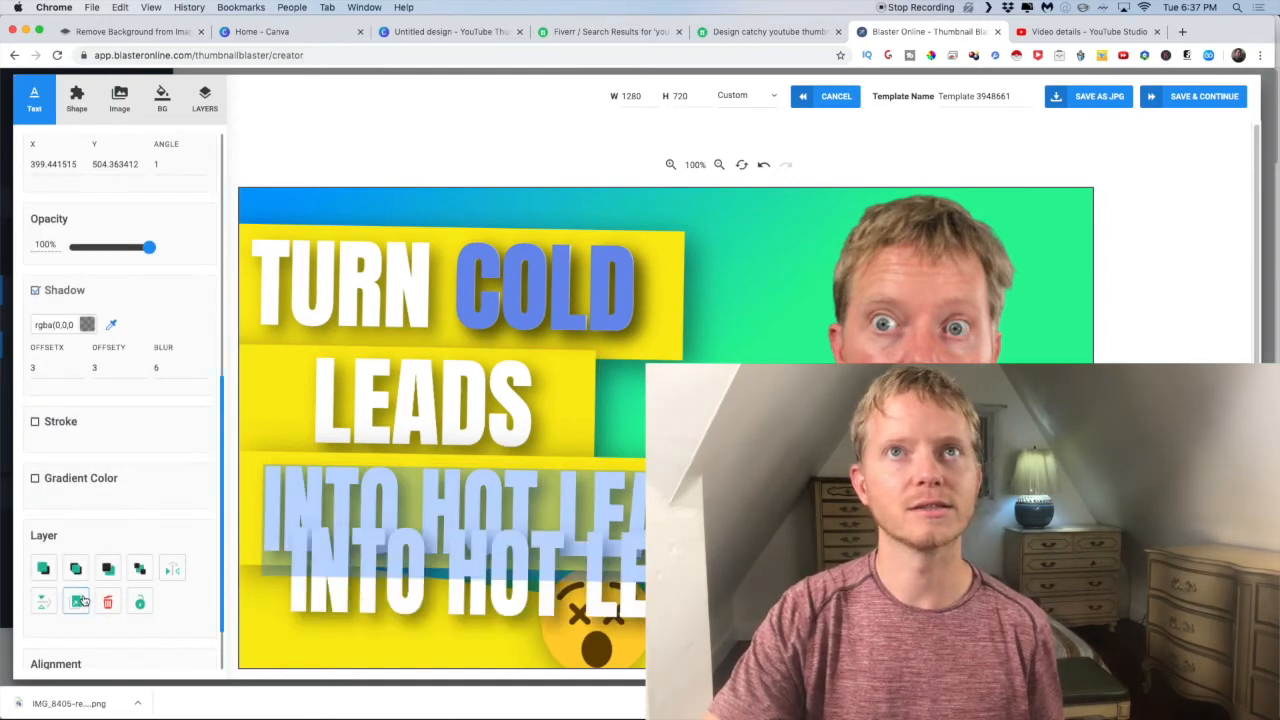
Step: Reduce the duplicated text to HOT and align it over that word in the third title line at X 334, Y 482
double_click(619, 611)
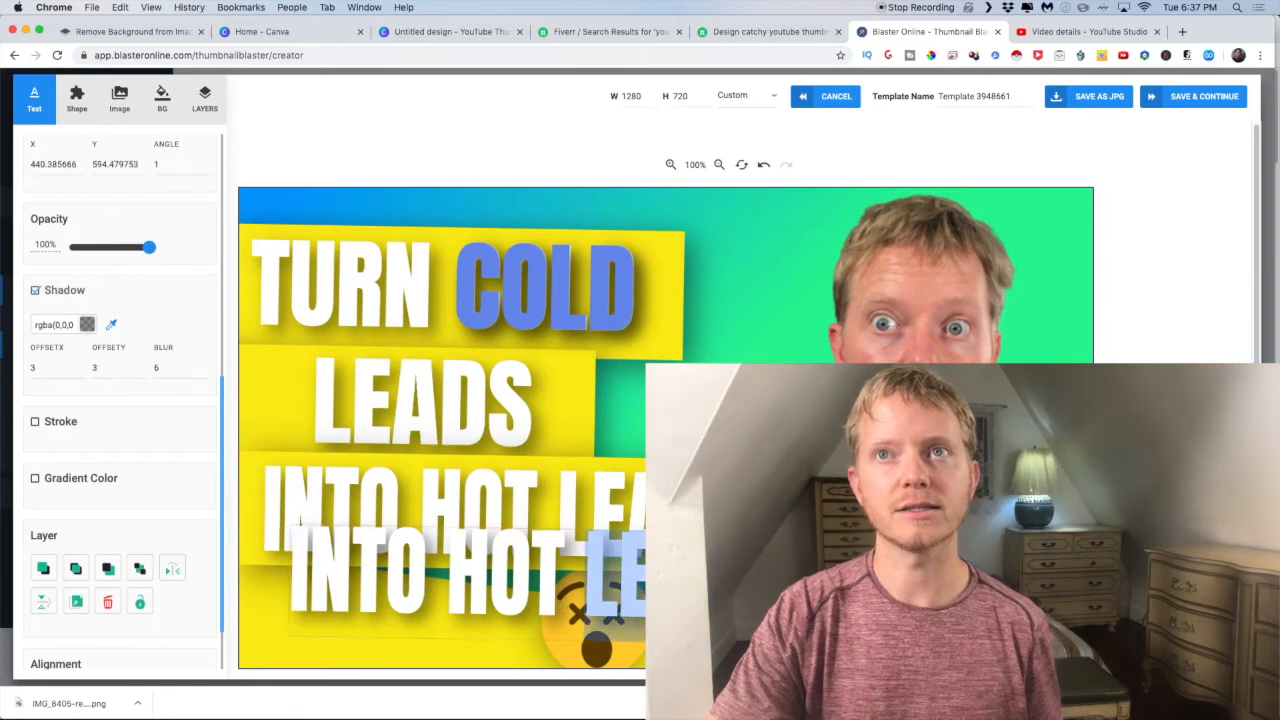
key("BackSpace")
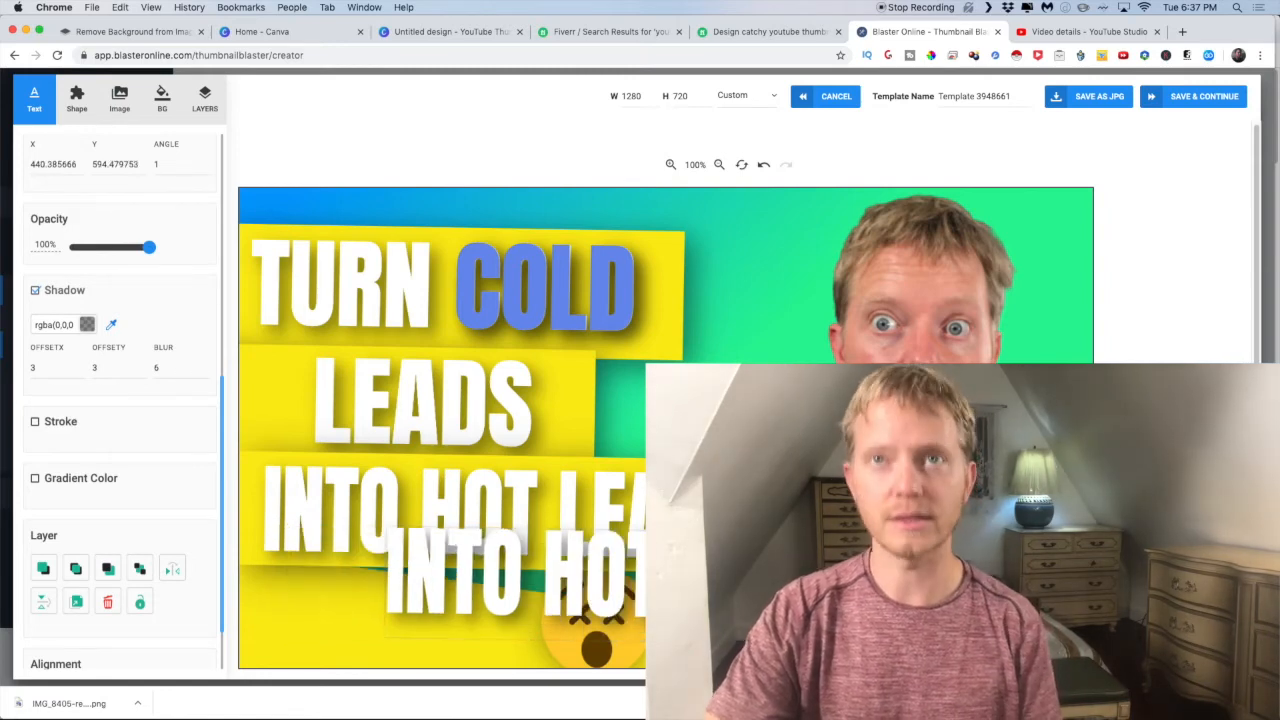
key("BackSpace")
left_click(549, 580)
key("shift+Home")
key("BackSpace")
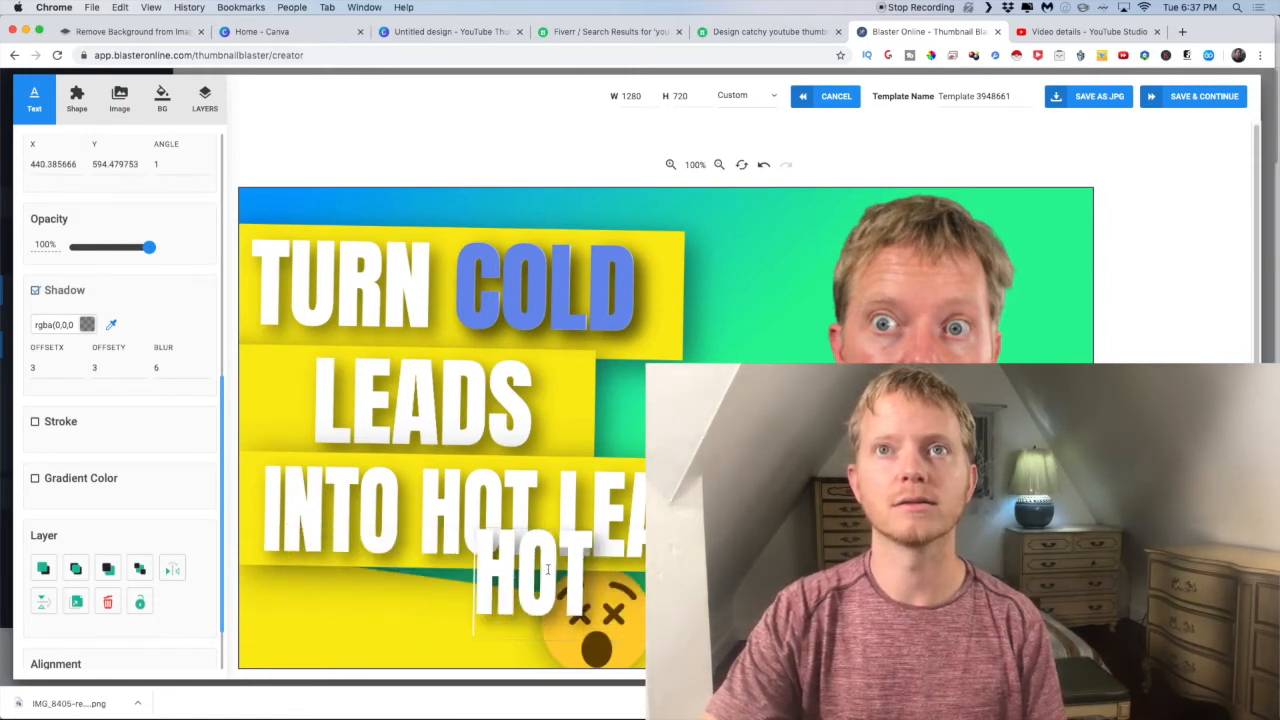
left_click_drag(525, 607, 467, 537)
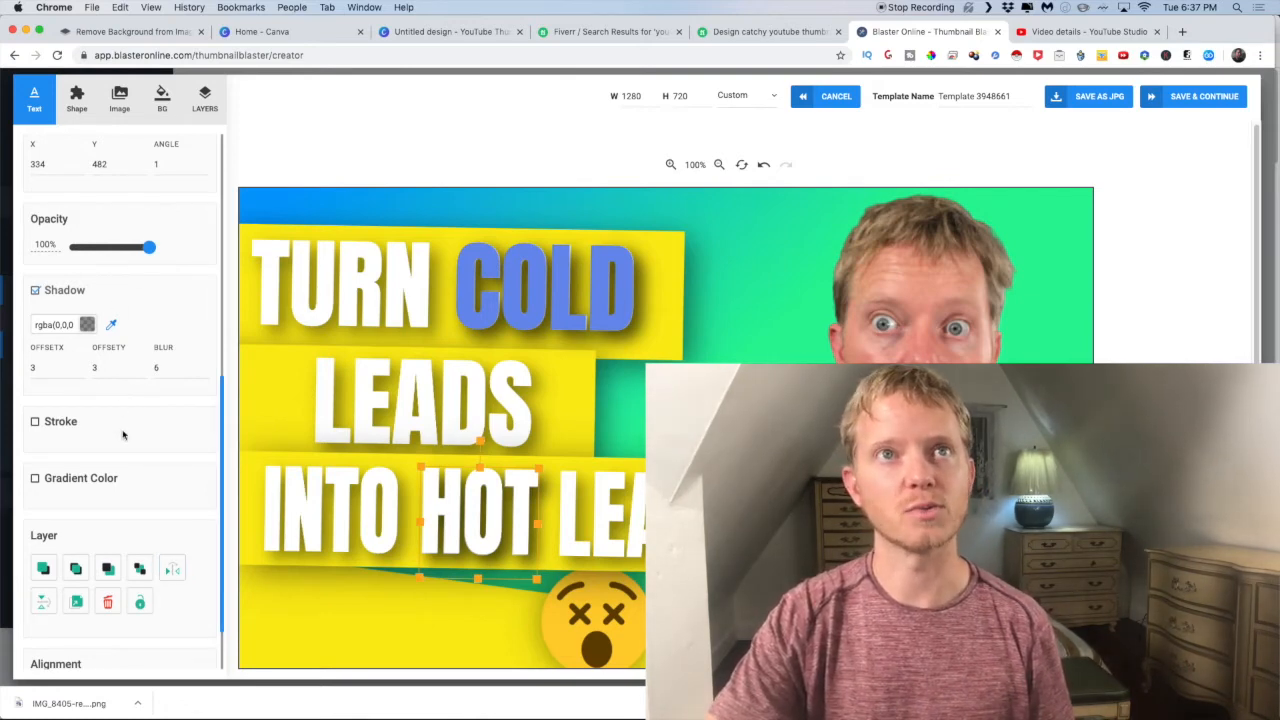
Step: Color the separate HOT text red (#ff0000)
scroll(156, 548, "down", 2)
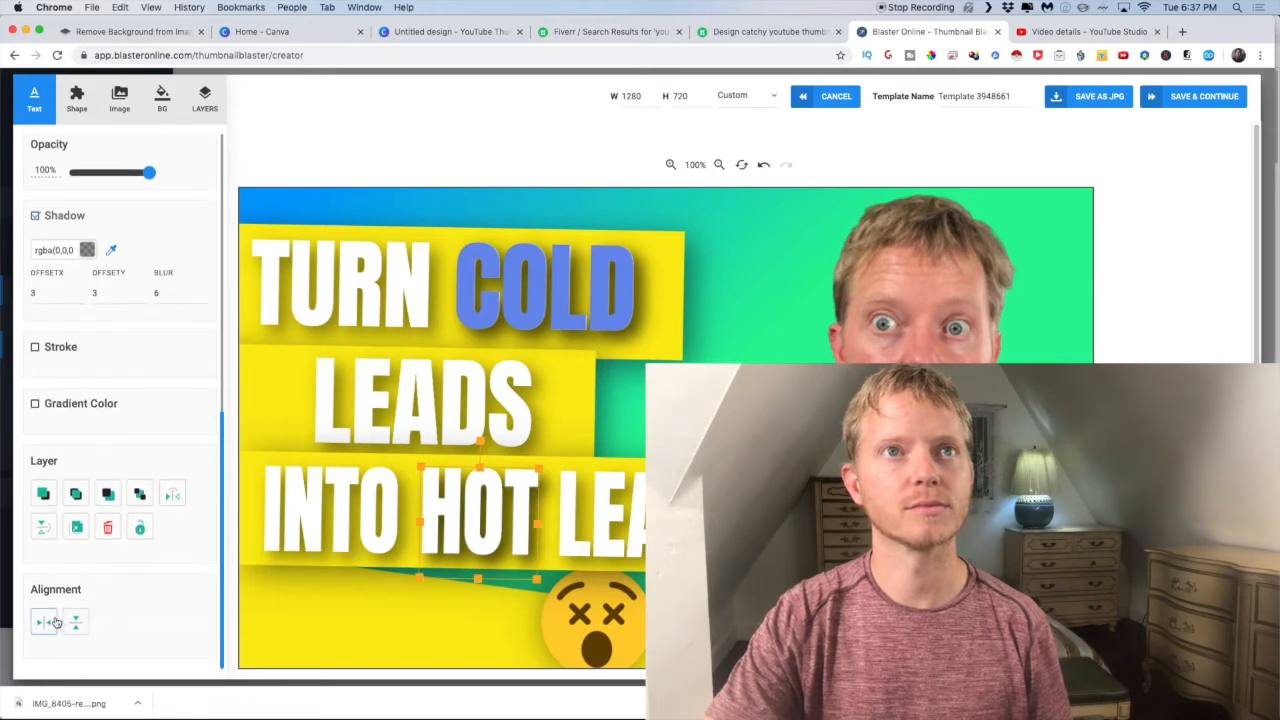
scroll(62, 618, "up", 10)
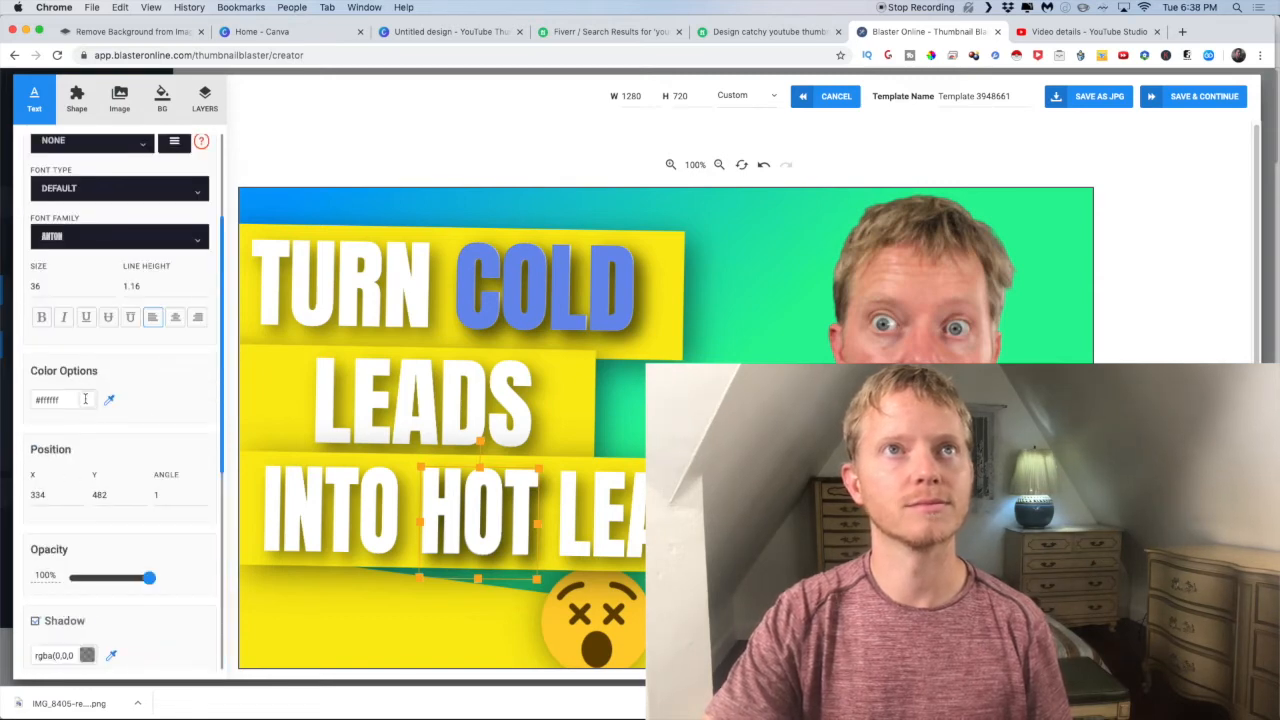
left_click(85, 398)
left_click_drag(158, 441, 196, 384)
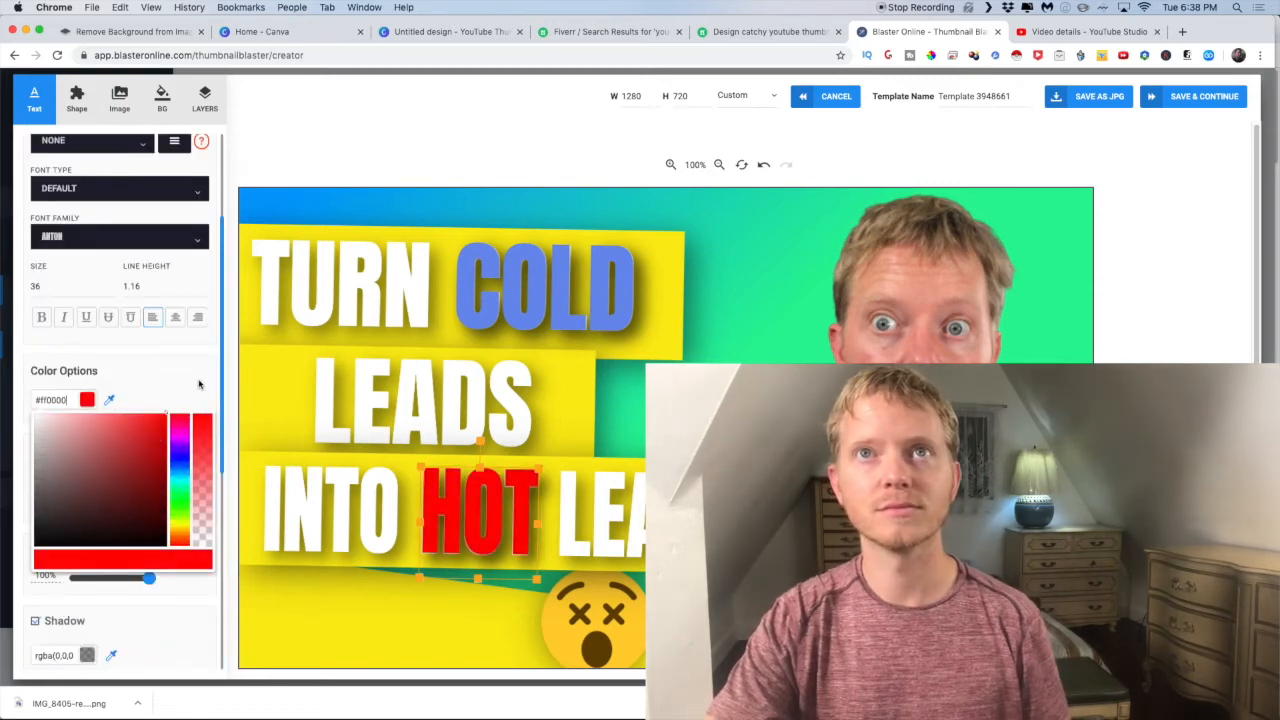
left_click(584, 405)
left_click(700, 425)
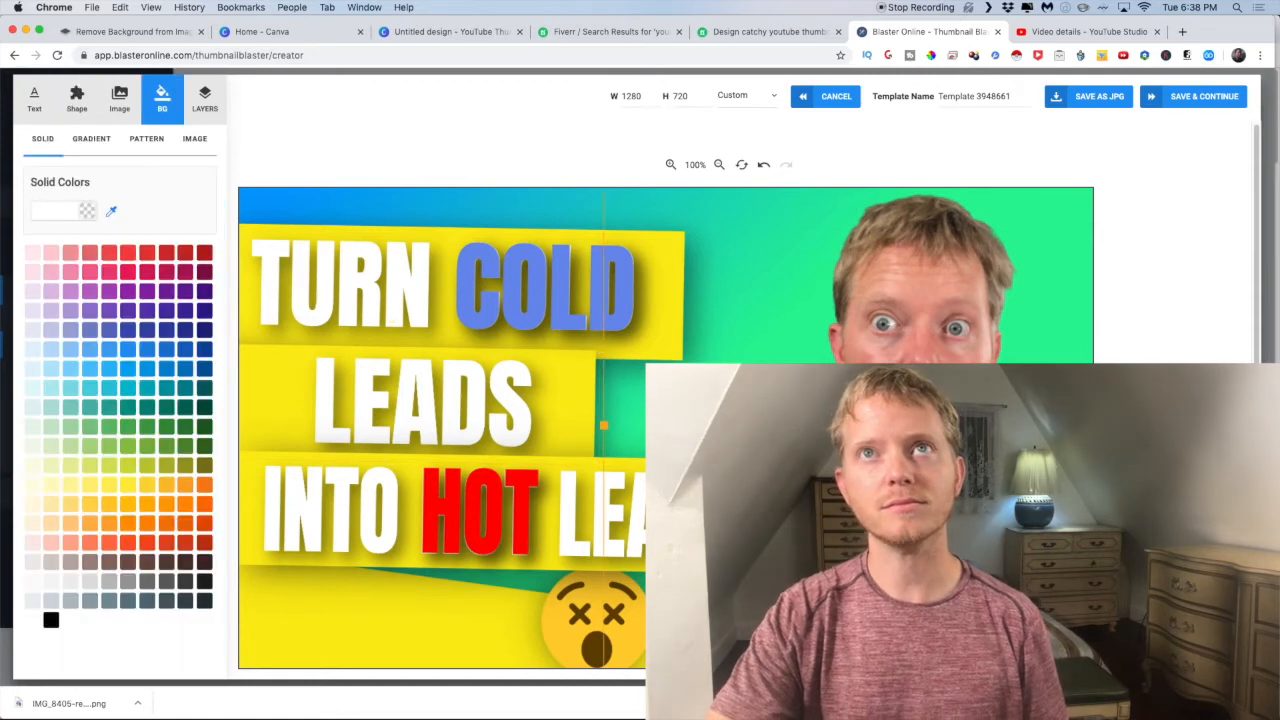
left_click(75, 107)
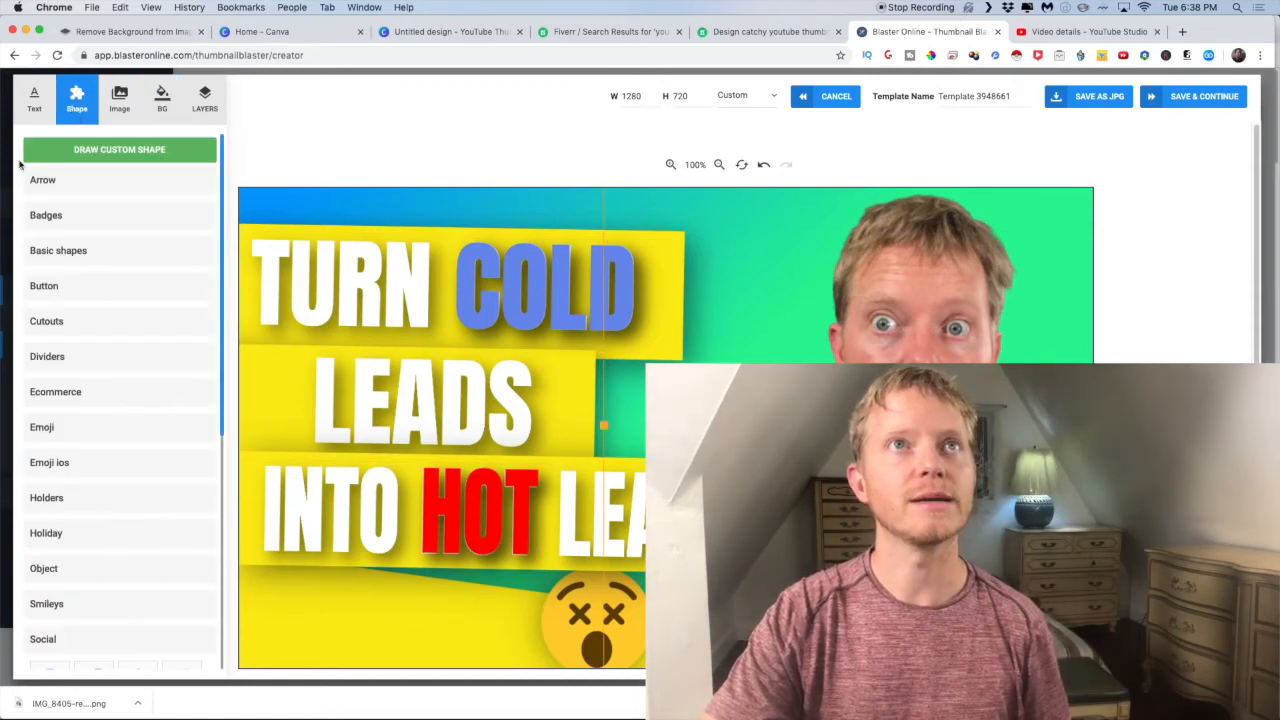
scroll(115, 268, "down", 1)
scroll(137, 345, "down", 5)
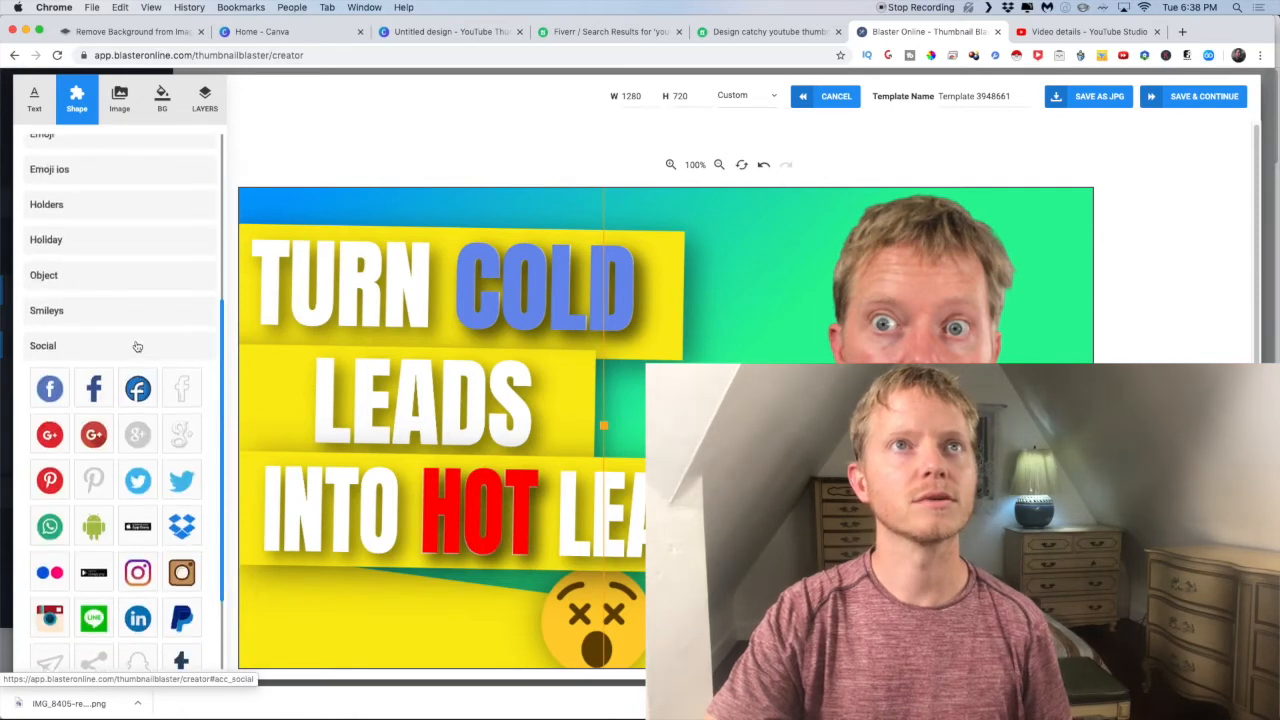
scroll(137, 345, "up", 5)
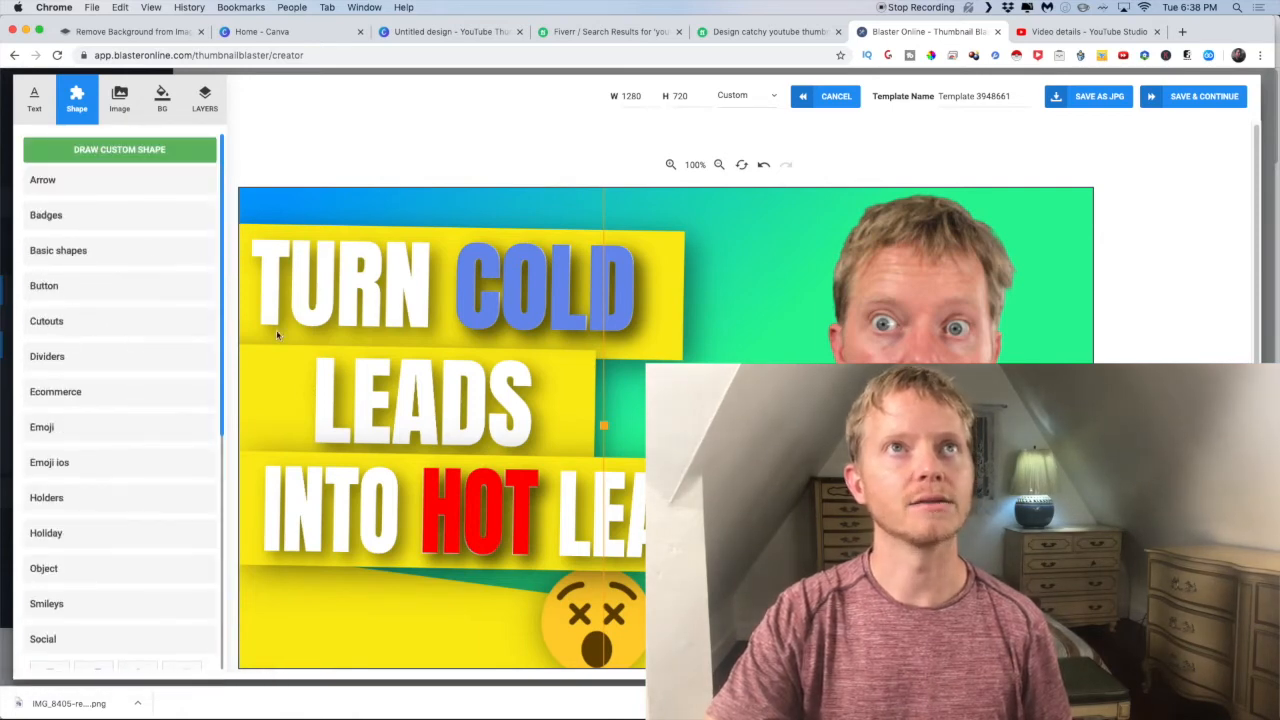
Step: Move the shocked emoji to X 732, Y 43 beside the head and shift the cut-out toward the canvas's right edge
left_click_drag(575, 622, 739, 249)
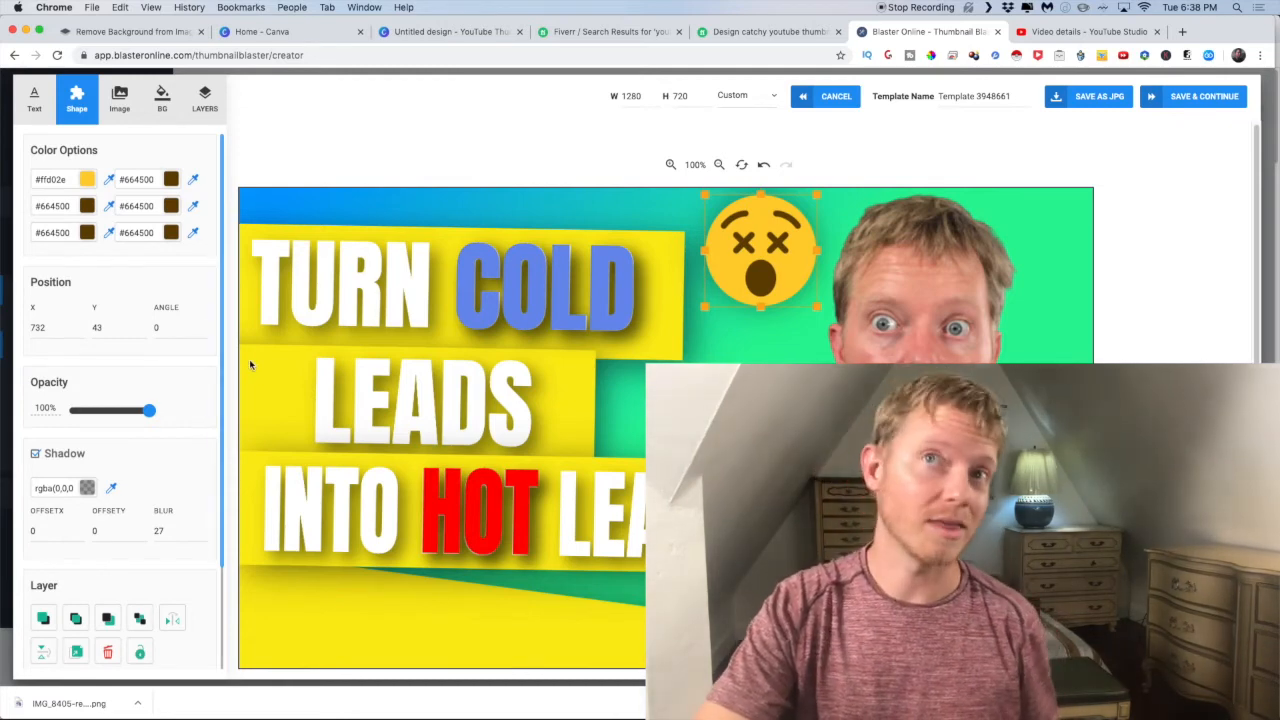
left_click(792, 358)
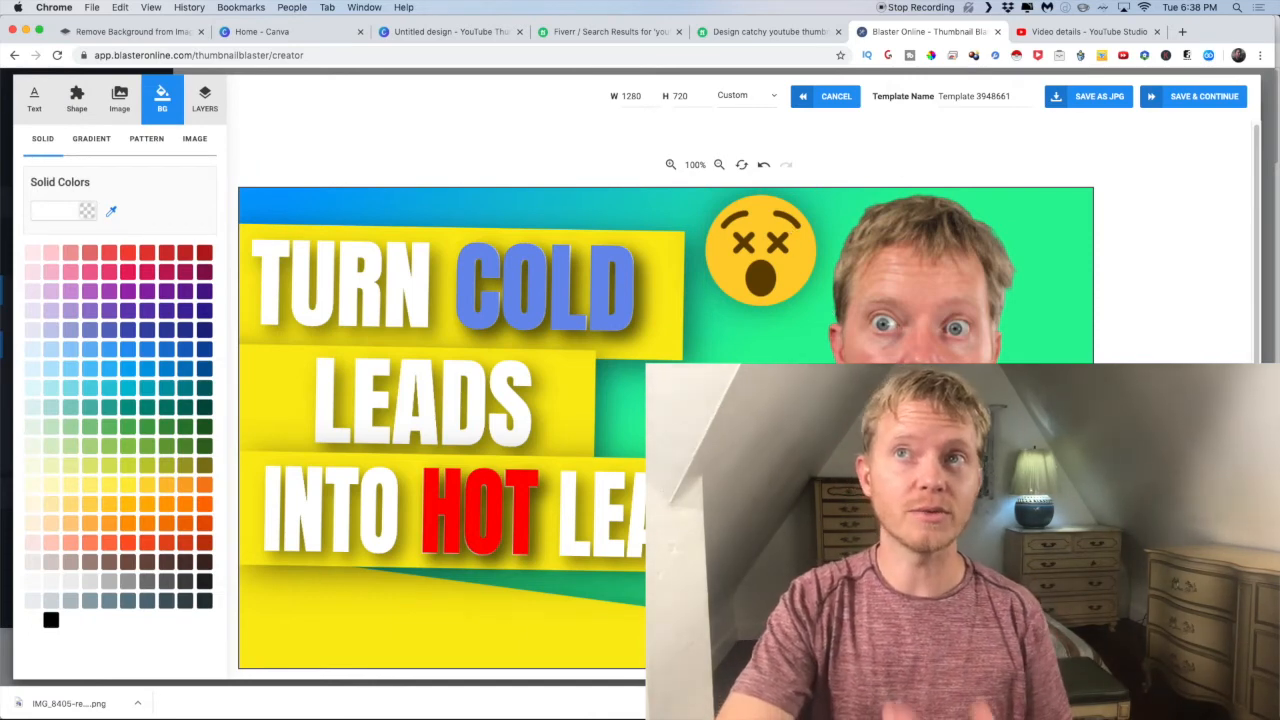
left_click(915, 430)
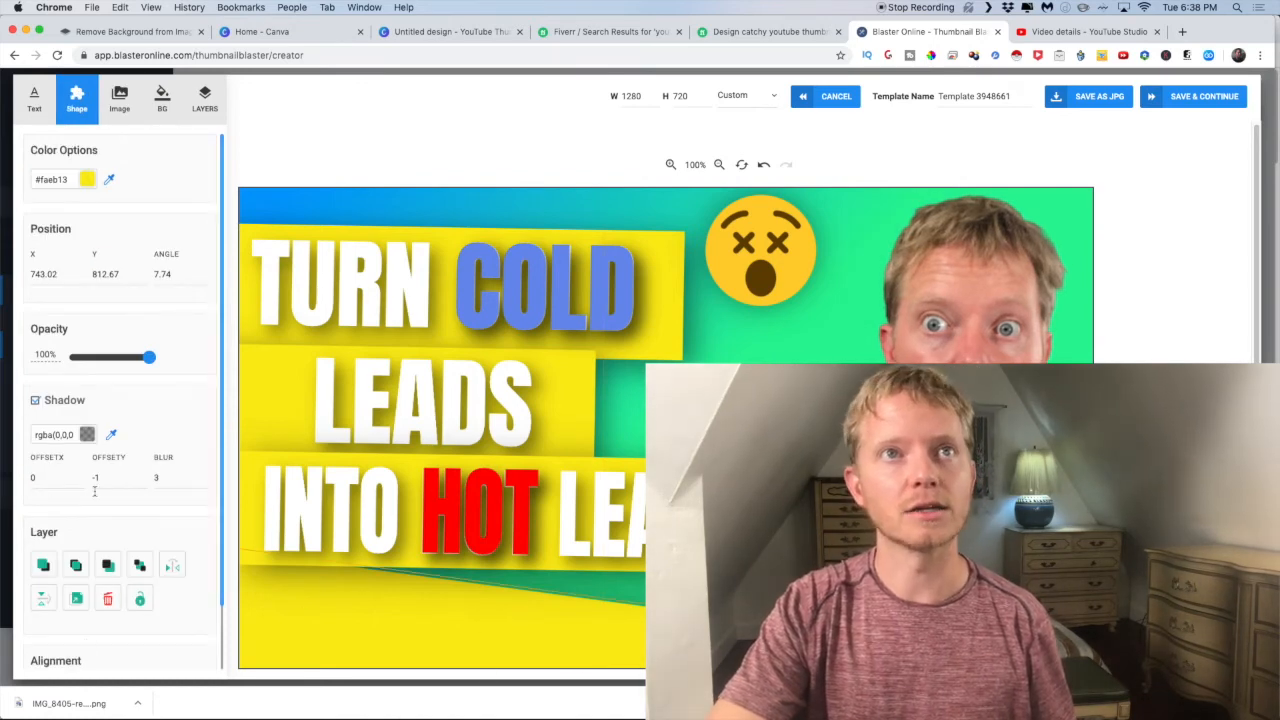
Step: Recolor the yellow shape along the bottom of the thumbnail to coral (#ff836c)
left_click(87, 179)
left_click(180, 322)
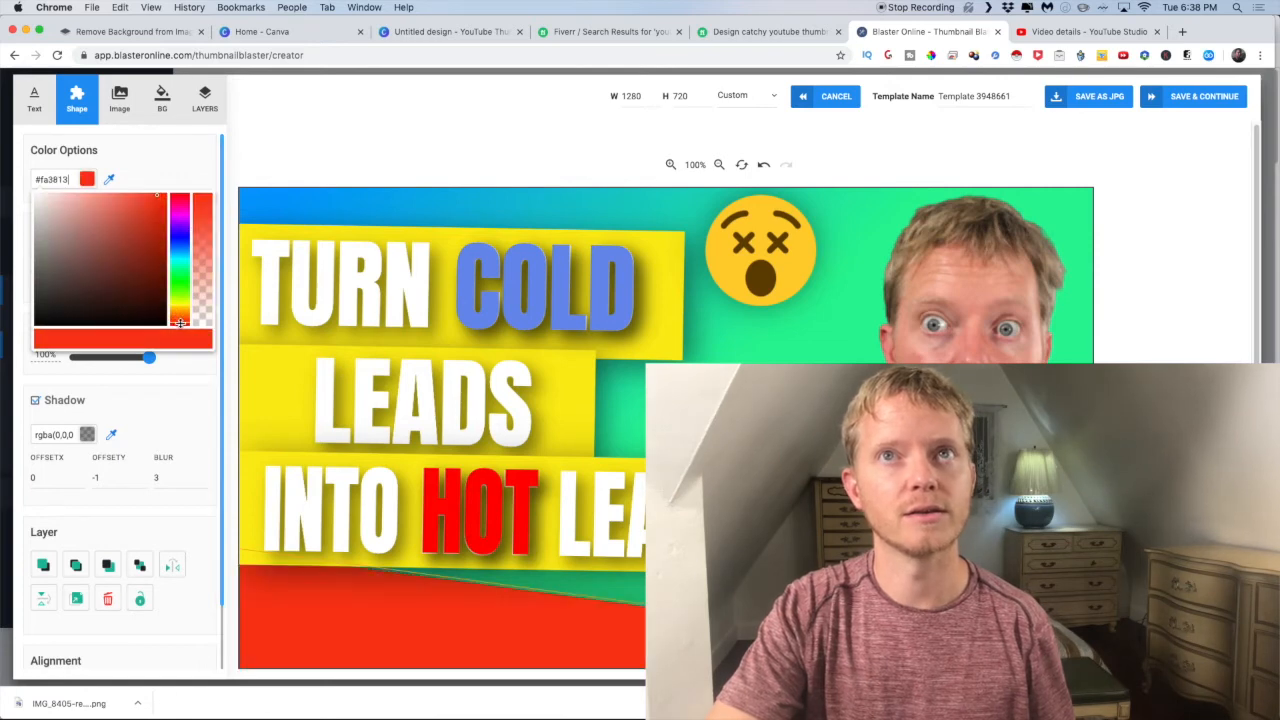
key("Escape")
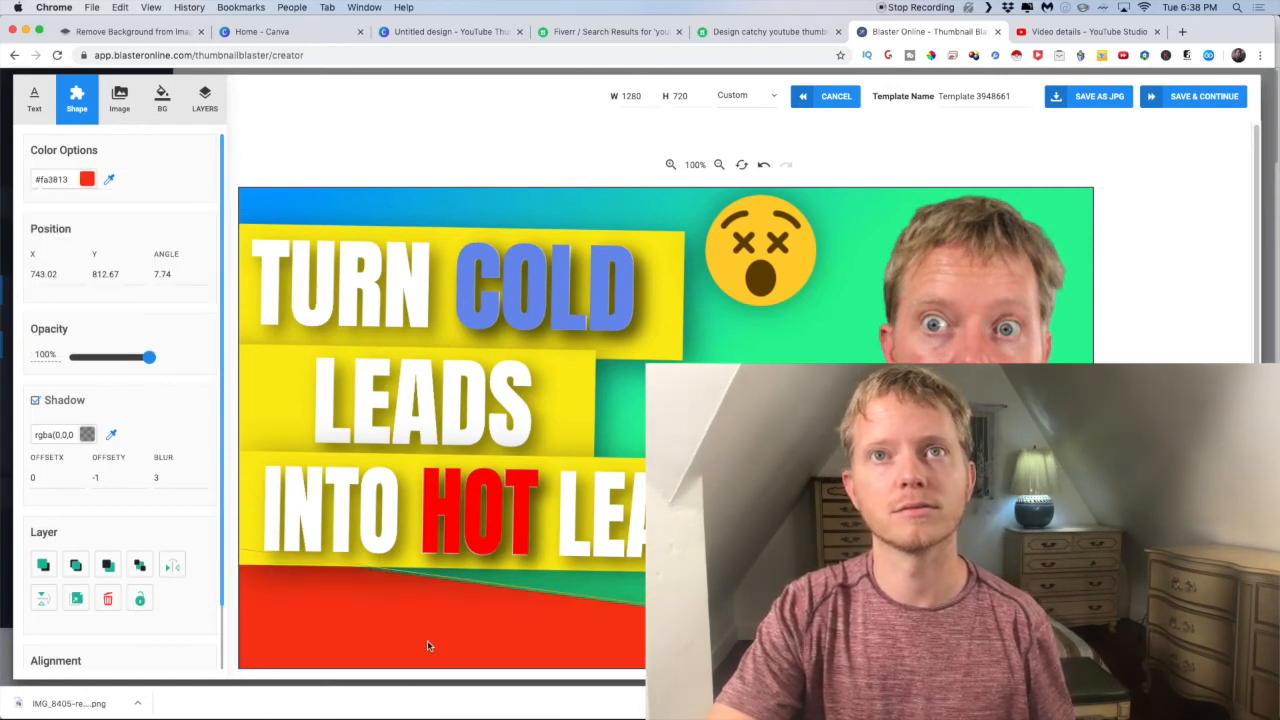
left_click(87, 179)
left_click_drag(148, 226, 110, 179)
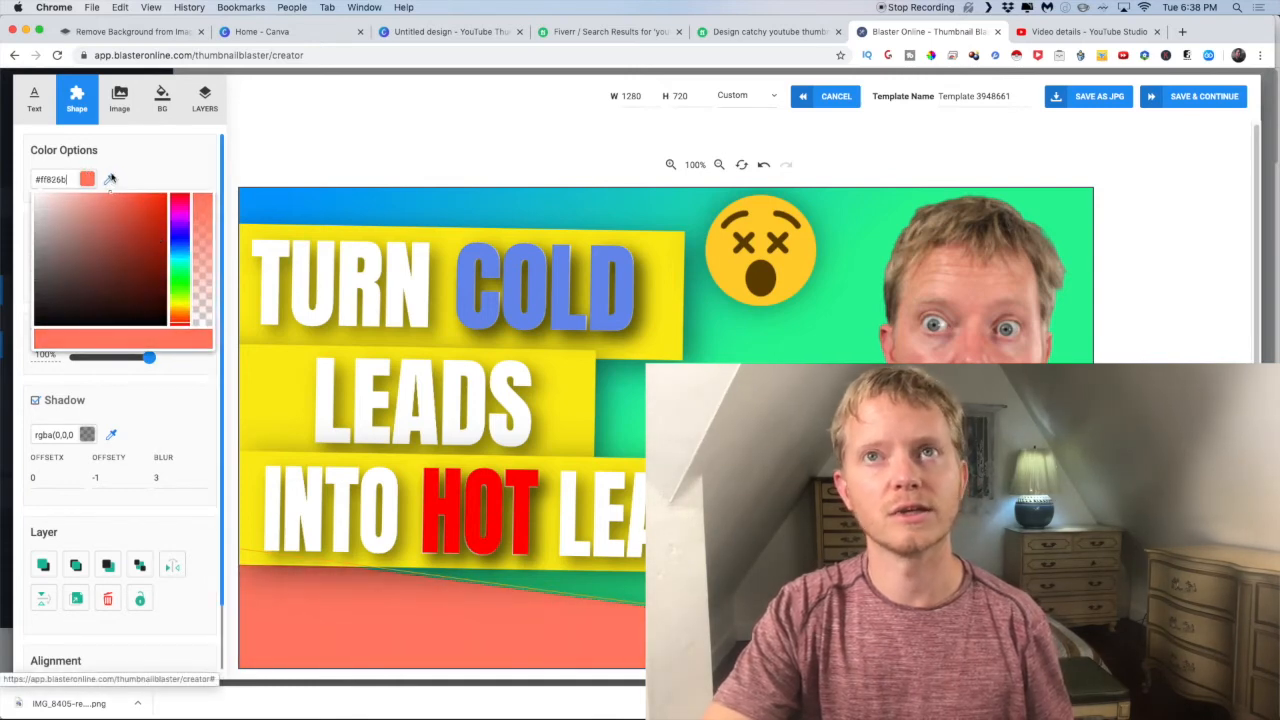
left_click(720, 630)
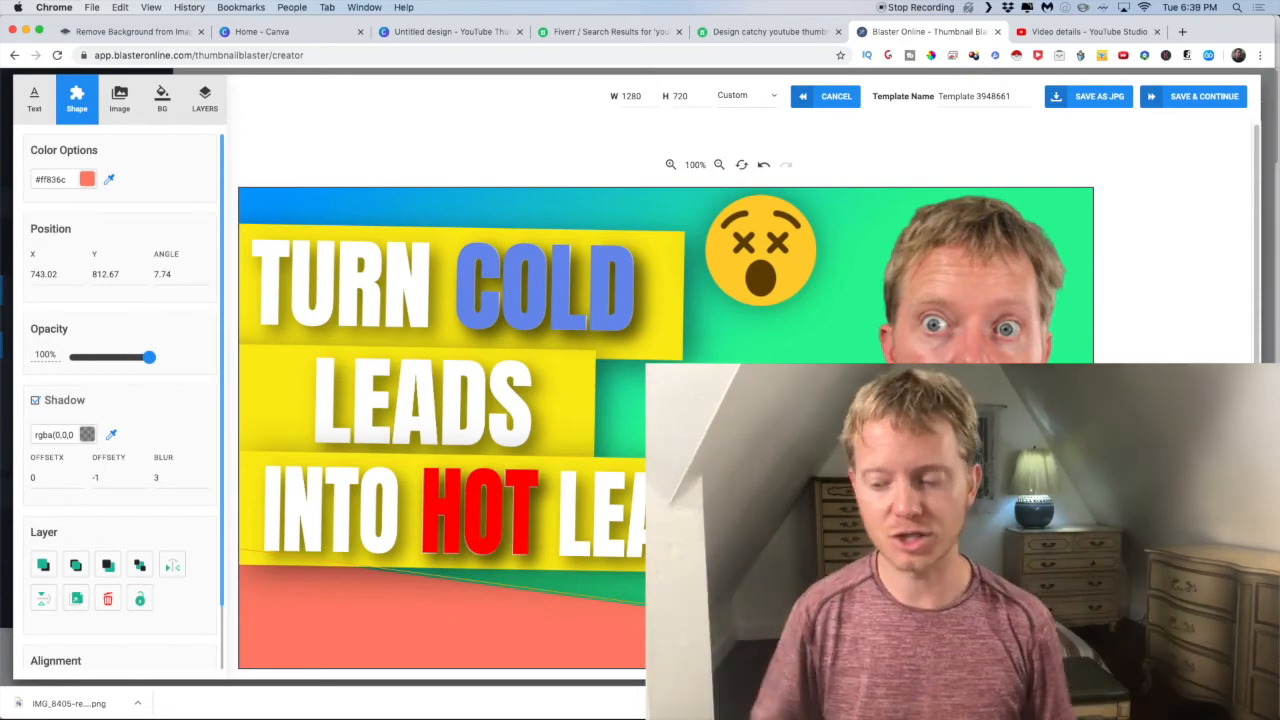
Step: Add a shadow to the cut-out image and set its vertical offset to 0
left_click(965, 480)
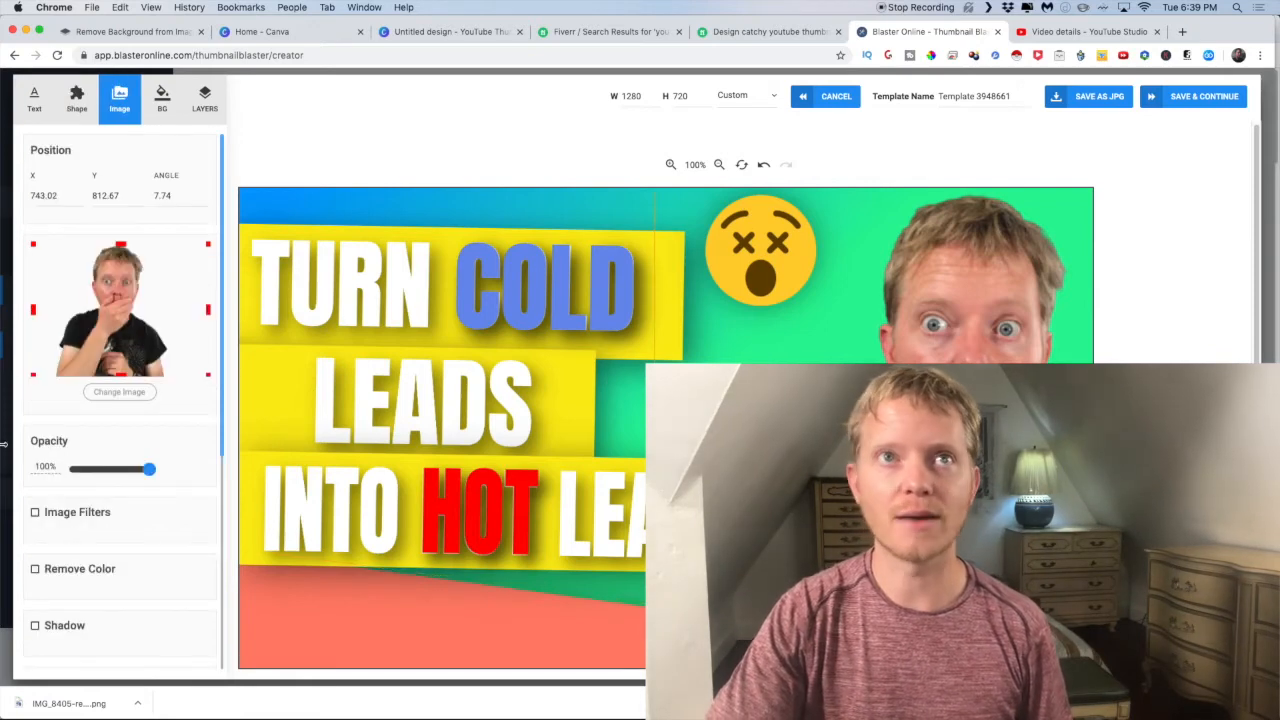
left_click(35, 627)
scroll(87, 617, "down", 3)
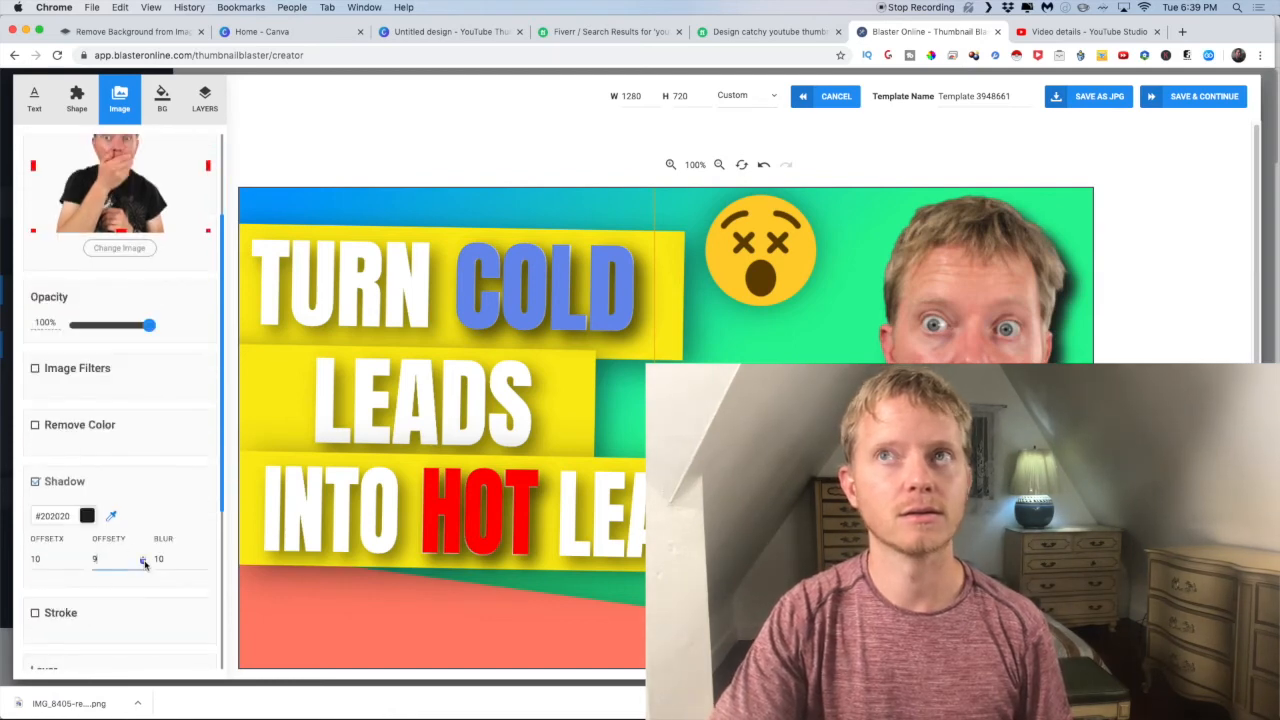
left_click(145, 565)
left_click(145, 565)
left_click(145, 565)
left_click(145, 565)
left_click(145, 565)
left_click(145, 565)
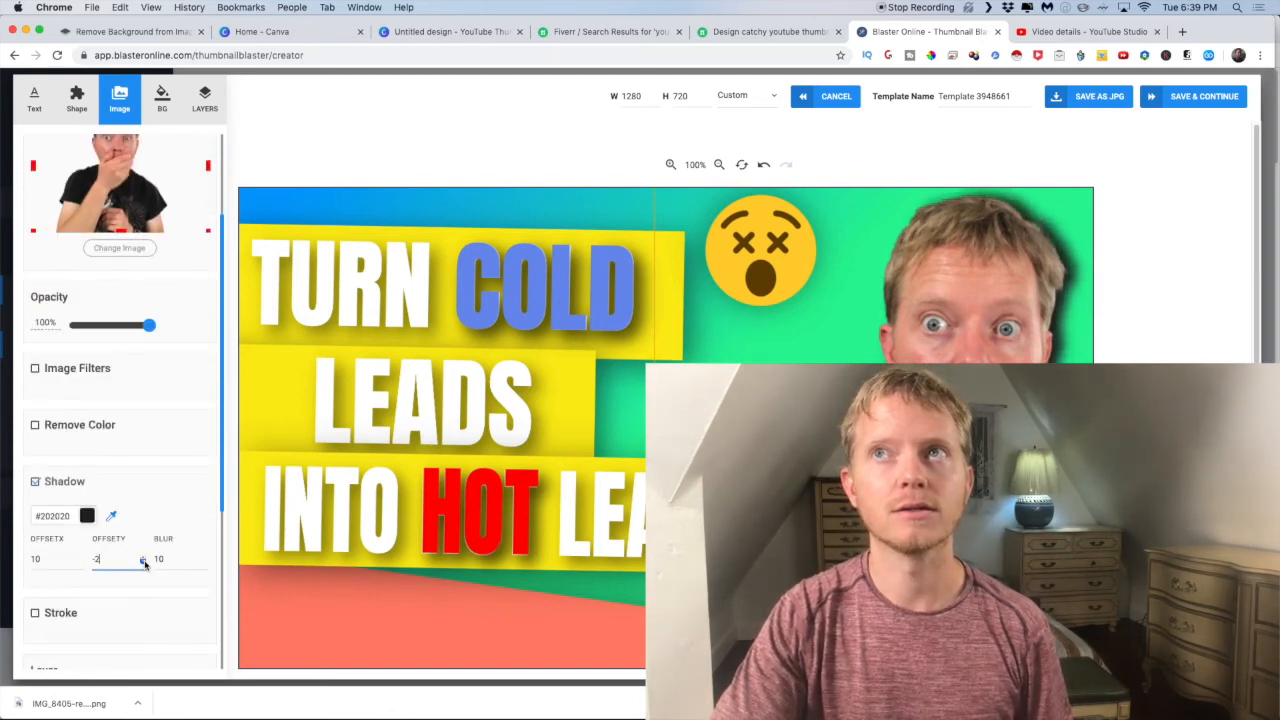
left_click(143, 558)
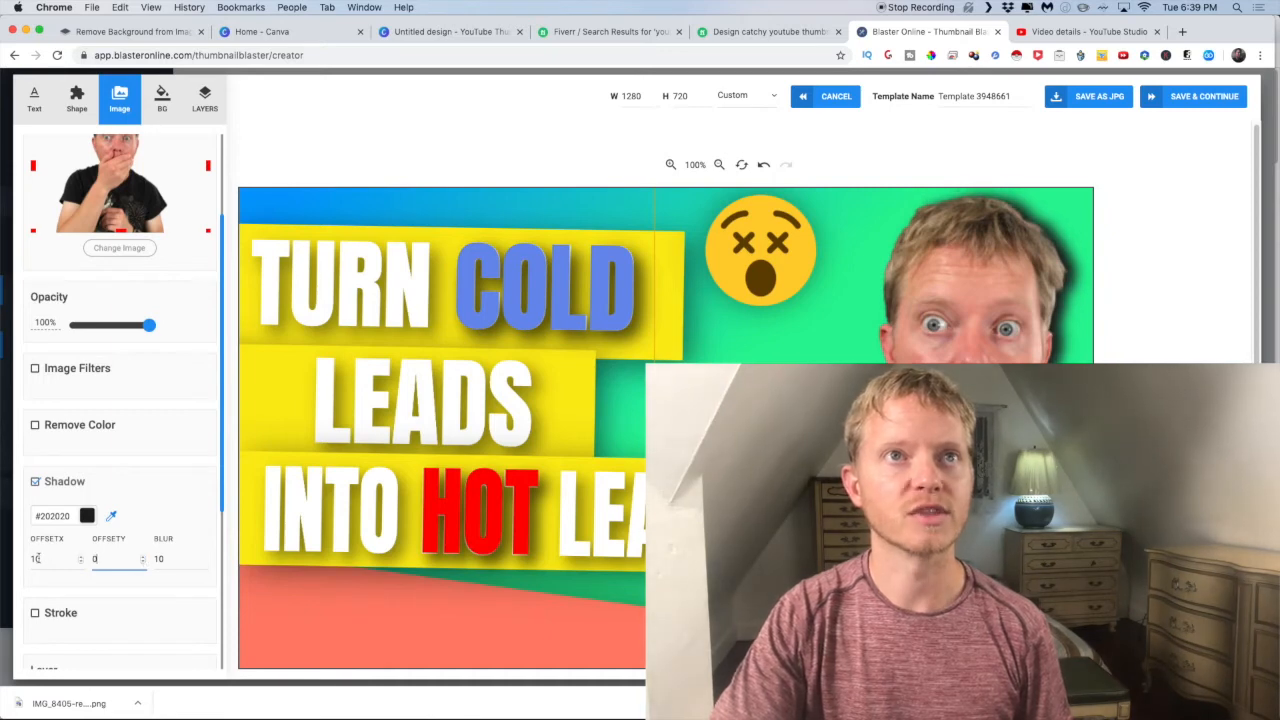
Step: Set the horizontal offset of the cut-out's shadow to 3
left_click(82, 564)
left_click(82, 564)
left_click(82, 564)
left_click(82, 564)
left_click(82, 564)
left_click(82, 564)
left_click(82, 564)
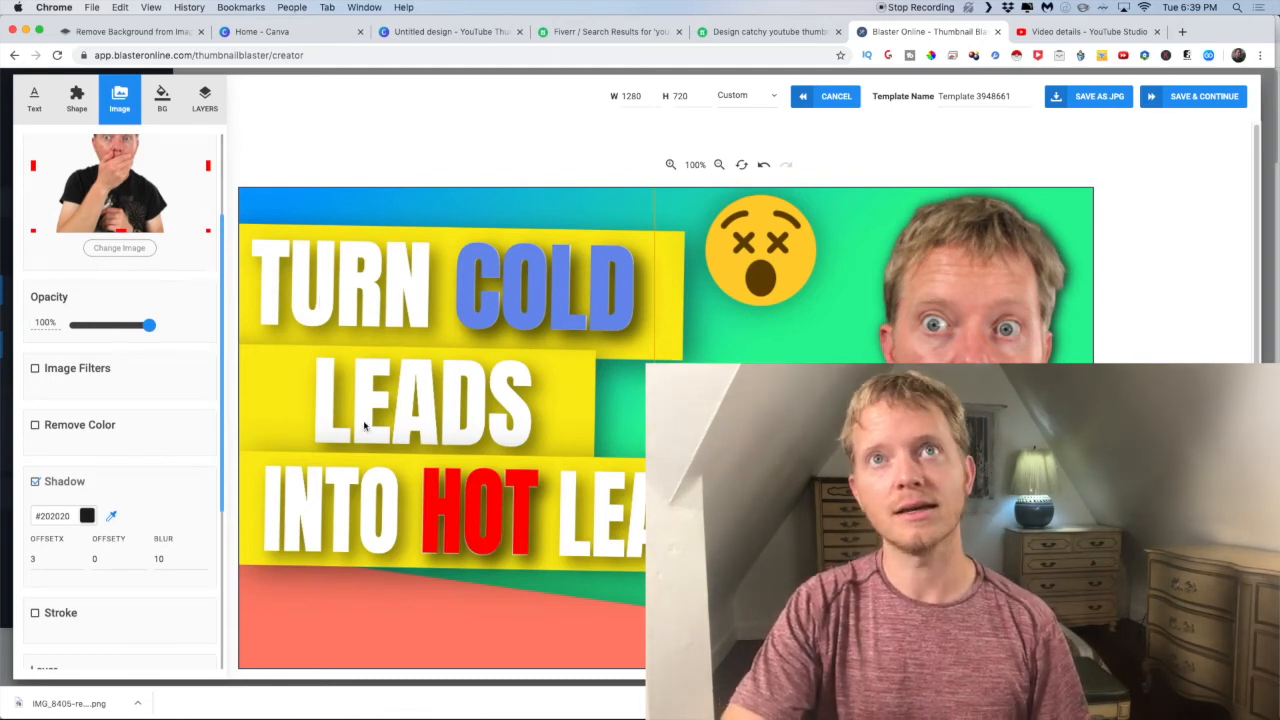
Step: Save the finished design, dismiss the training video and publish the thumbnail to the selected YouTube video
left_click(1207, 98)
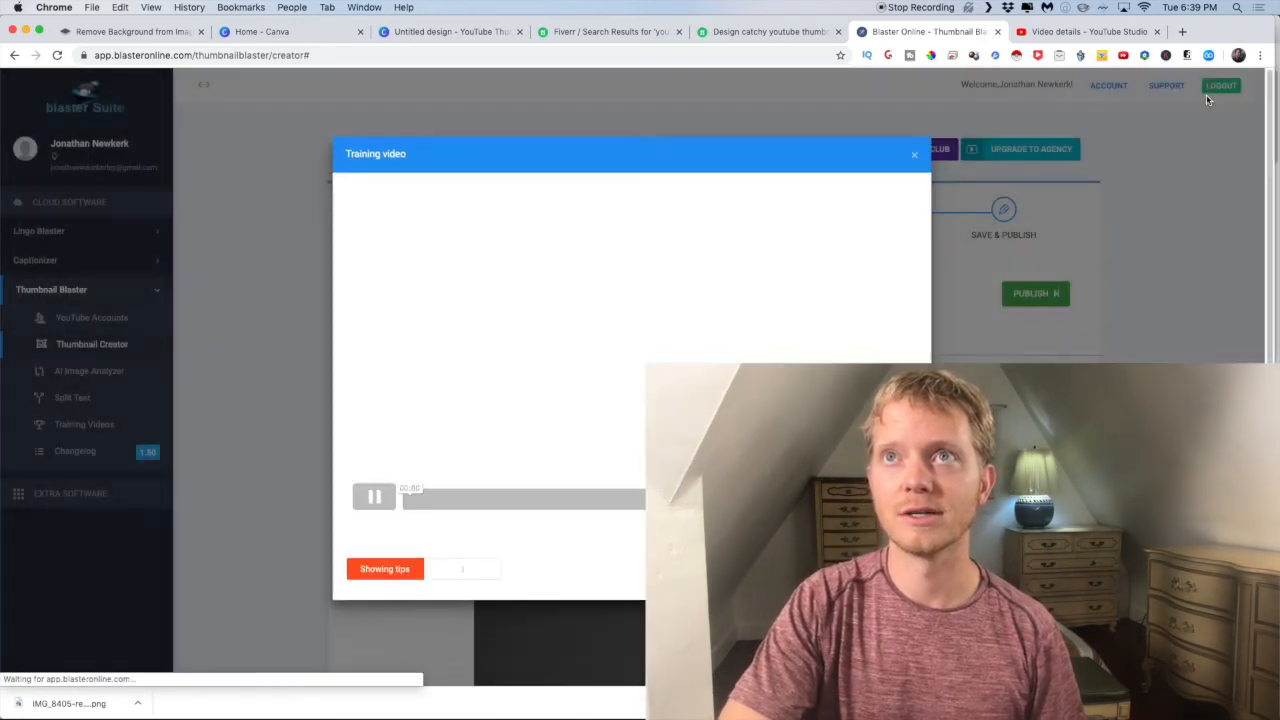
left_click(914, 167)
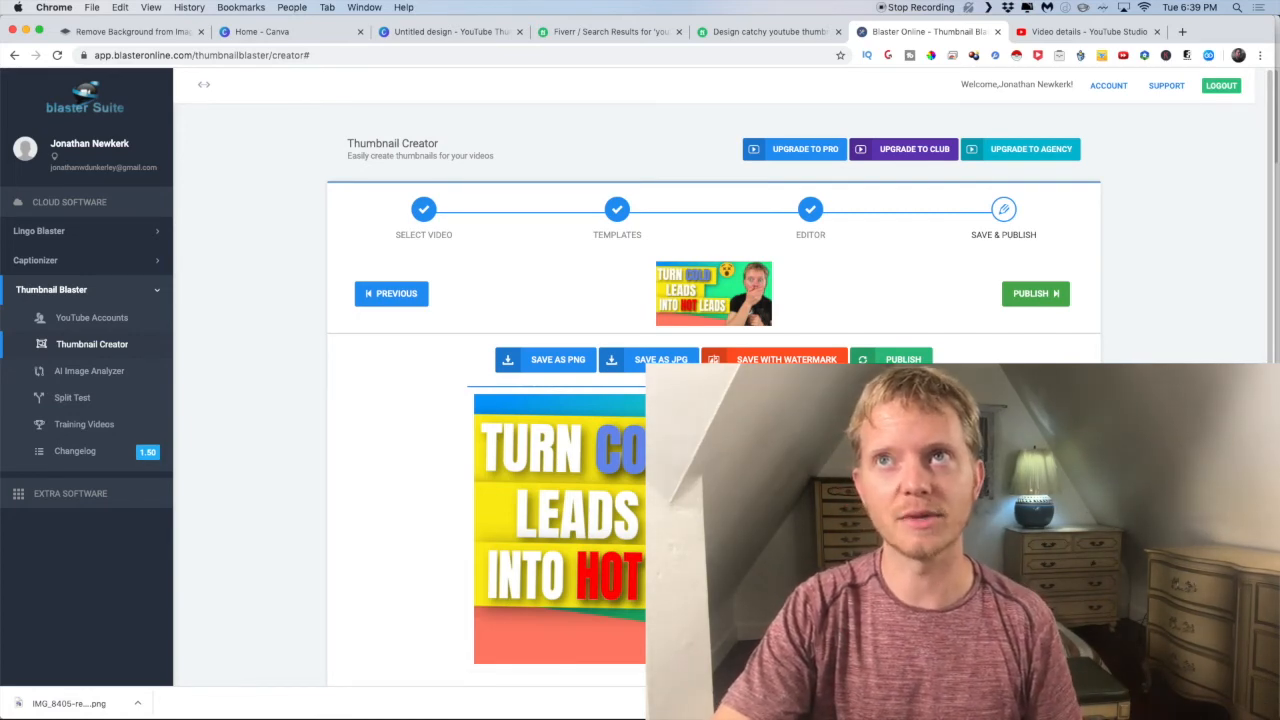
left_click(892, 366)
left_click(785, 487)
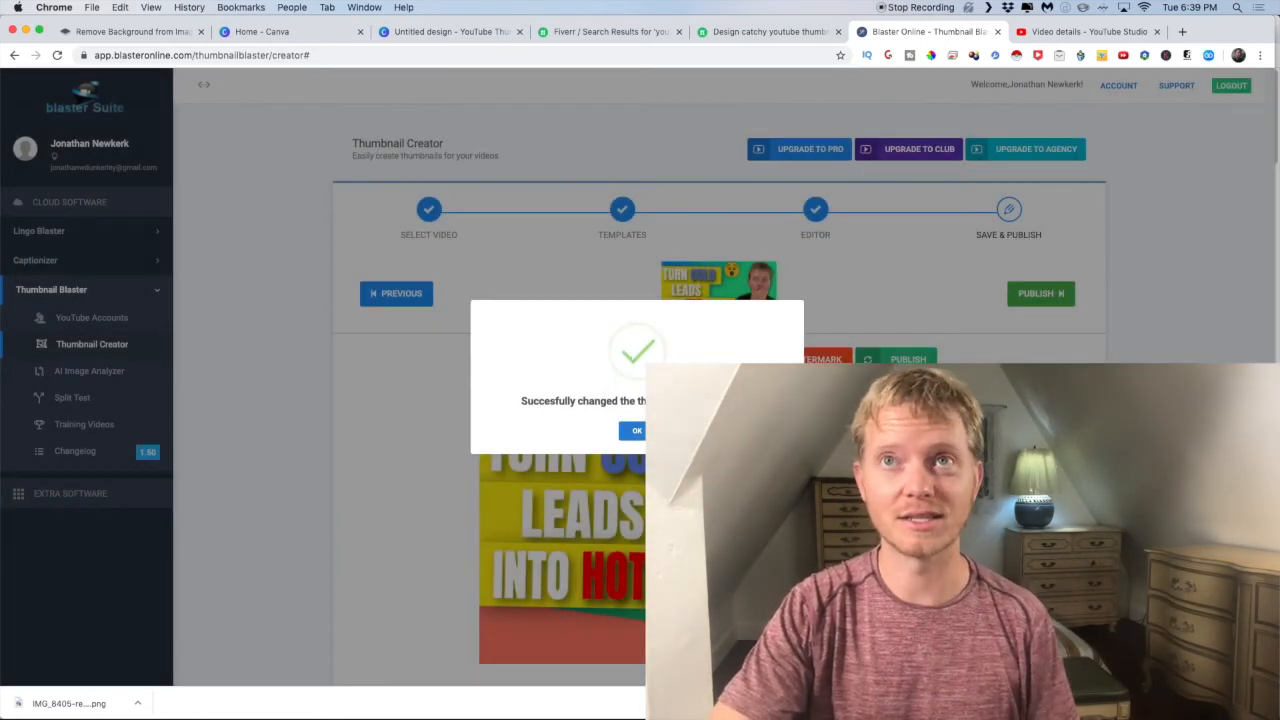
left_click(634, 433)
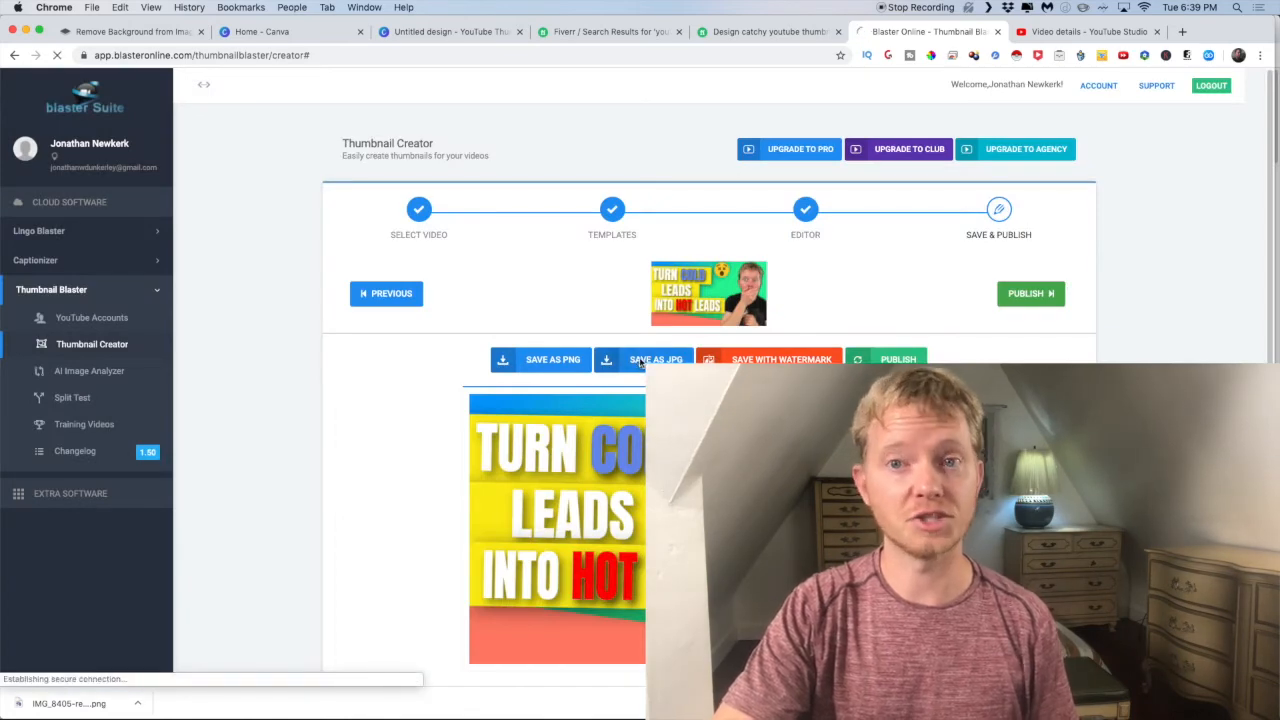
Step: Export the thumbnail as a JPG and save the opened image to the computer
left_click(641, 362)
right_click(593, 478)
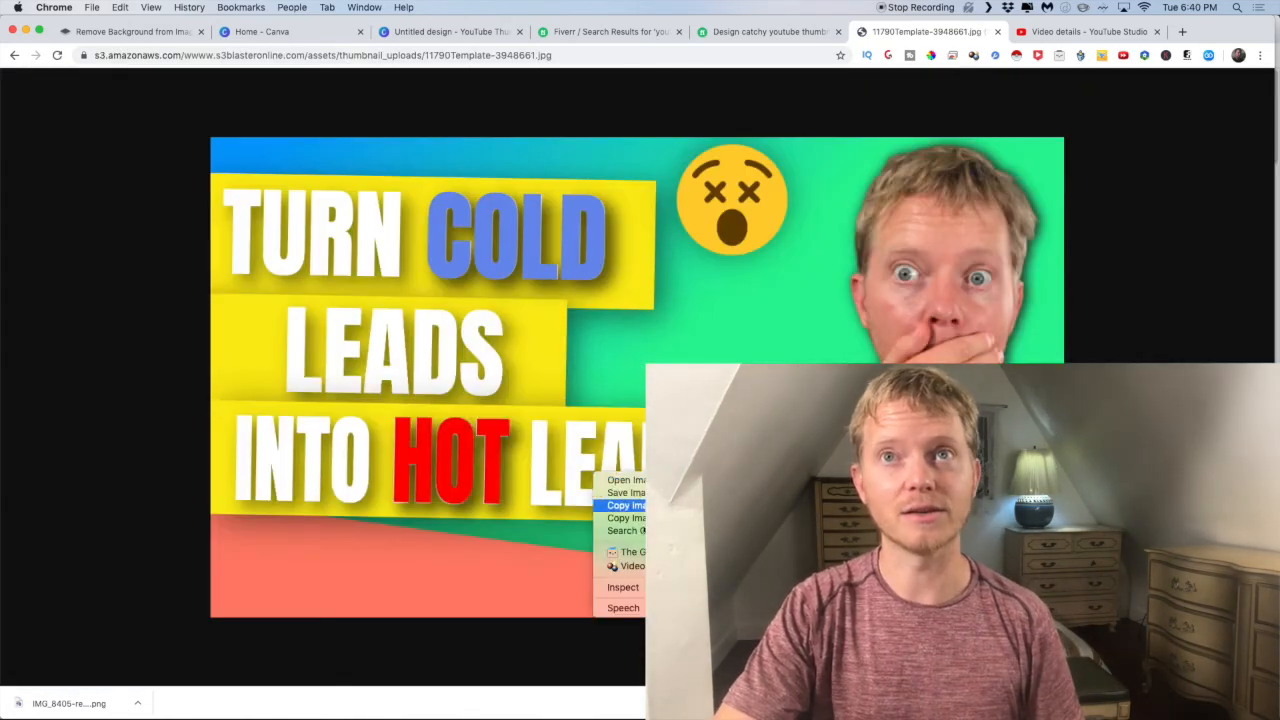
left_click(626, 492)
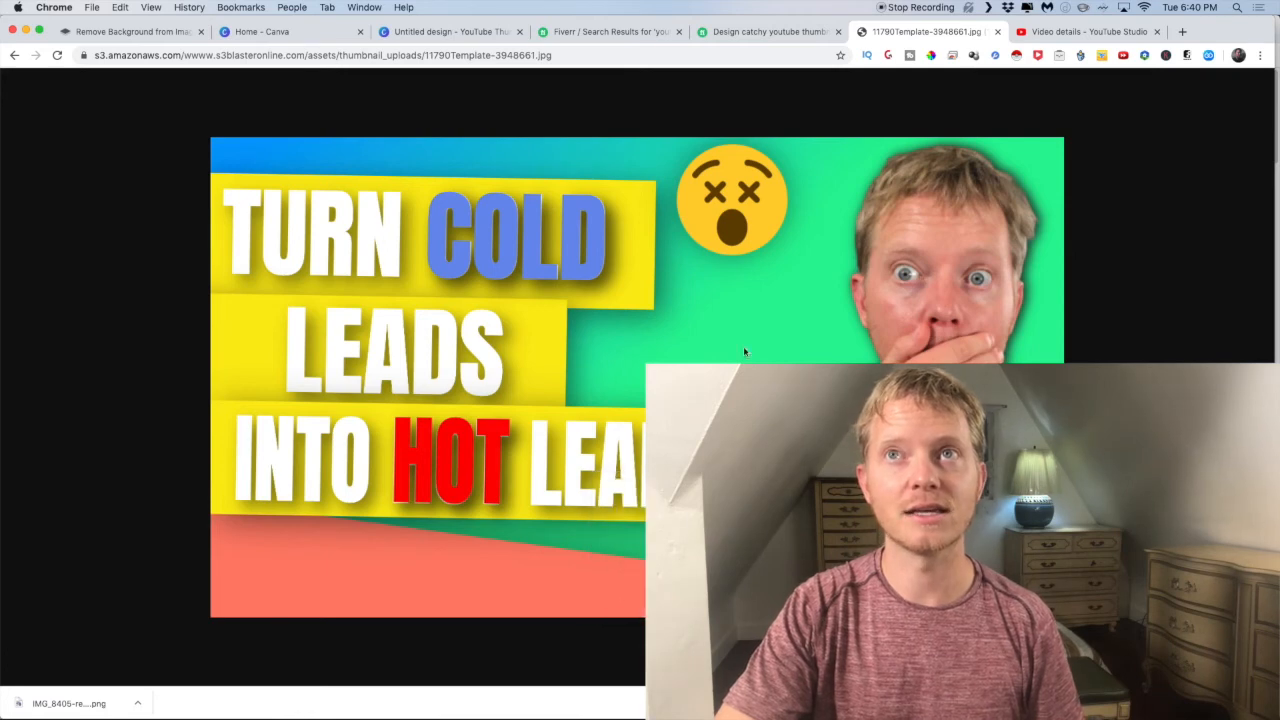
key("Return")
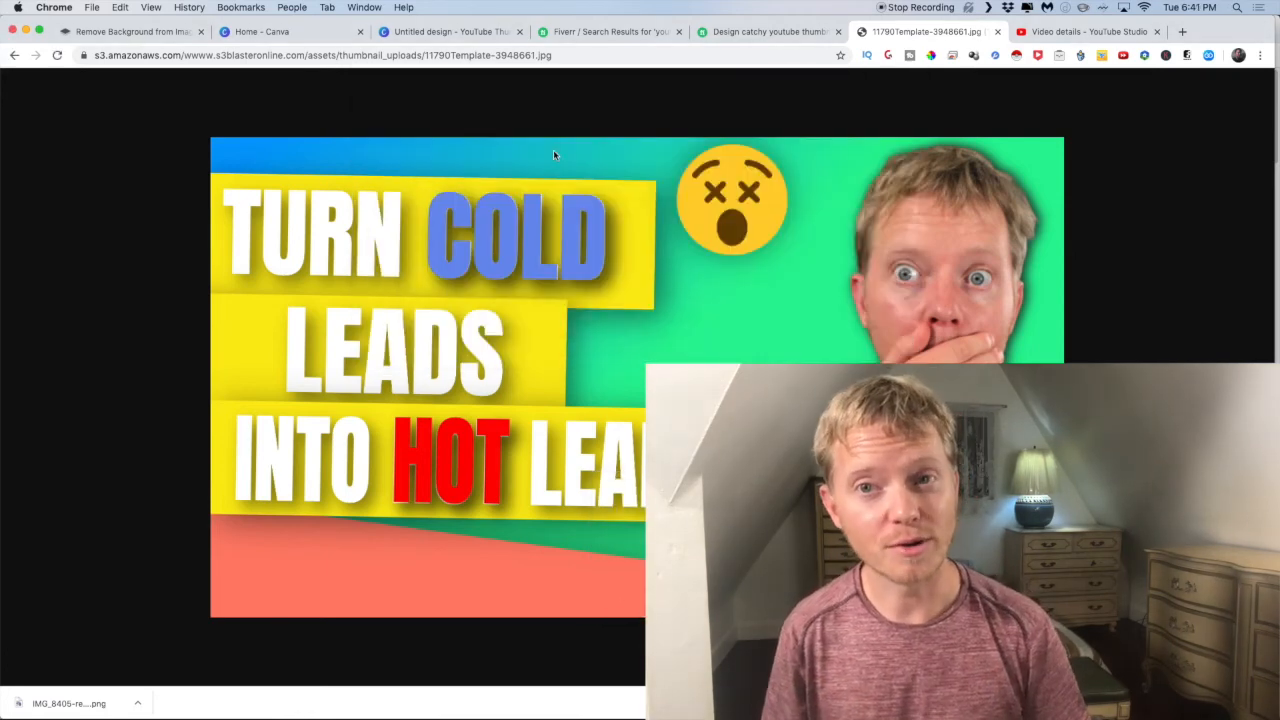